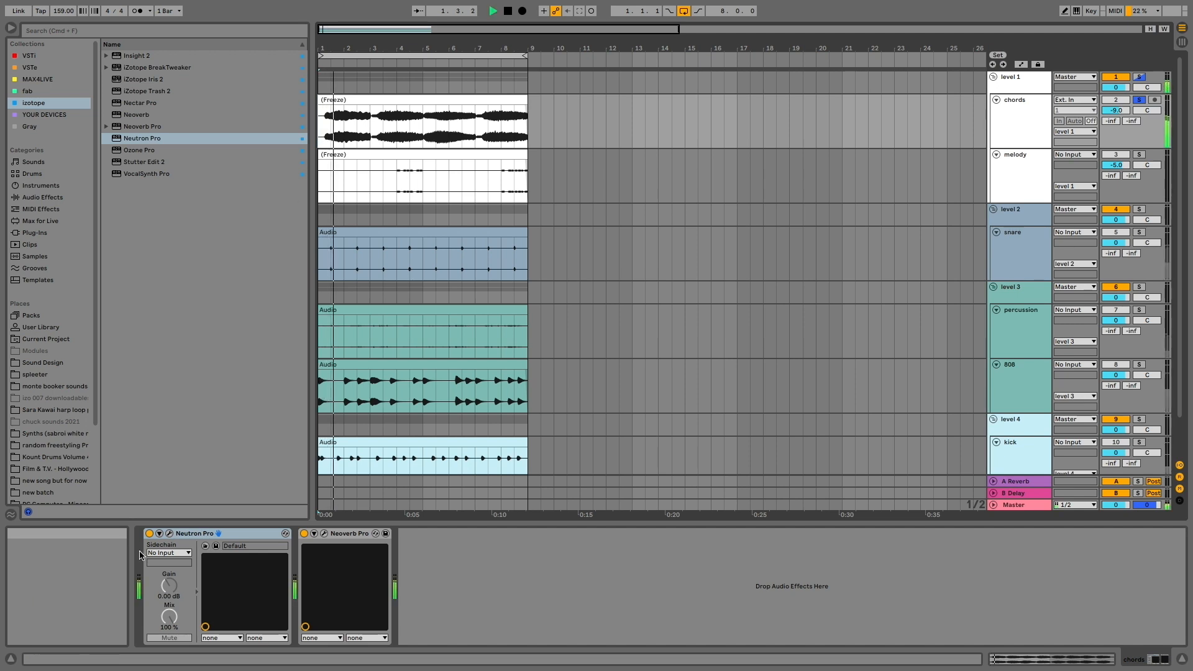
- In the chords track's Neutron equalizer, cut the low shelf about 7.4 dB near 124 Hz and boost band 3 about 8.3 dB near 2.7 kHz
{"action": "left_click", "coordinate": [170, 534]}
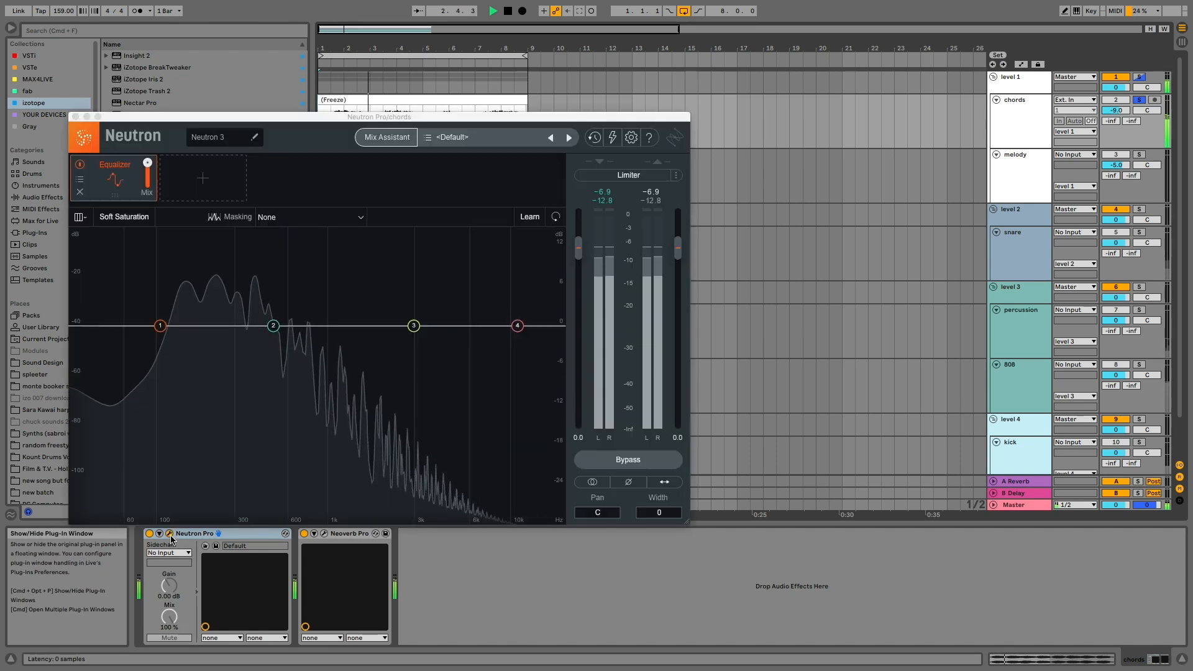
{"action": "left_click", "coordinate": [160, 326]}
{"action": "left_click_drag", "start_coordinate": [161, 327], "coordinate": [172, 376]}
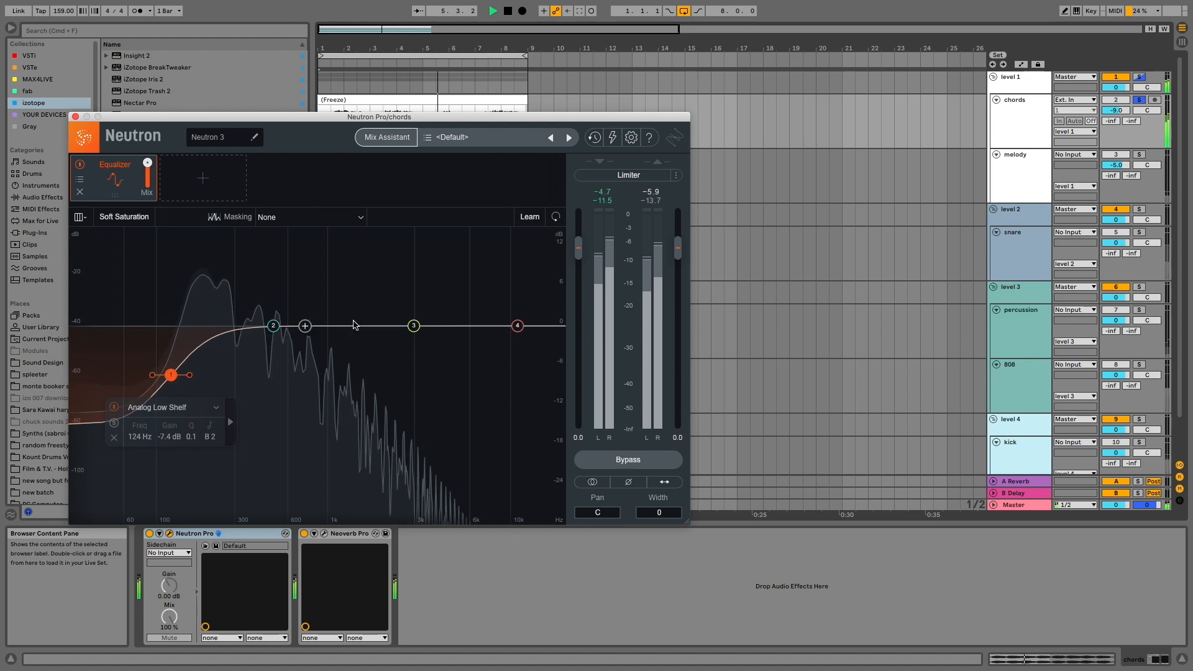
{"action": "left_click_drag", "start_coordinate": [414, 325], "coordinate": [425, 272]}
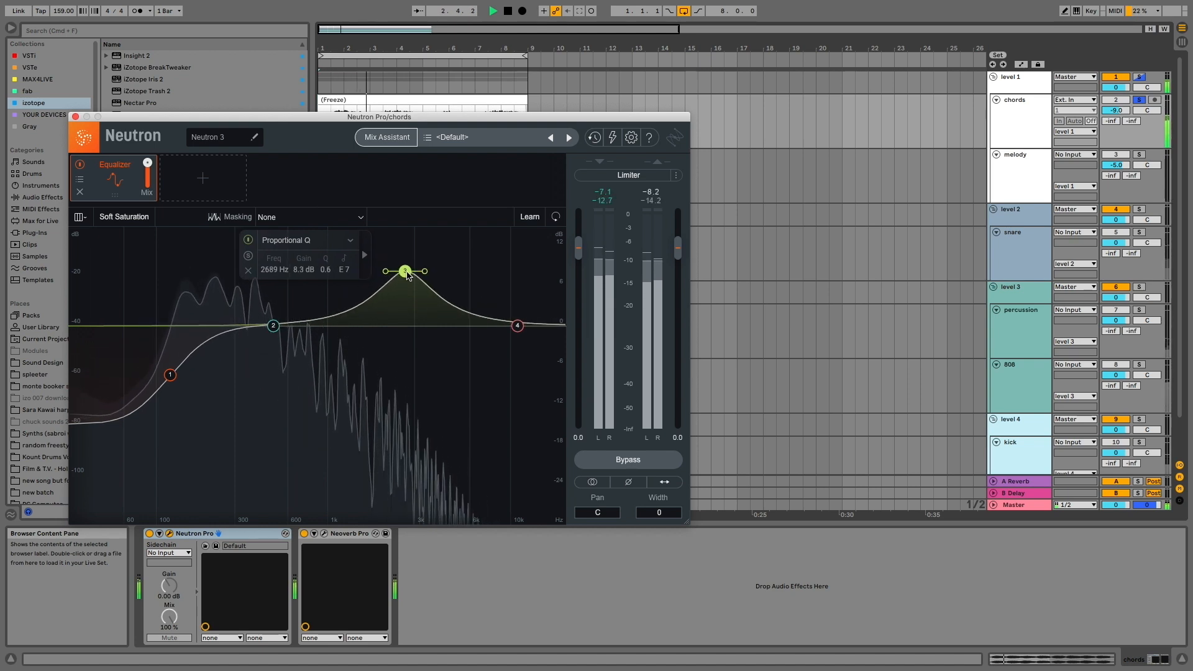
{"action": "left_click", "coordinate": [75, 117]}
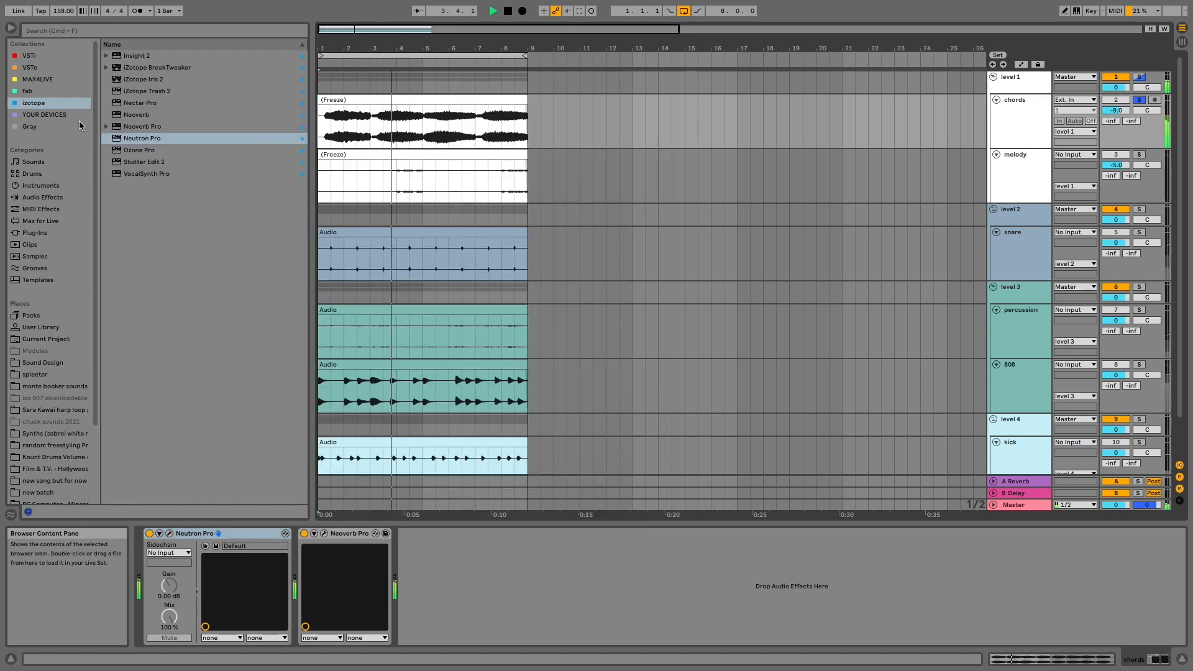
- Audition Neoverb's Dry/Wet on the chords track up to 100%, unfold its device parameters, and set Dry/Wet to about 58%
{"action": "left_click", "coordinate": [323, 534]}
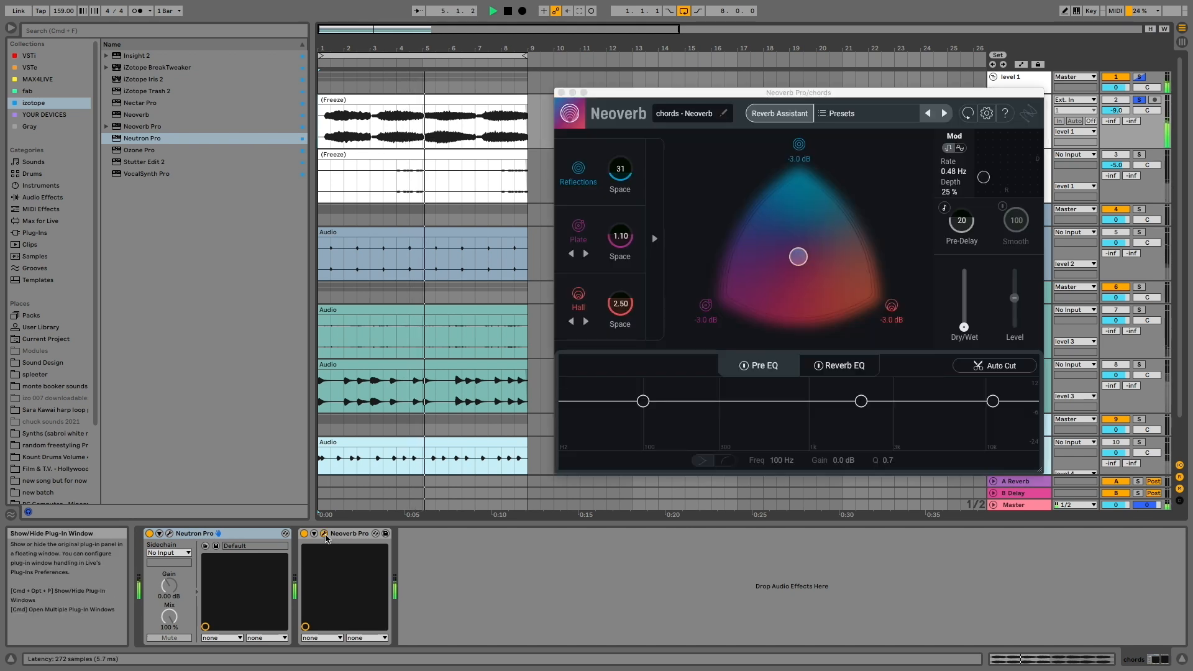
{"action": "left_click", "coordinate": [969, 328]}
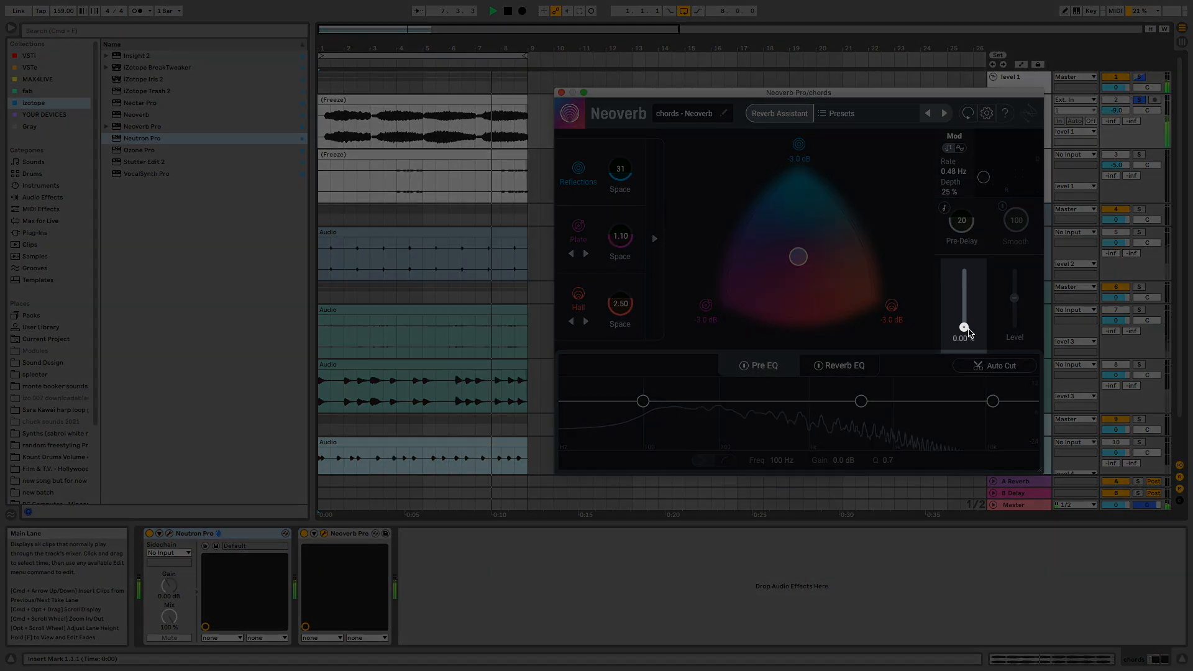
{"action": "left_click_drag", "start_coordinate": [969, 332], "coordinate": [973, 303]}
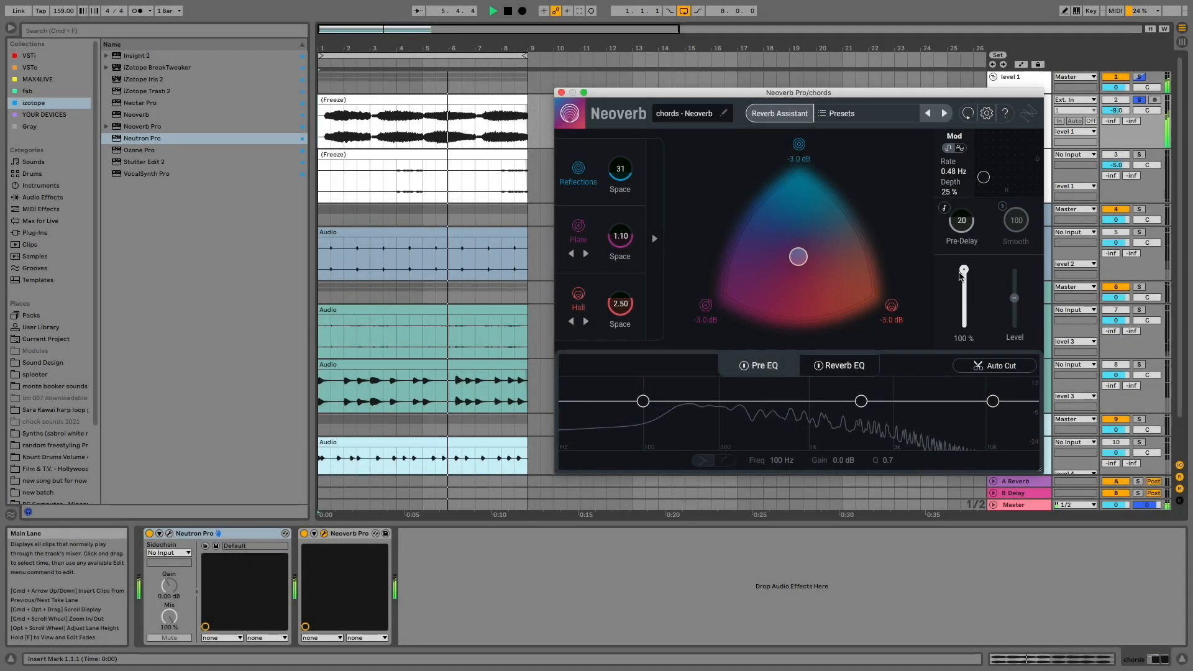
{"action": "left_click", "coordinate": [314, 534]}
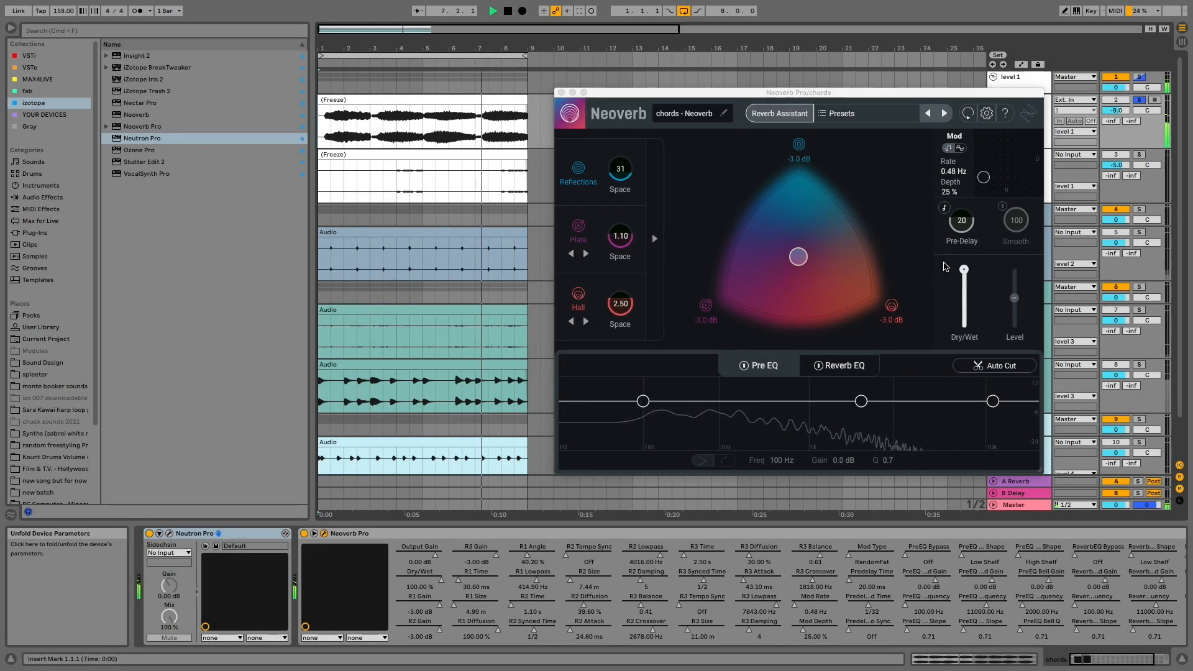
{"action": "left_click_drag", "start_coordinate": [966, 272], "coordinate": [967, 301]}
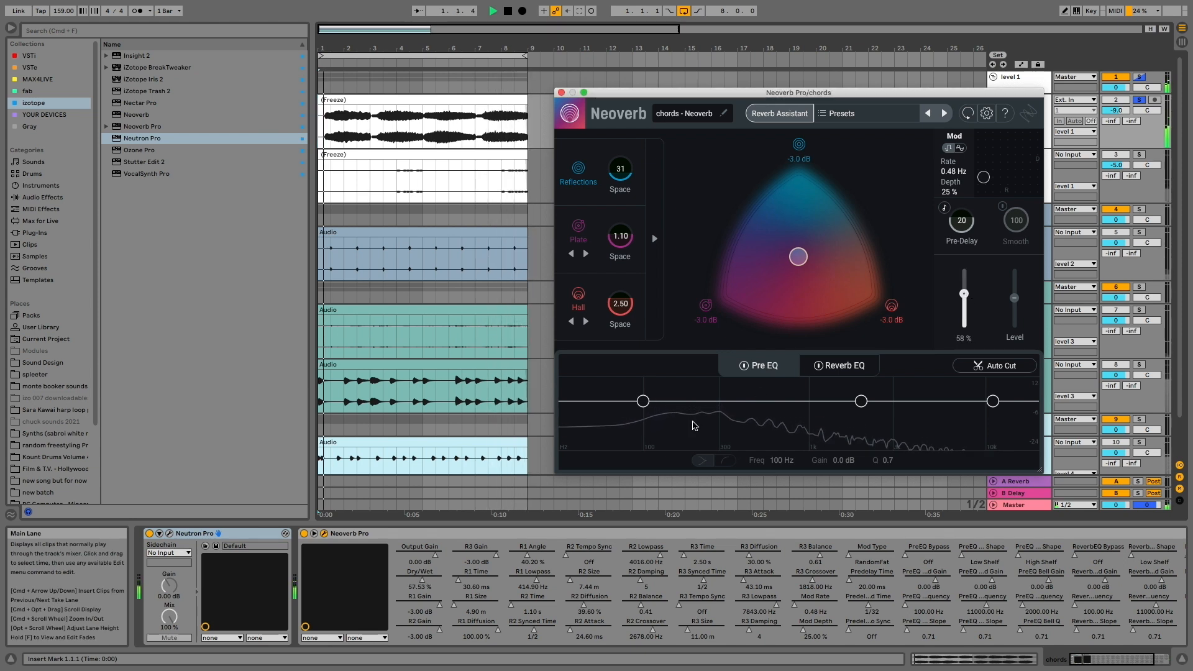
- Show the automation lane for Neoverb's Dry/Wet on the chords track
{"action": "right_click", "coordinate": [424, 582]}
{"action": "left_click", "coordinate": [441, 589]}
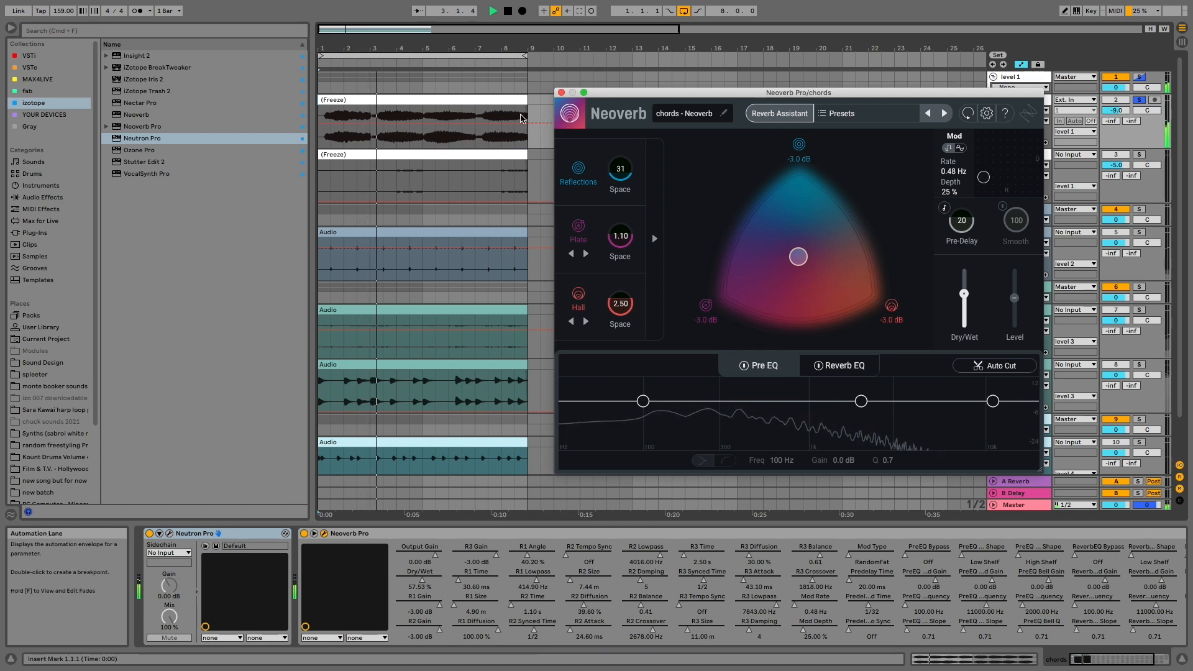
{"action": "left_click", "coordinate": [561, 93]}
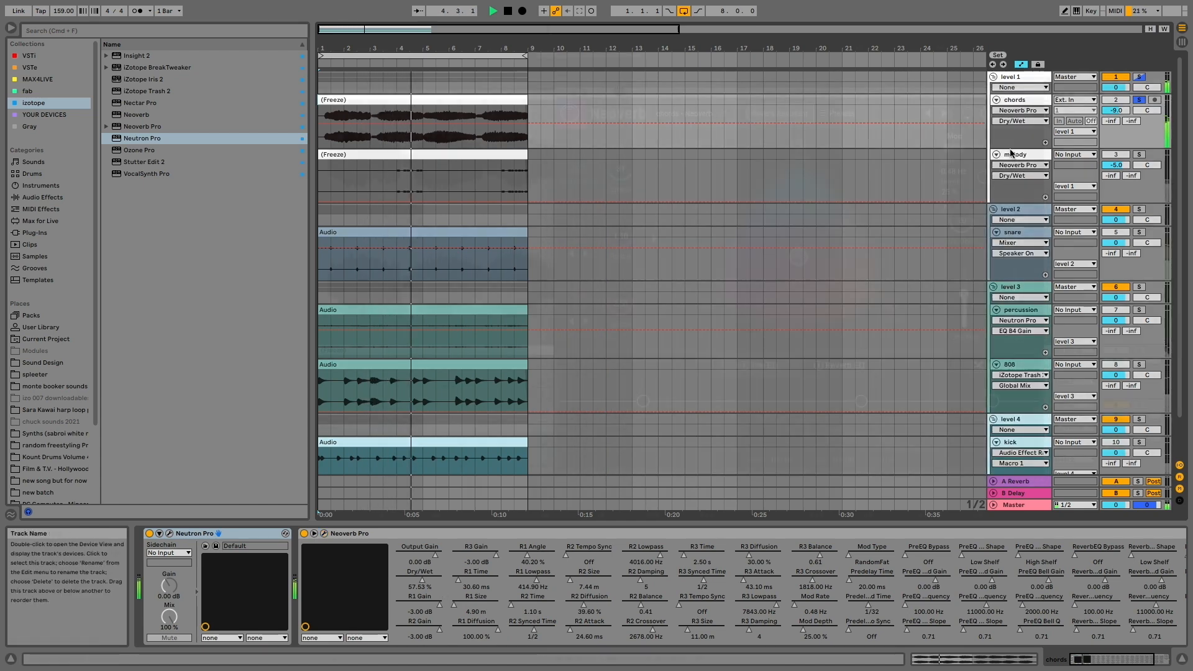
{"action": "left_click_drag", "start_coordinate": [712, 75], "coordinate": [744, 77]}
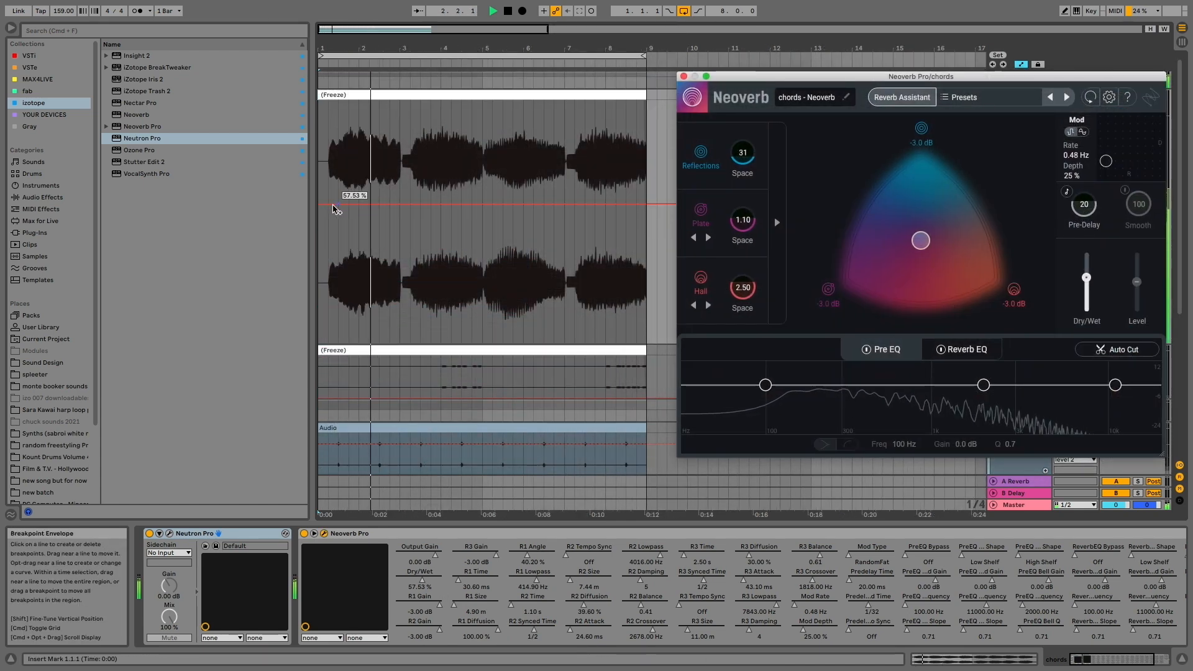
- Draw a Dry/Wet automation envelope across the chords clip that dips in bar 2, peaks in bar 4, dips in bar 7 and rises to the end
{"action": "left_click", "coordinate": [329, 203]}
{"action": "left_click_drag", "start_coordinate": [358, 203], "coordinate": [642, 242]}
{"action": "left_click", "coordinate": [435, 276]}
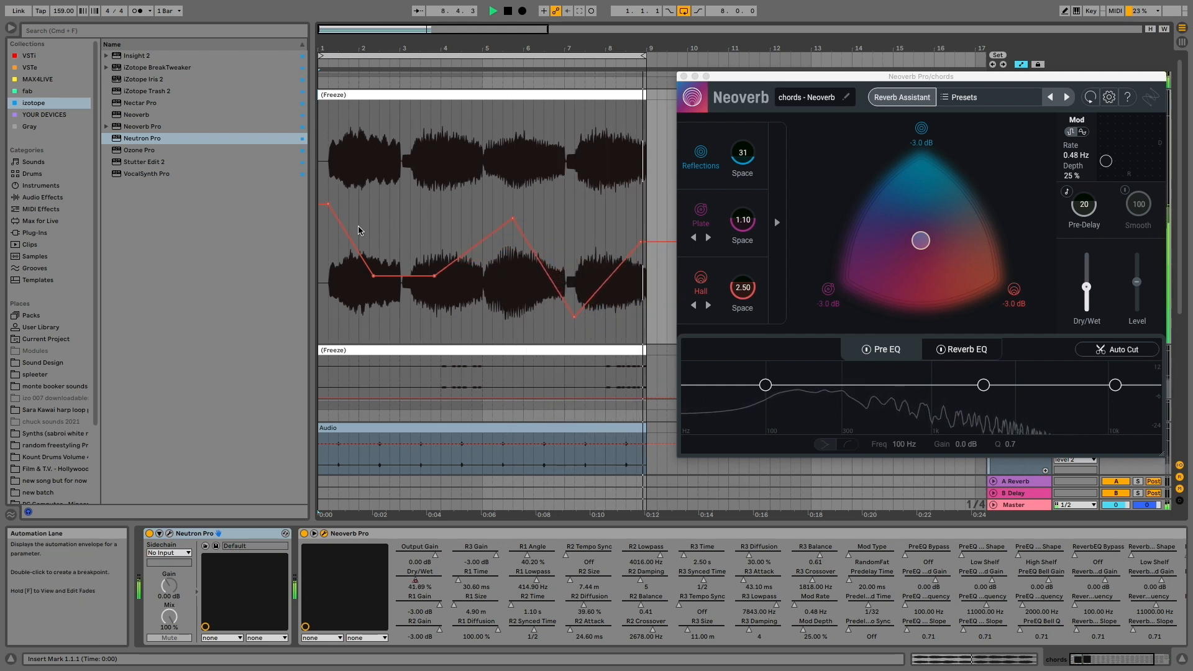
{"action": "left_click_drag", "start_coordinate": [356, 251], "coordinate": [394, 307]}
{"action": "mouse_move", "coordinate": [489, 238]}
{"action": "left_mouse_down"}
{"action": "mouse_move", "coordinate": [473, 215]}
{"action": "mouse_move", "coordinate": [517, 218]}
{"action": "mouse_move", "coordinate": [499, 240]}
{"action": "left_mouse_up"}
{"action": "left_click_drag", "start_coordinate": [537, 284], "coordinate": [608, 297]}
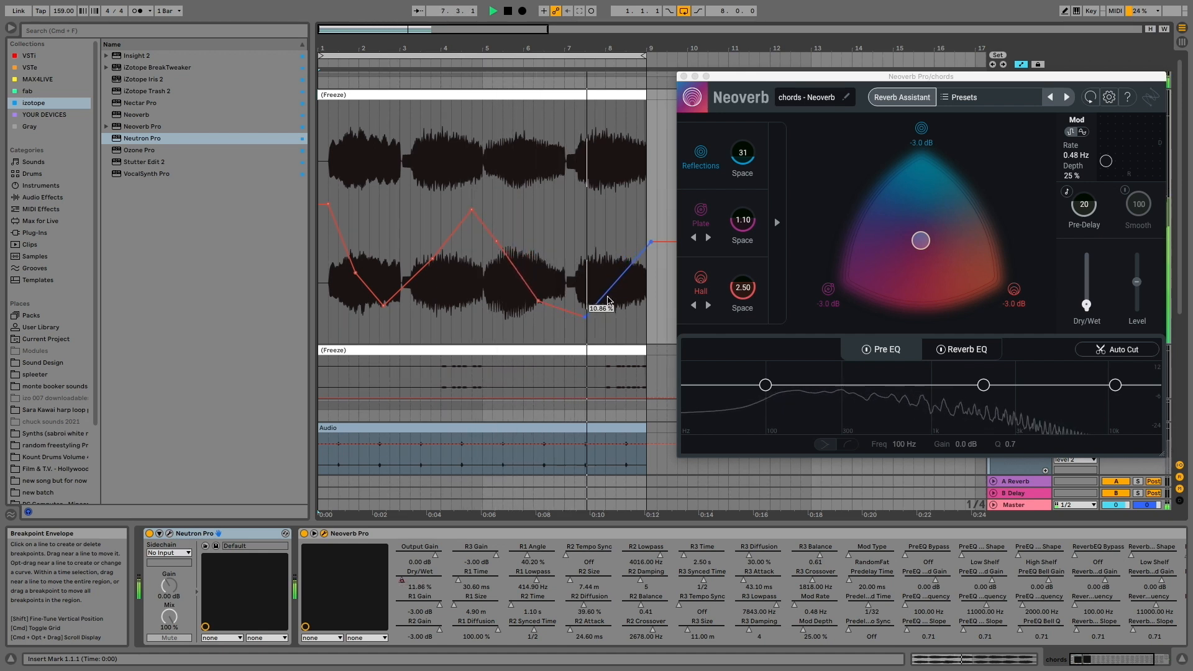
{"action": "left_click_drag", "start_coordinate": [650, 243], "coordinate": [646, 209]}
- Open Neoverb on the melody track and draw Dry/Wet automation that starts wet, falls to dry and swells around the melody notes
{"action": "left_click", "coordinate": [441, 376]}
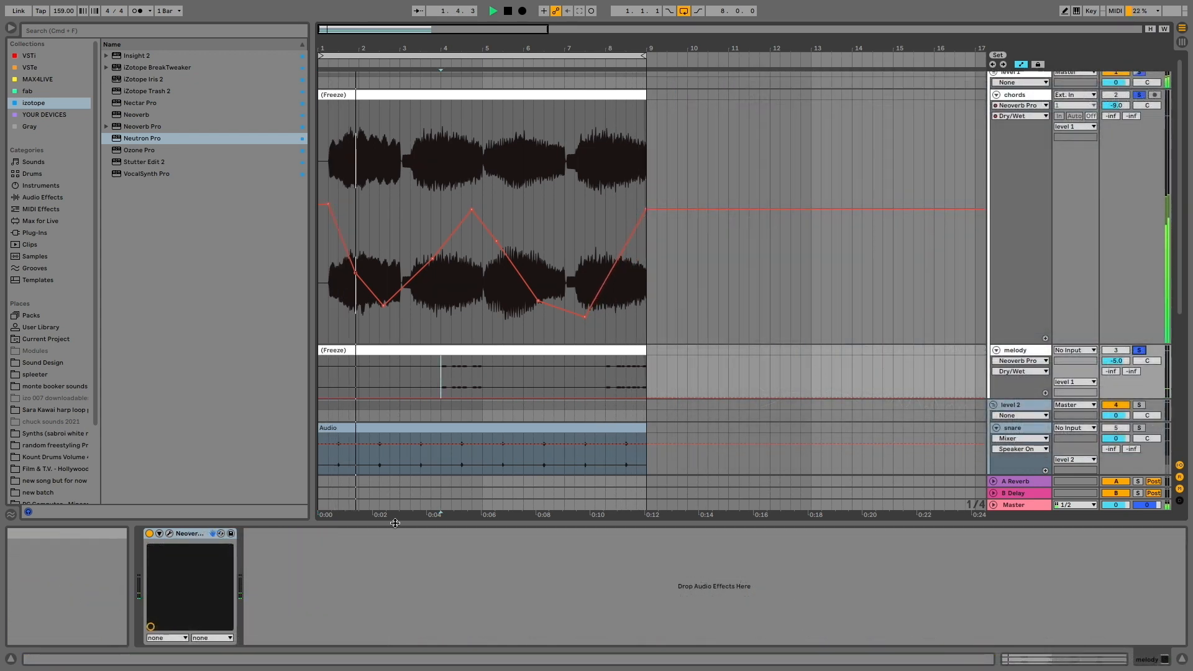
{"action": "left_click", "coordinate": [169, 534]}
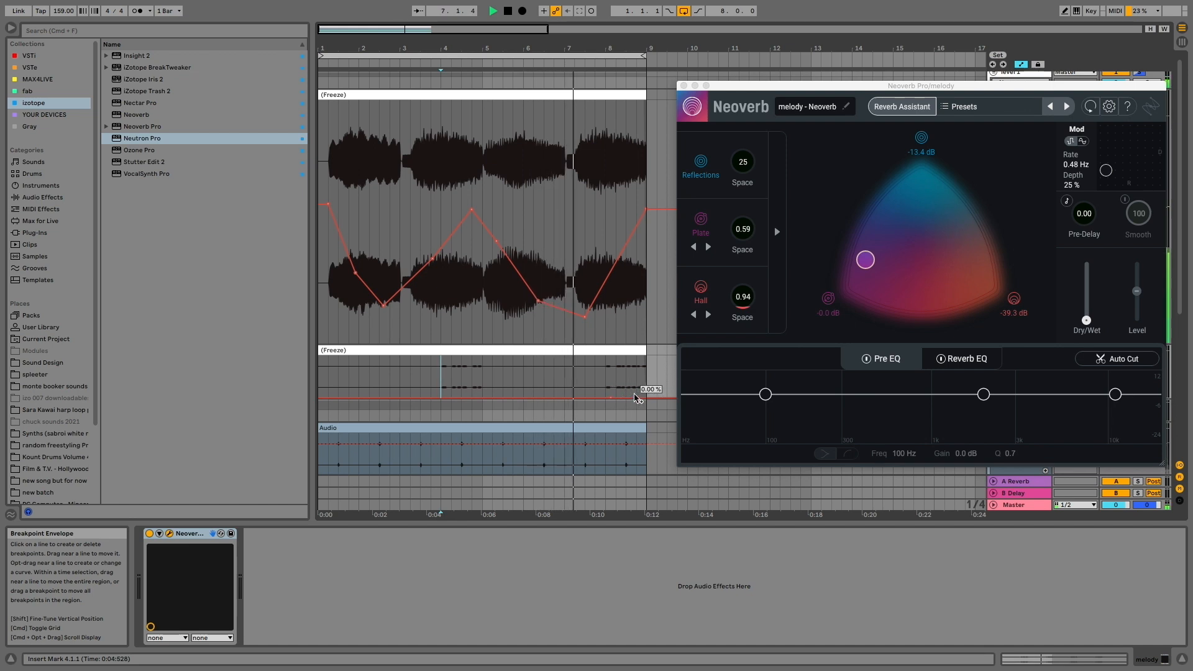
{"action": "left_click_drag", "start_coordinate": [637, 398], "coordinate": [637, 367]}
{"action": "key", "text": "b"}
{"action": "left_click", "coordinate": [355, 370]}
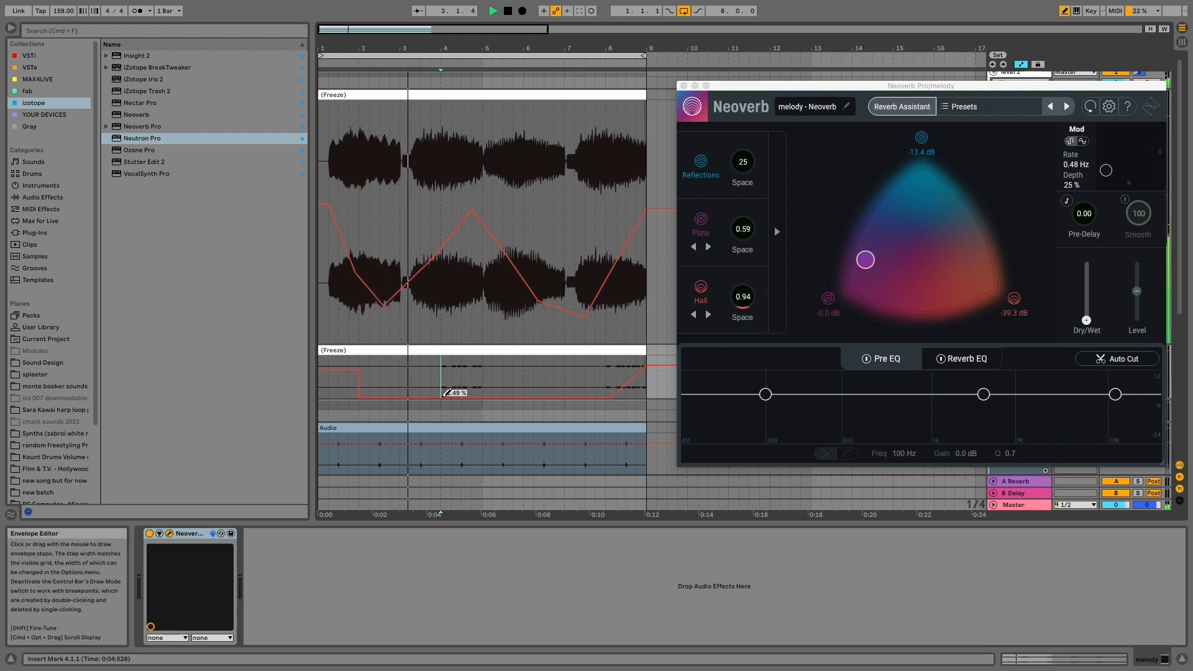
{"action": "mouse_move", "coordinate": [461, 385]}
{"action": "left_mouse_down"}
{"action": "mouse_move", "coordinate": [517, 353]}
{"action": "mouse_move", "coordinate": [570, 401]}
{"action": "left_mouse_up"}
{"action": "key", "text": "b"}
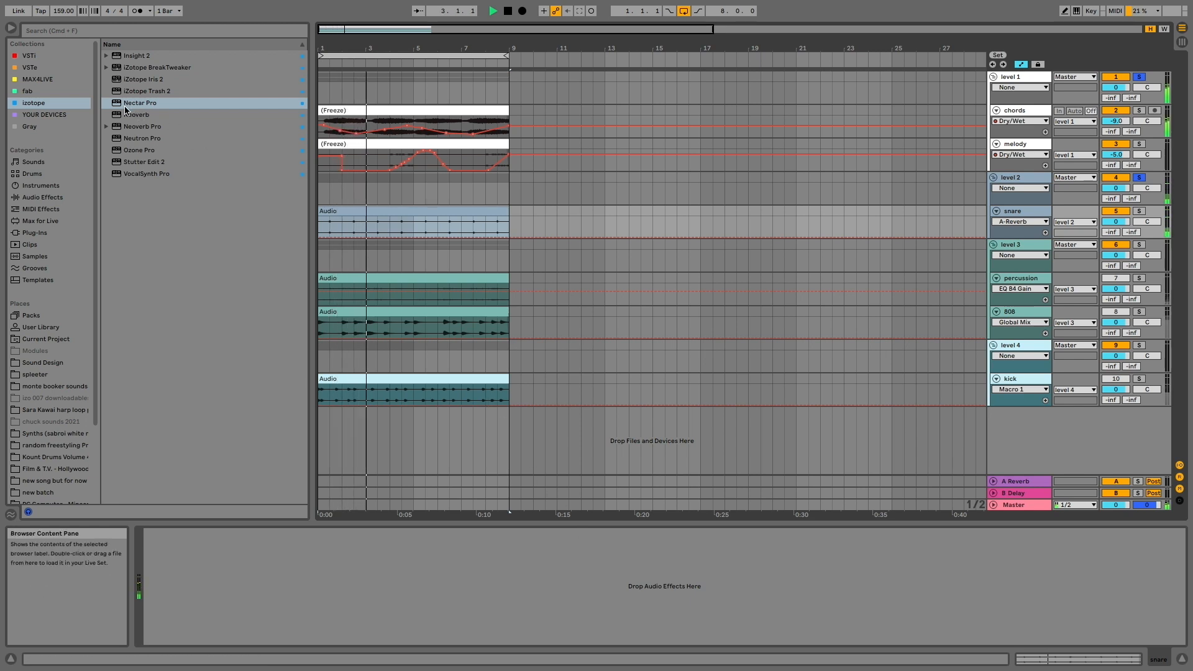
- Add Neutron Pro to the snare track with an Exciter at 13.2 blended toward Tape, comparing its mix at zero and full
{"action": "left_click_drag", "start_coordinate": [126, 142], "coordinate": [360, 224]}
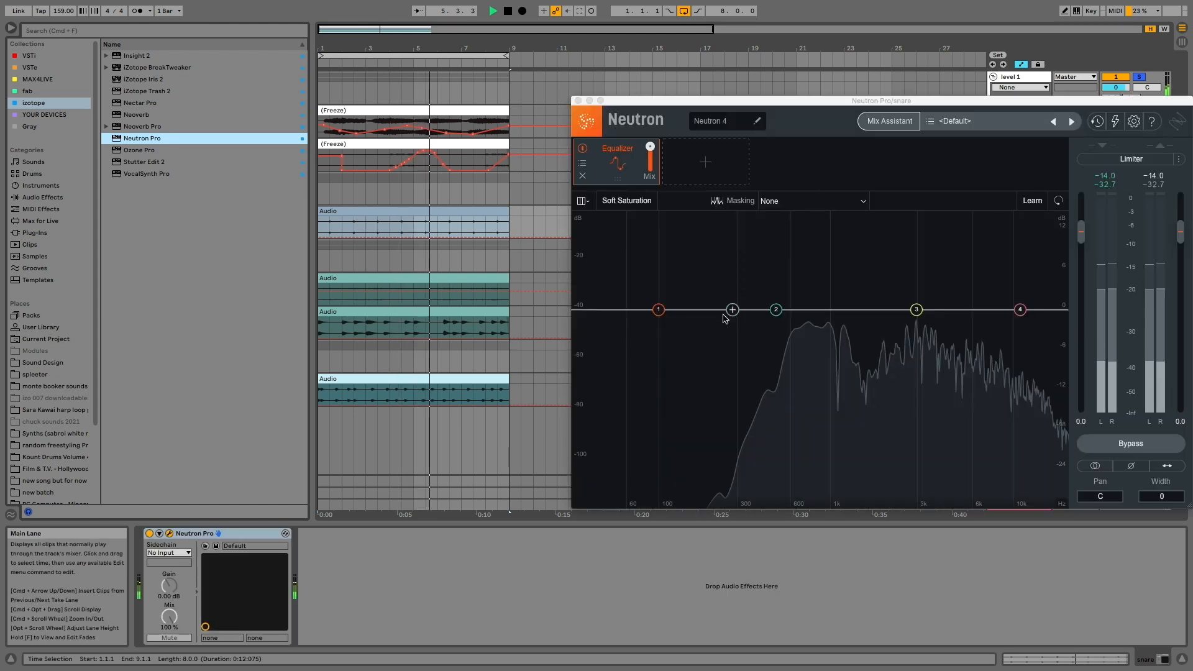
{"action": "left_click", "coordinate": [686, 169]}
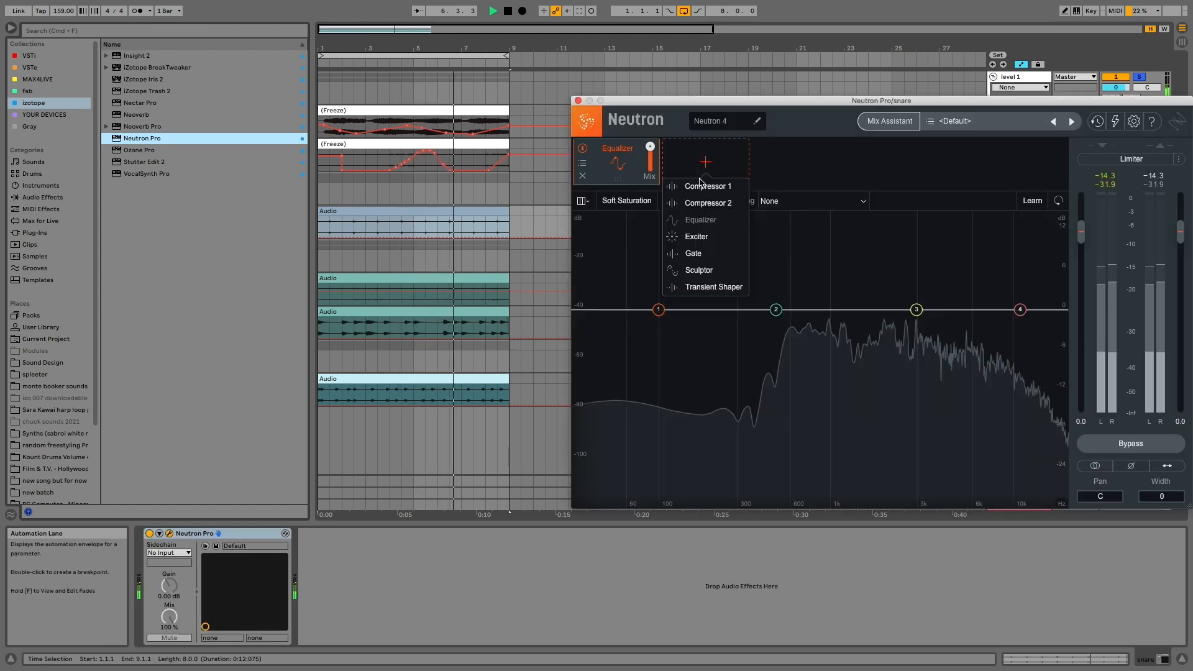
{"action": "left_click", "coordinate": [703, 241]}
{"action": "left_click_drag", "start_coordinate": [840, 313], "coordinate": [795, 183]}
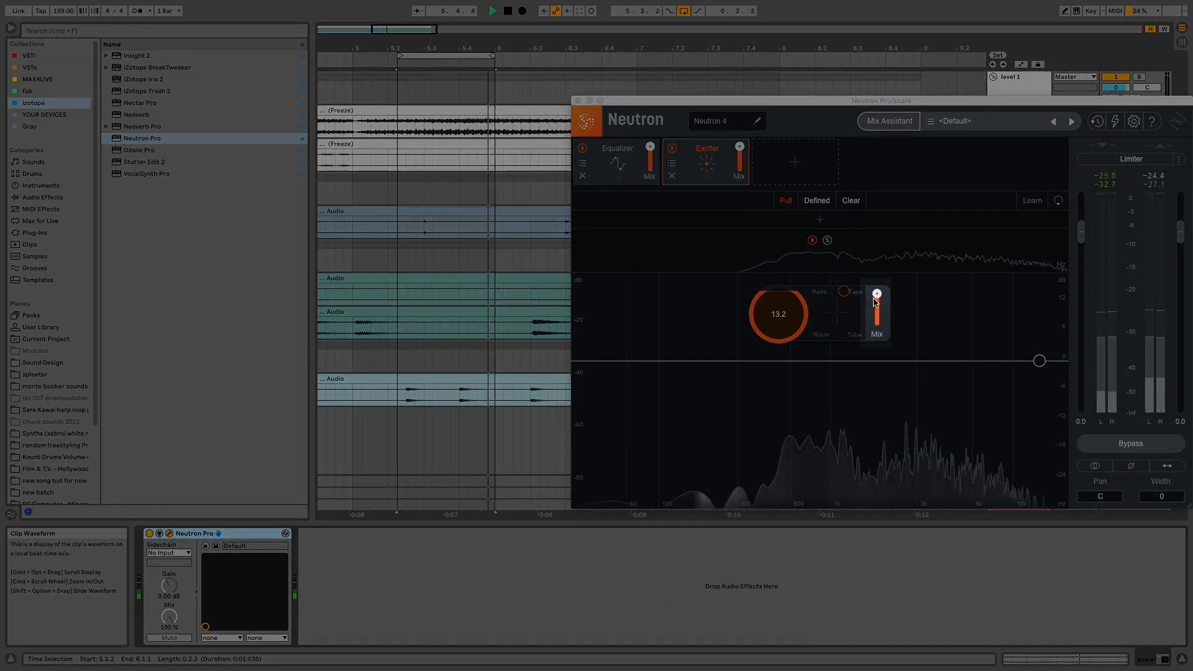
{"action": "left_click_drag", "start_coordinate": [877, 293], "coordinate": [880, 443]}
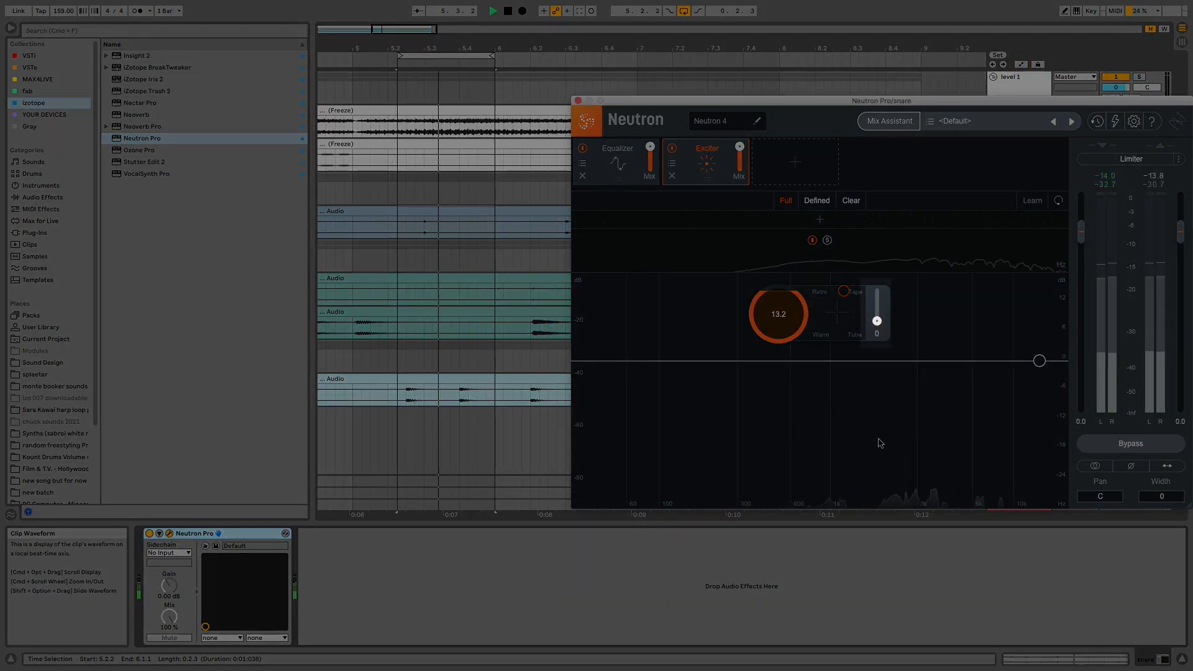
{"action": "left_click_drag", "start_coordinate": [877, 321], "coordinate": [877, 292]}
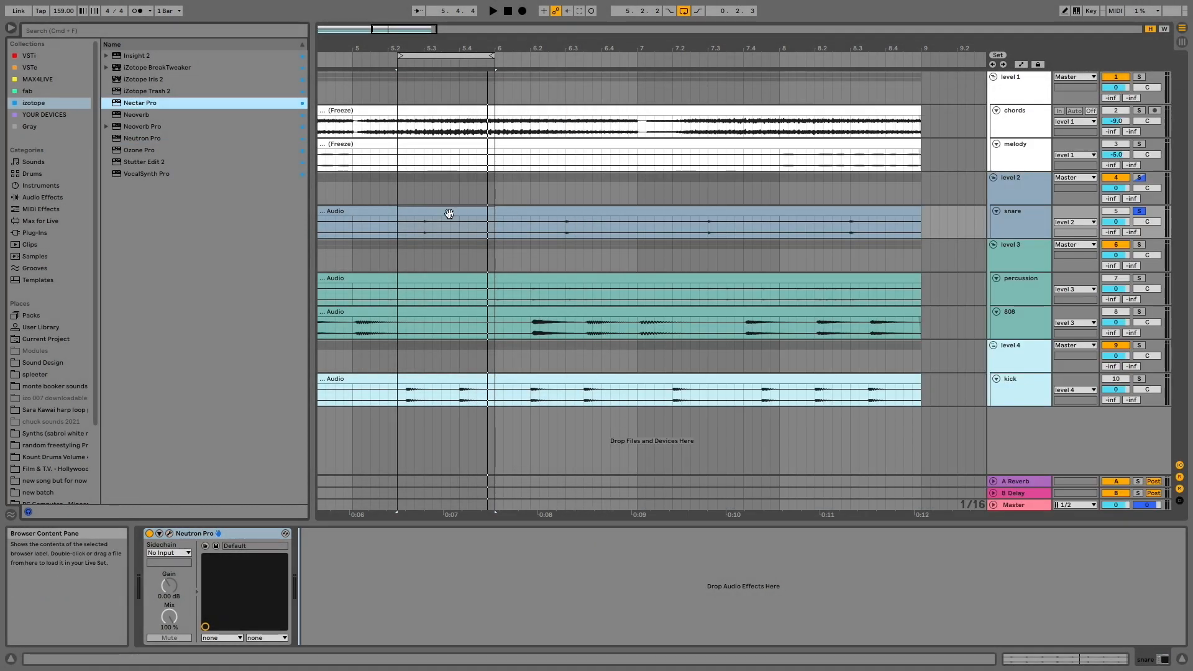
- Loop the full eight bars of the snare clip
{"action": "scroll", "coordinate": [424, 219], "scroll_direction": "down", "scroll_amount": 8}
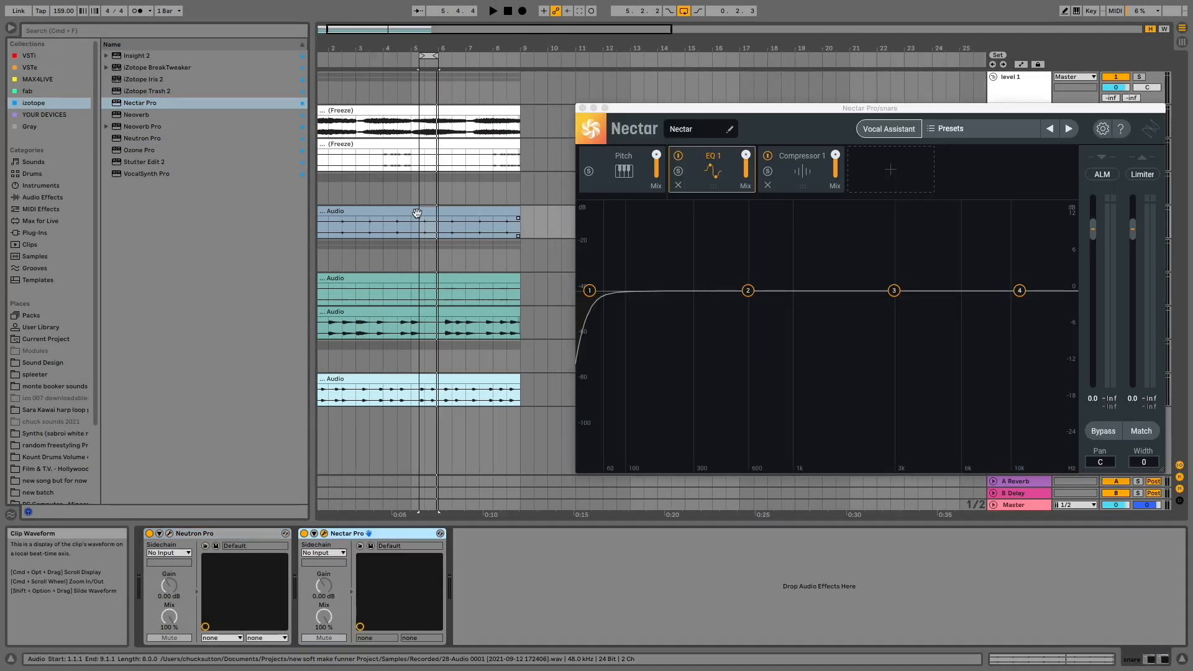
{"action": "left_click", "coordinate": [417, 212]}
{"action": "key", "text": "super+l"}
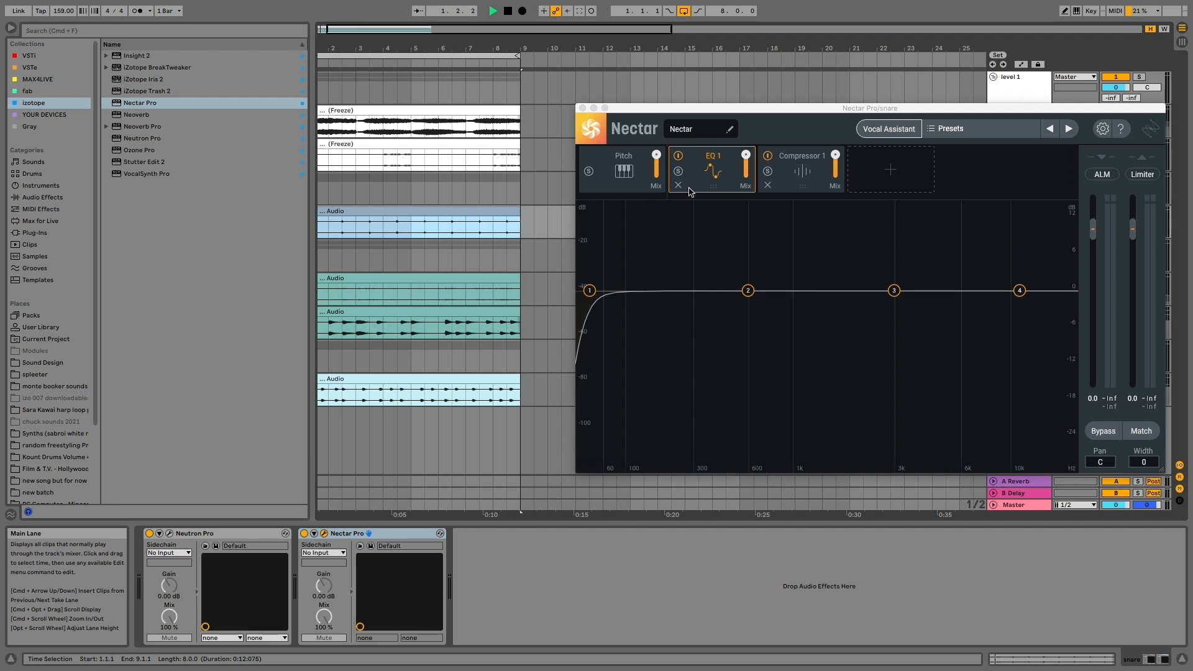
- Replace Nectar's EQ 1 and Compressor 1 modules on the snare track with a Delay module
{"action": "left_click", "coordinate": [682, 186]}
{"action": "left_click", "coordinate": [682, 187]}
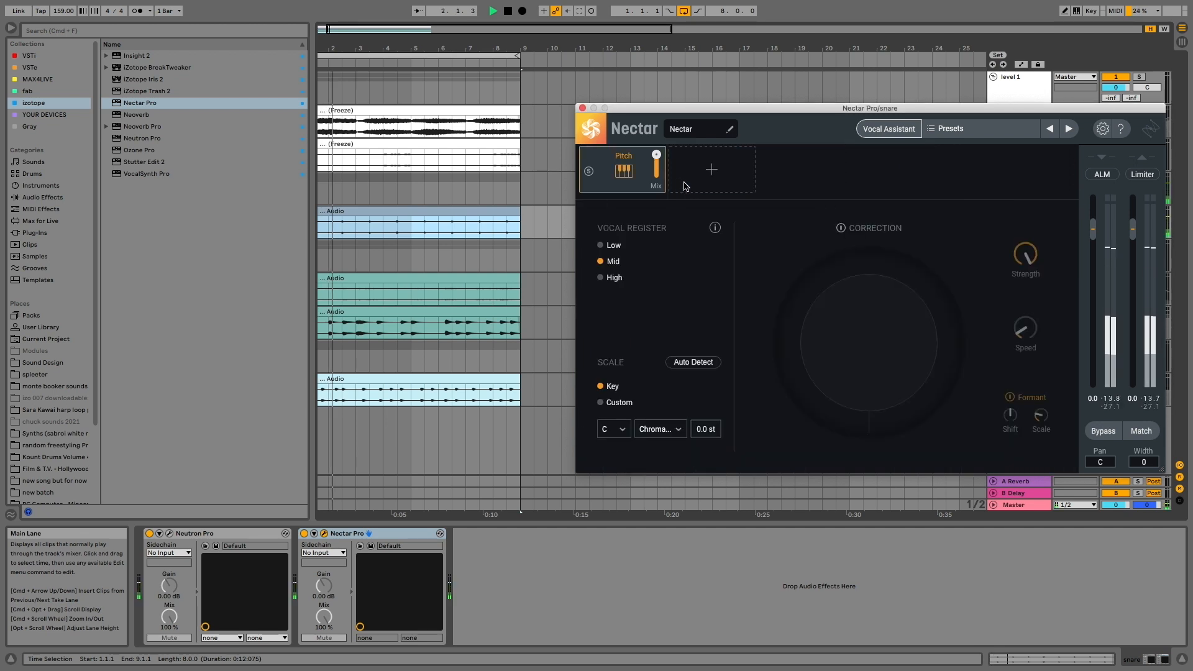
{"action": "left_click", "coordinate": [712, 169]}
{"action": "left_click", "coordinate": [701, 227]}
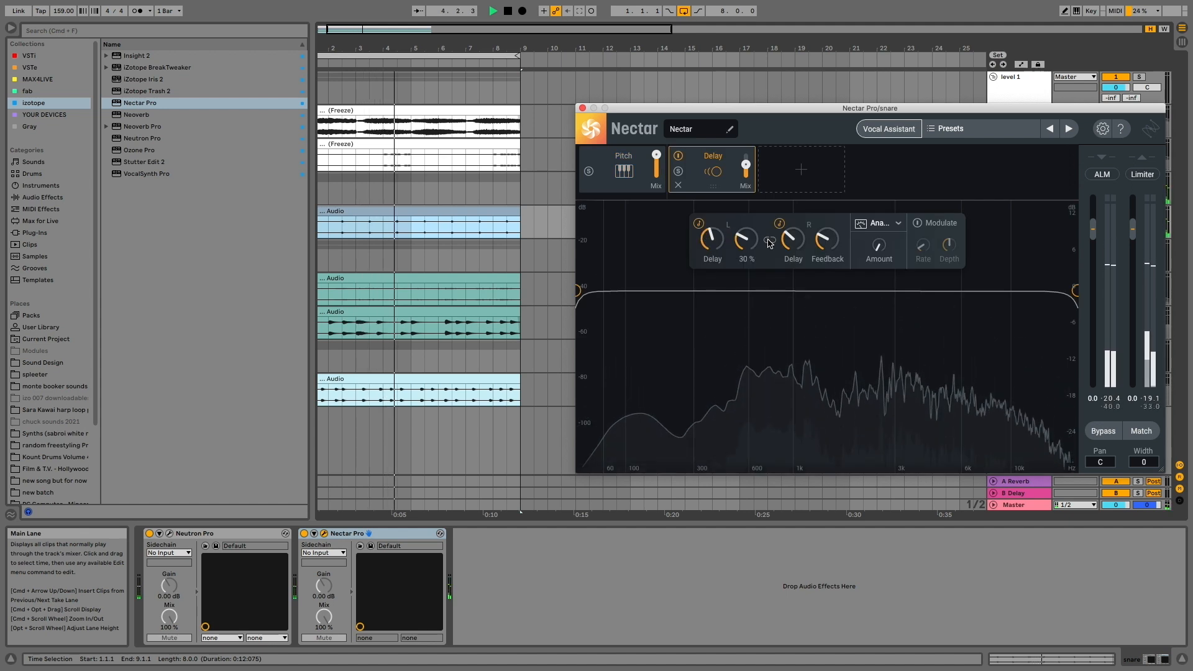
- Link the delay's two channels, turn off tempo sync, set the delay time to 54 ms and raise the feedback to near maximum
{"action": "left_click", "coordinate": [769, 241]}
{"action": "left_click", "coordinate": [780, 225]}
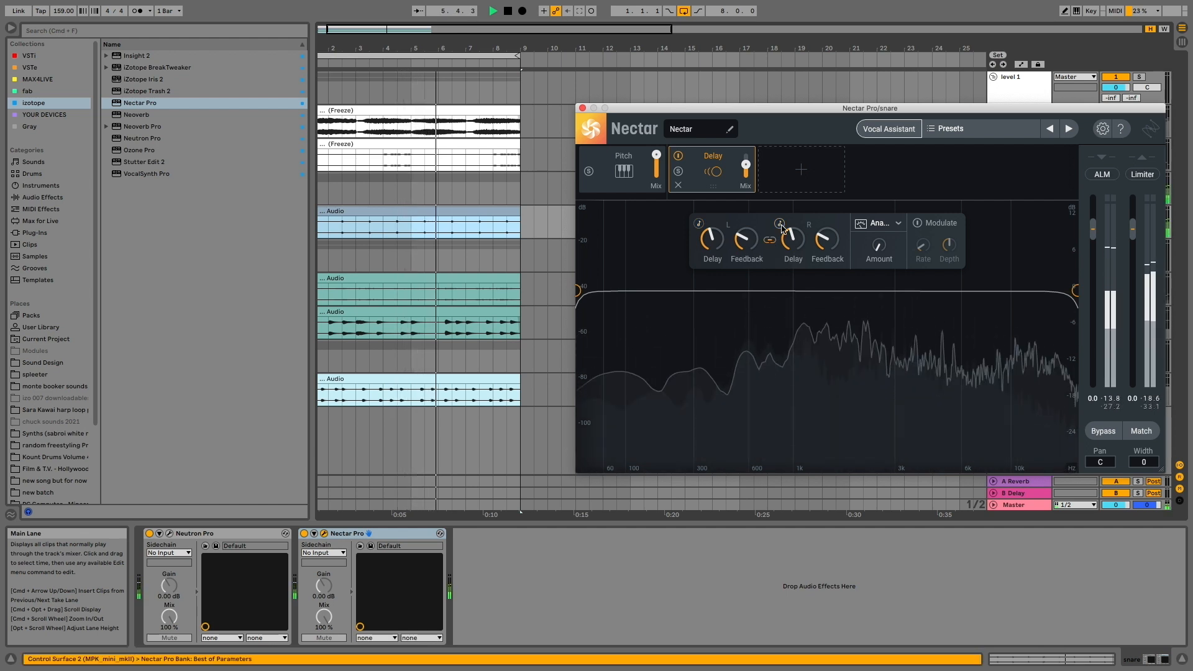
{"action": "left_click_drag", "start_coordinate": [793, 242], "coordinate": [798, 273]}
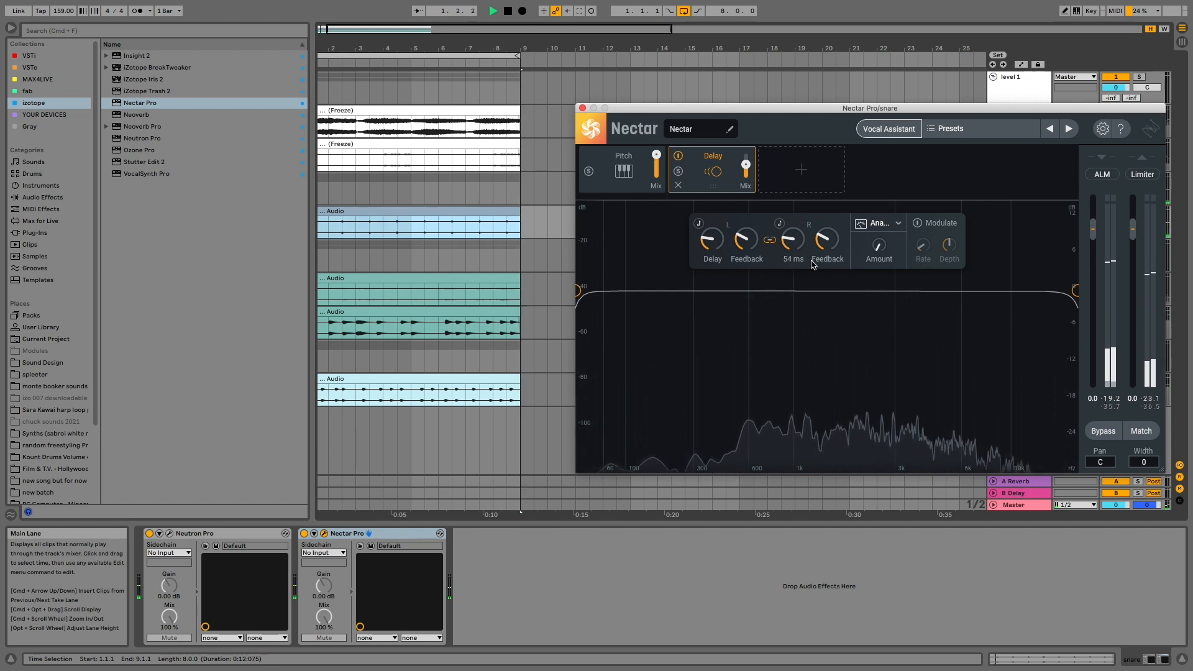
{"action": "left_click_drag", "start_coordinate": [827, 243], "coordinate": [836, 183]}
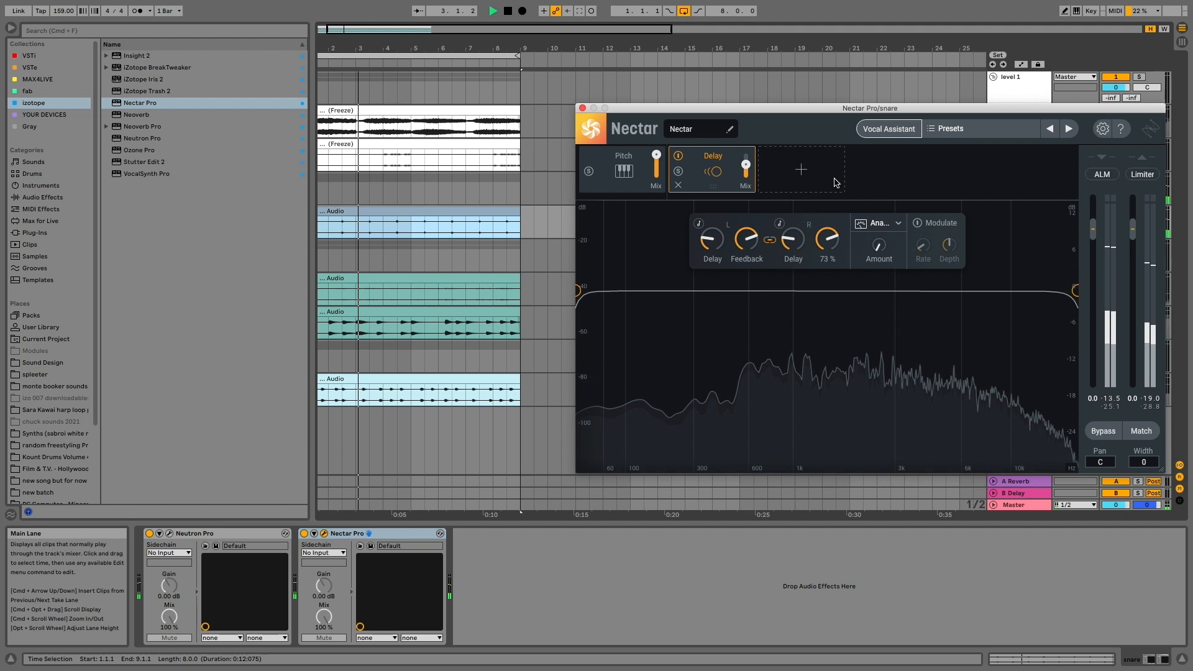
{"action": "left_click_drag", "start_coordinate": [836, 183], "coordinate": [836, 156]}
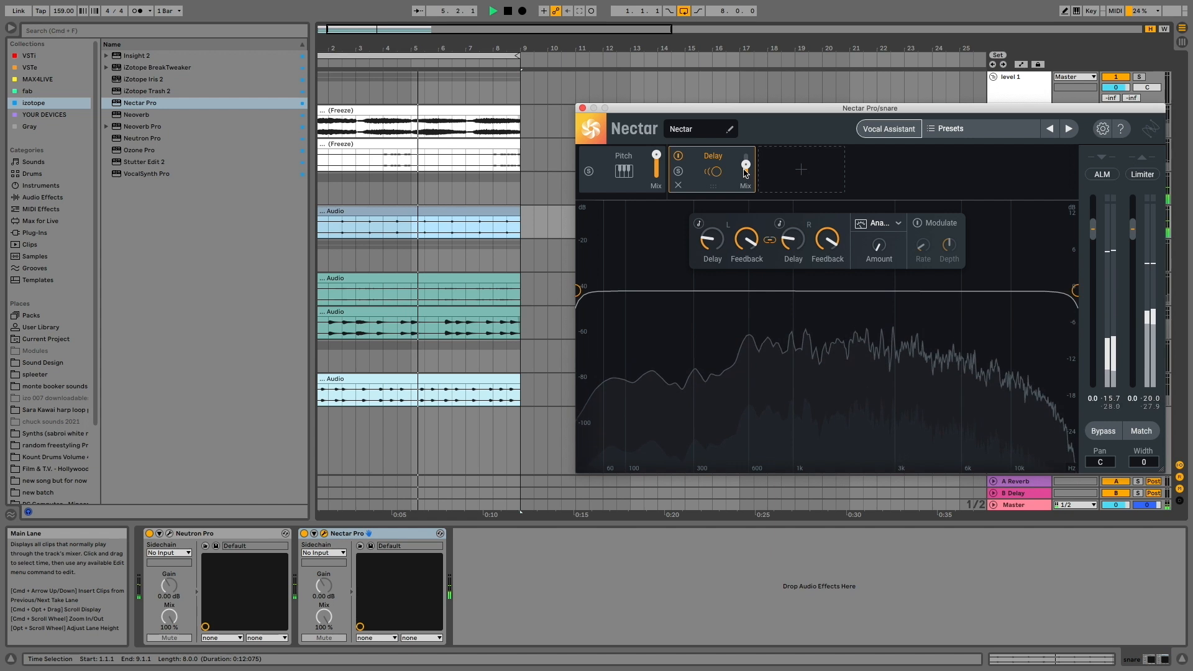
- Audition the Delay module's mix, leave it at 0, and show its Wet Mix automation lane on the snare track
{"action": "left_click_drag", "start_coordinate": [747, 165], "coordinate": [751, 306]}
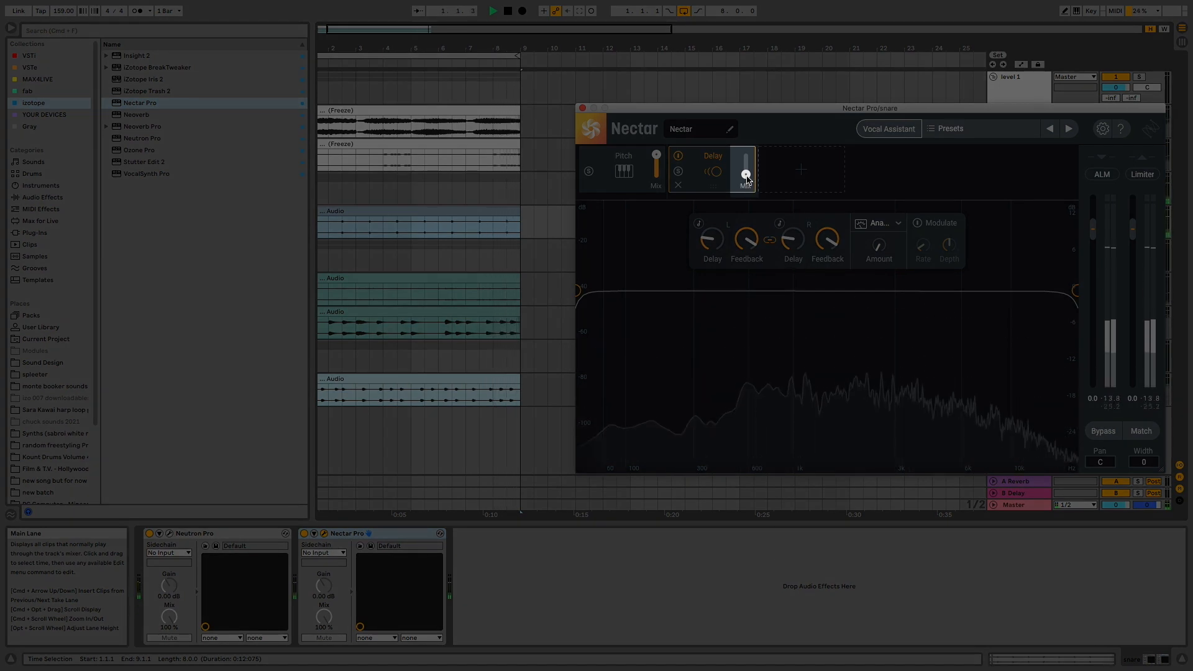
{"action": "left_click_drag", "start_coordinate": [749, 168], "coordinate": [748, 273]}
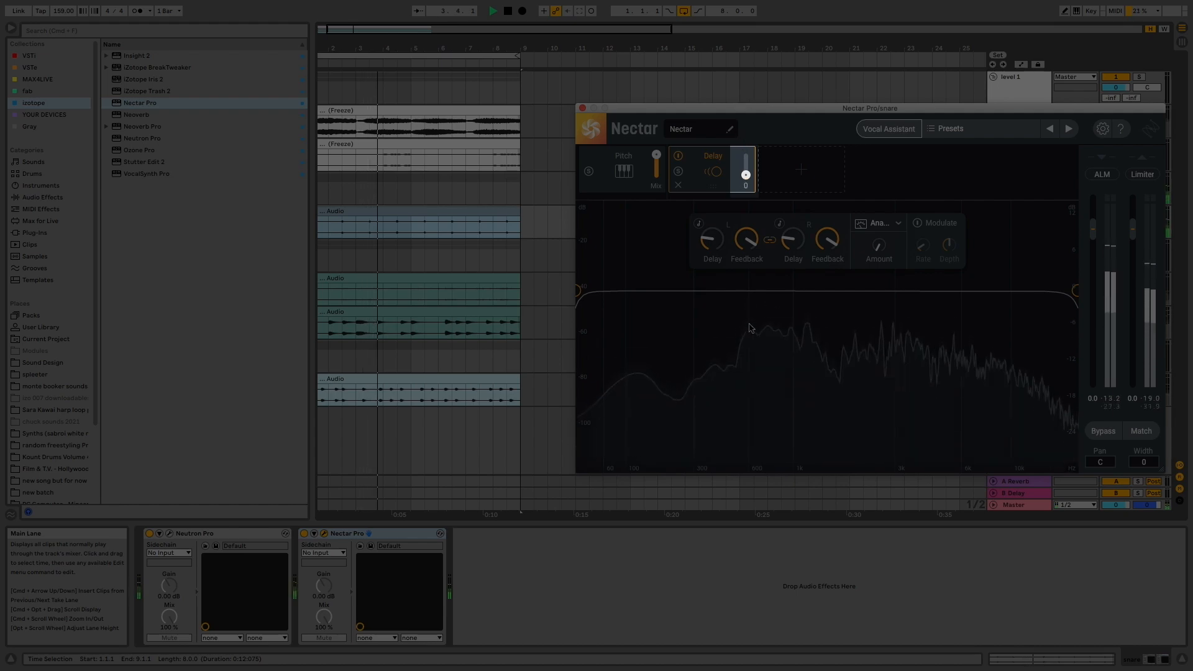
{"action": "left_click_drag", "start_coordinate": [746, 175], "coordinate": [744, 113]}
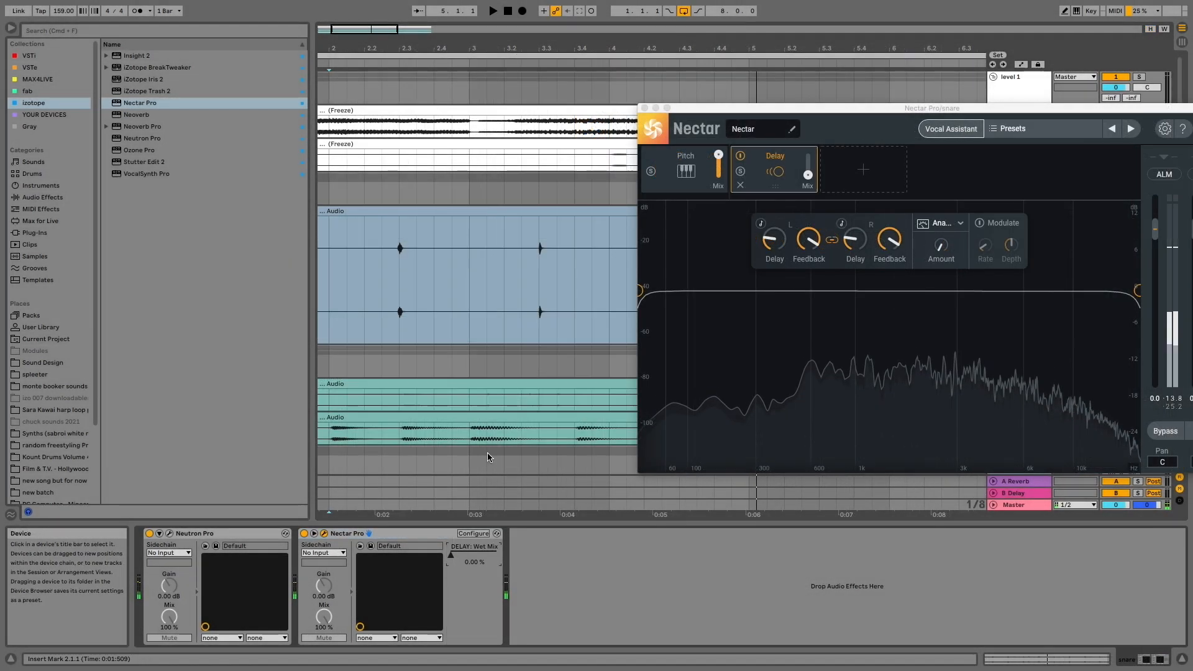
{"action": "right_click", "coordinate": [463, 556]}
{"action": "left_click", "coordinate": [470, 562]}
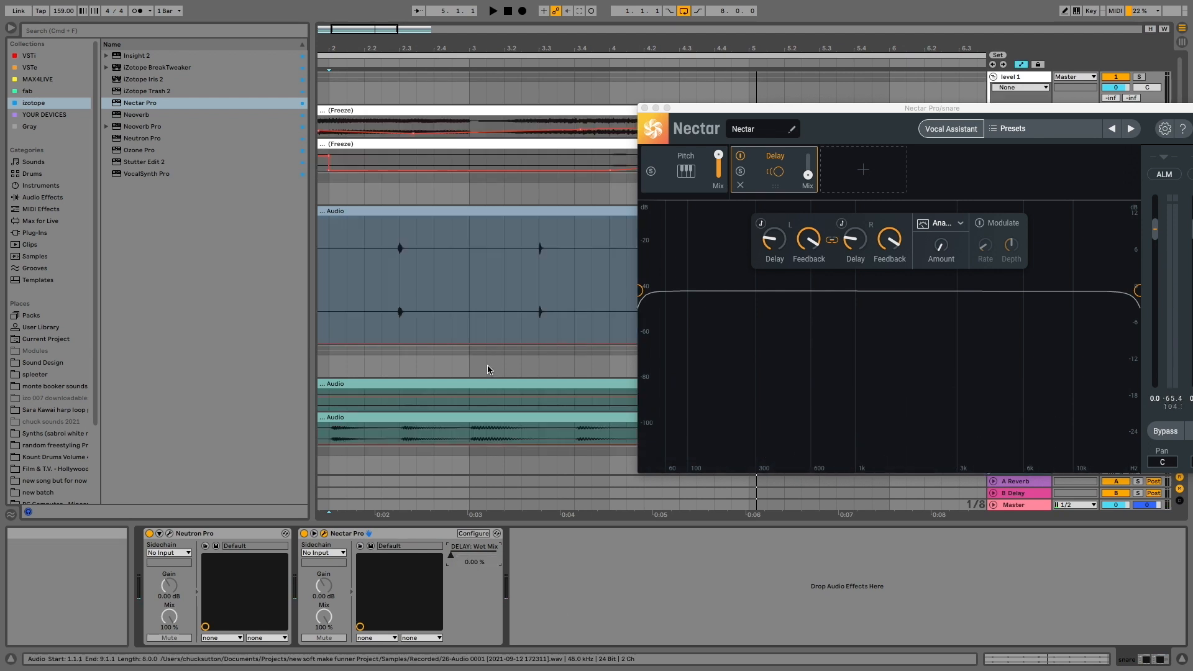
- Draw a curved Wet Mix ramp rising to about 0.89 at bar 3's snare hit, drop it to 0, and audition it
{"action": "left_click_drag", "start_coordinate": [503, 345], "coordinate": [542, 343]}
{"action": "scroll", "coordinate": [534, 330], "scroll_direction": "up", "scroll_amount": 3}
{"action": "left_click", "coordinate": [522, 315]}
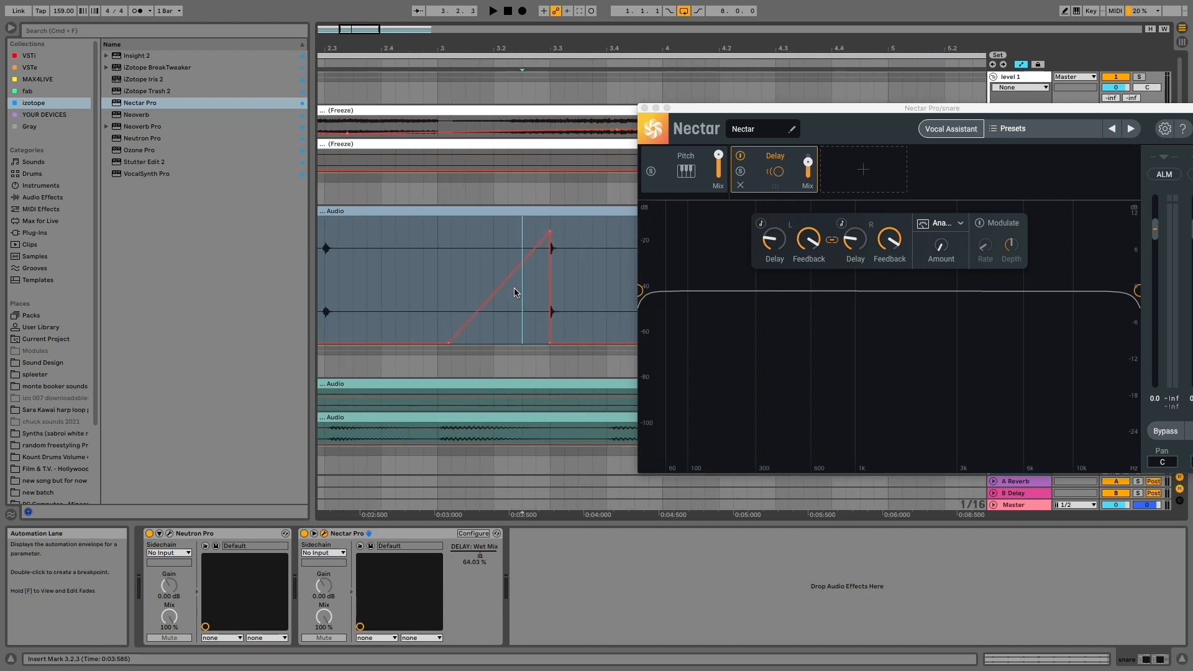
{"action": "key", "text": "space"}
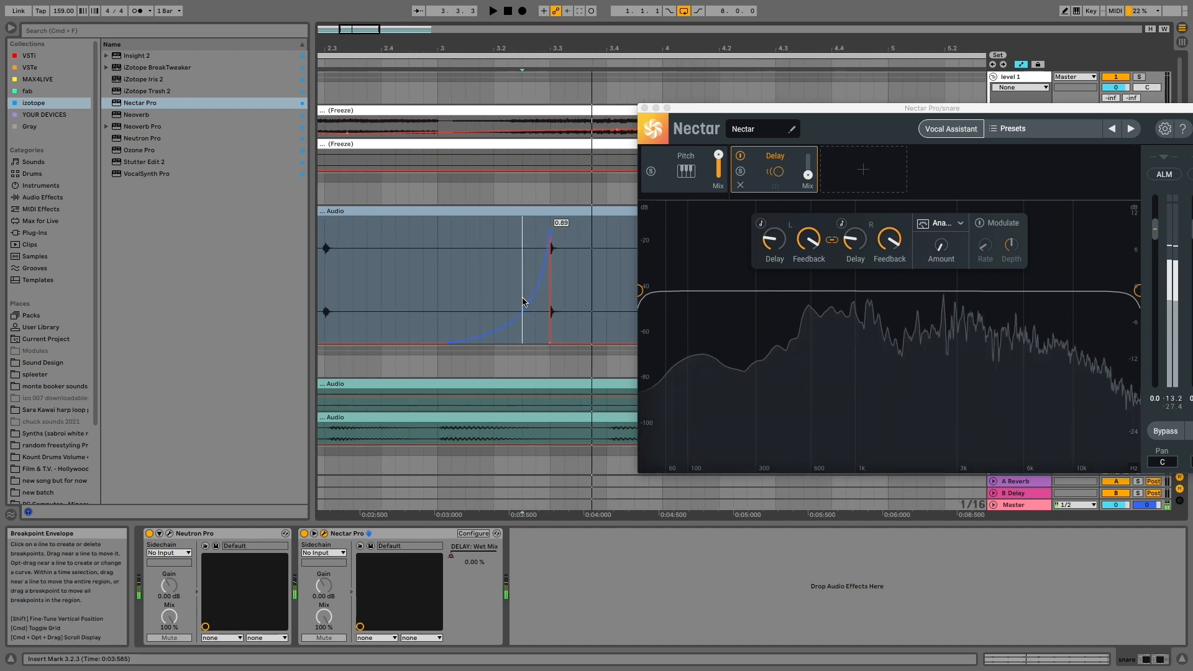
{"action": "scroll", "coordinate": [482, 293], "scroll_direction": "down", "scroll_amount": 5}
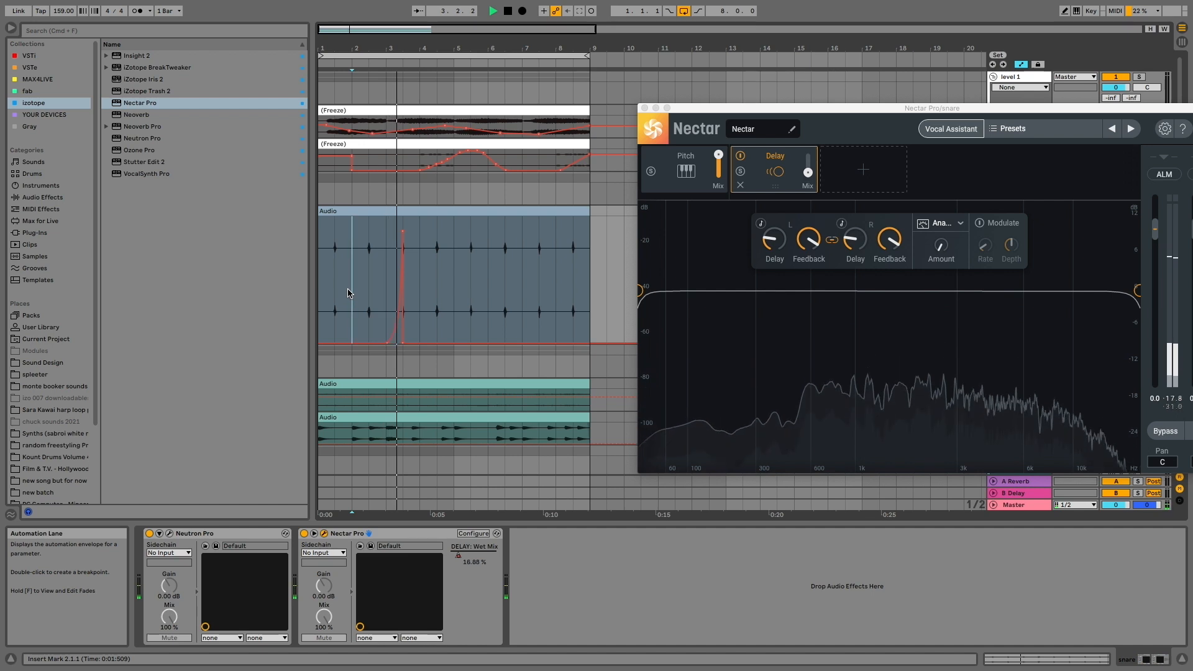
{"action": "key", "text": "space"}
- Cut the bar 3 delay ramp from the snare clip and place it in bar 2
{"action": "scroll", "coordinate": [371, 320], "scroll_direction": "up", "scroll_amount": 3}
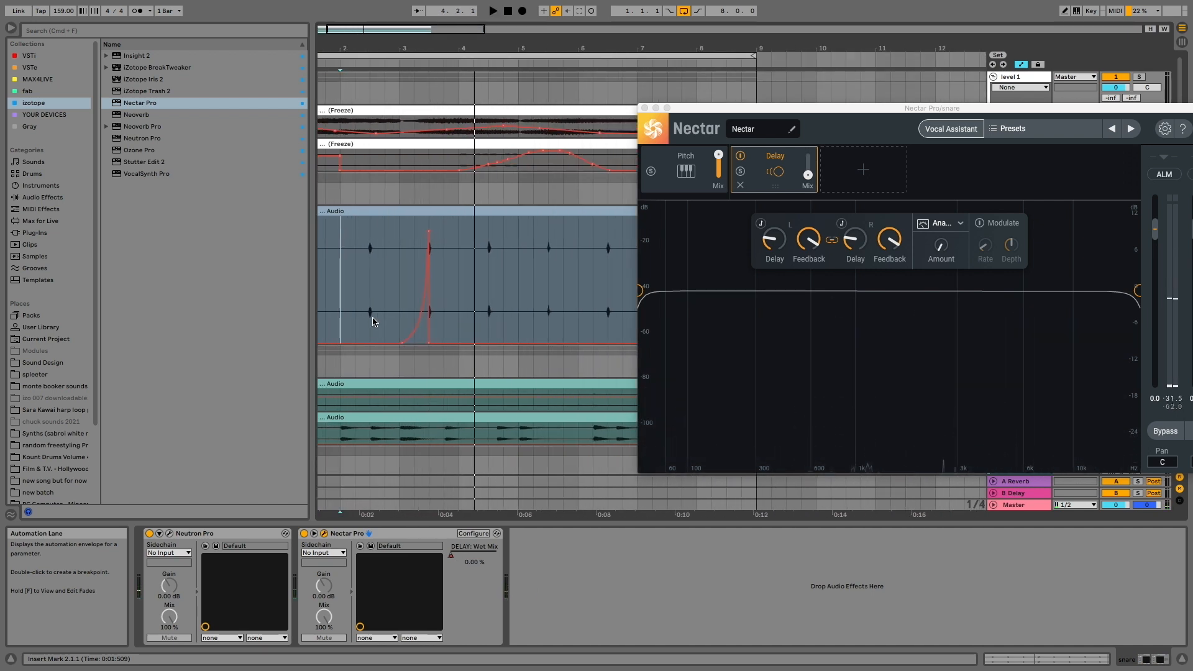
{"action": "left_click_drag", "start_coordinate": [398, 309], "coordinate": [462, 309]}
{"action": "scroll", "coordinate": [456, 307], "scroll_direction": "left", "scroll_amount": 2}
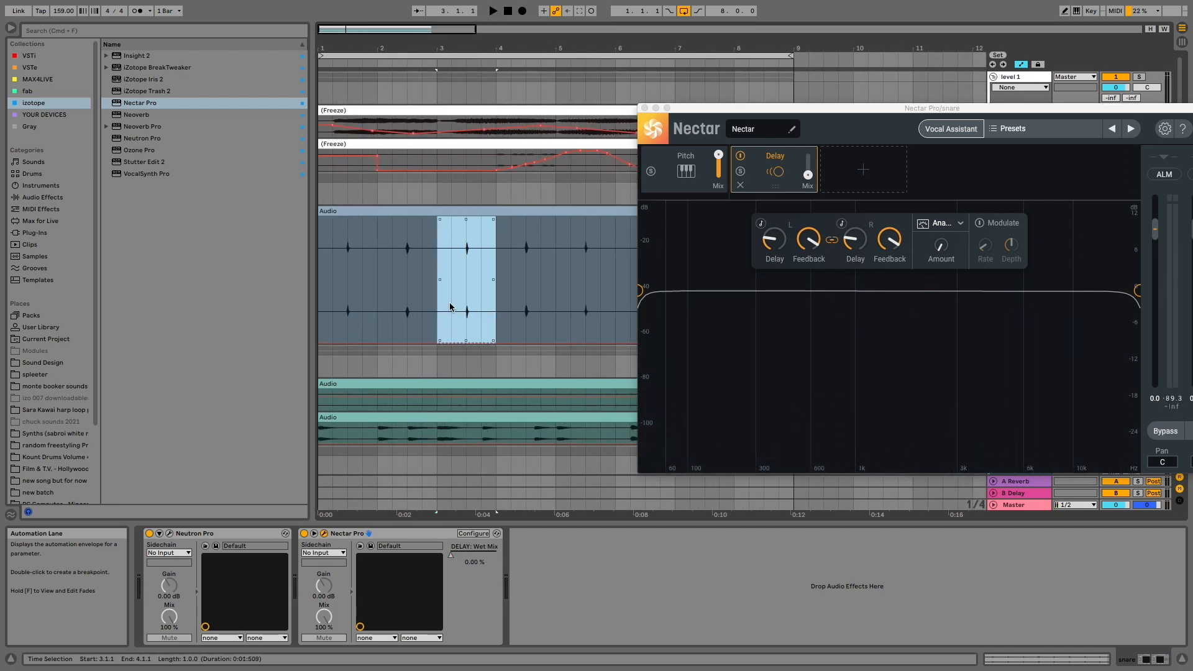
{"action": "key", "text": "super+z"}
- Paste the snare bar containing the delay ramp at bars 4, 6 and 8
{"action": "left_click", "coordinate": [494, 313]}
{"action": "key", "text": "super+v"}
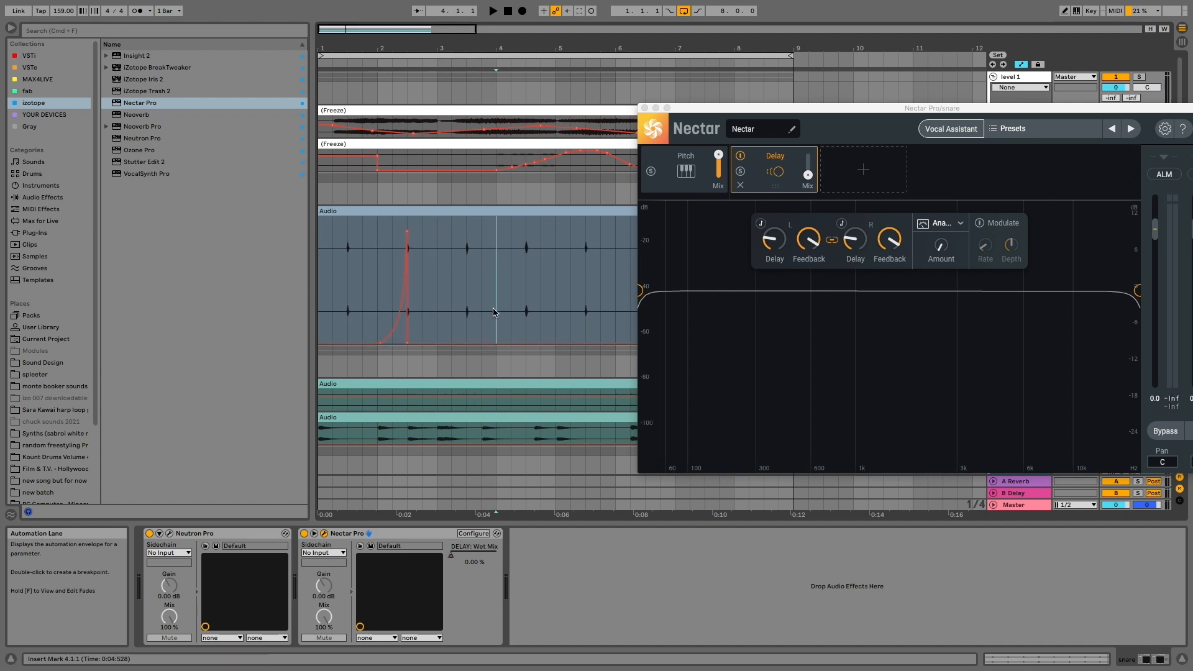
{"action": "scroll", "coordinate": [494, 313], "scroll_direction": "right", "scroll_amount": 2}
{"action": "left_click", "coordinate": [488, 311]}
{"action": "key", "text": "super+v"}
{"action": "scroll", "coordinate": [488, 310], "scroll_direction": "right", "scroll_amount": 2}
{"action": "left_click", "coordinate": [489, 311]}
{"action": "key", "text": "super+v"}
{"action": "scroll", "coordinate": [494, 311], "scroll_direction": "left", "scroll_amount": 4}
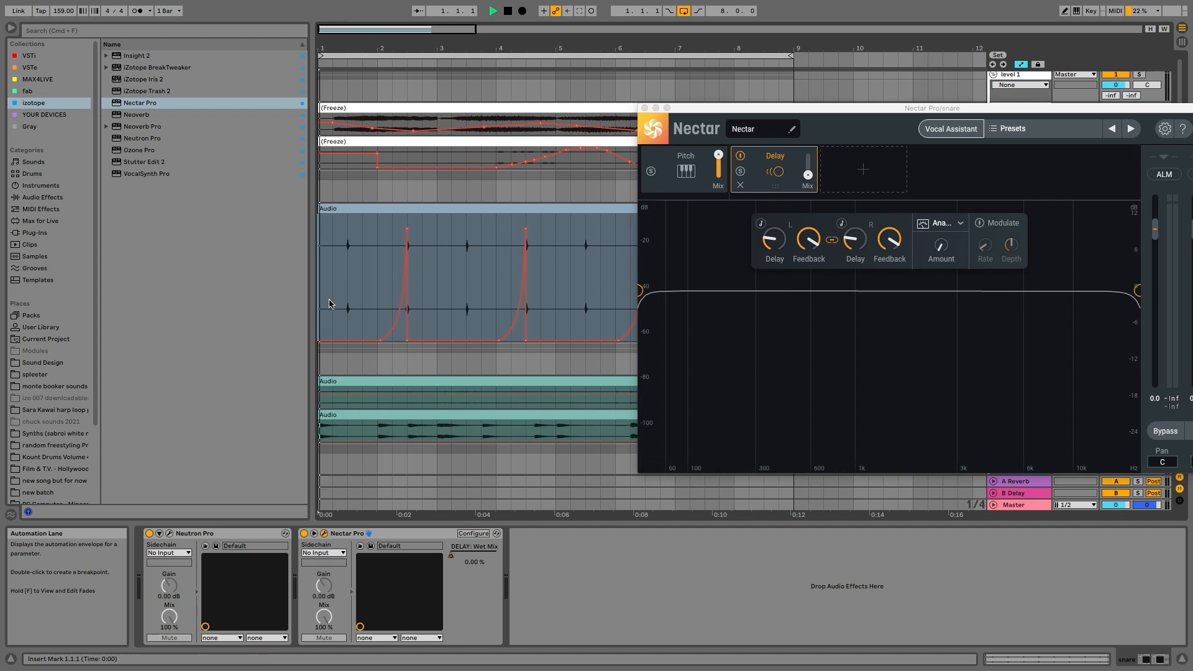
- Unsolo the snare track and review its Wet Mix automation along the clip while the full mix plays
{"action": "scroll", "coordinate": [376, 307], "scroll_direction": "up", "scroll_amount": 3}
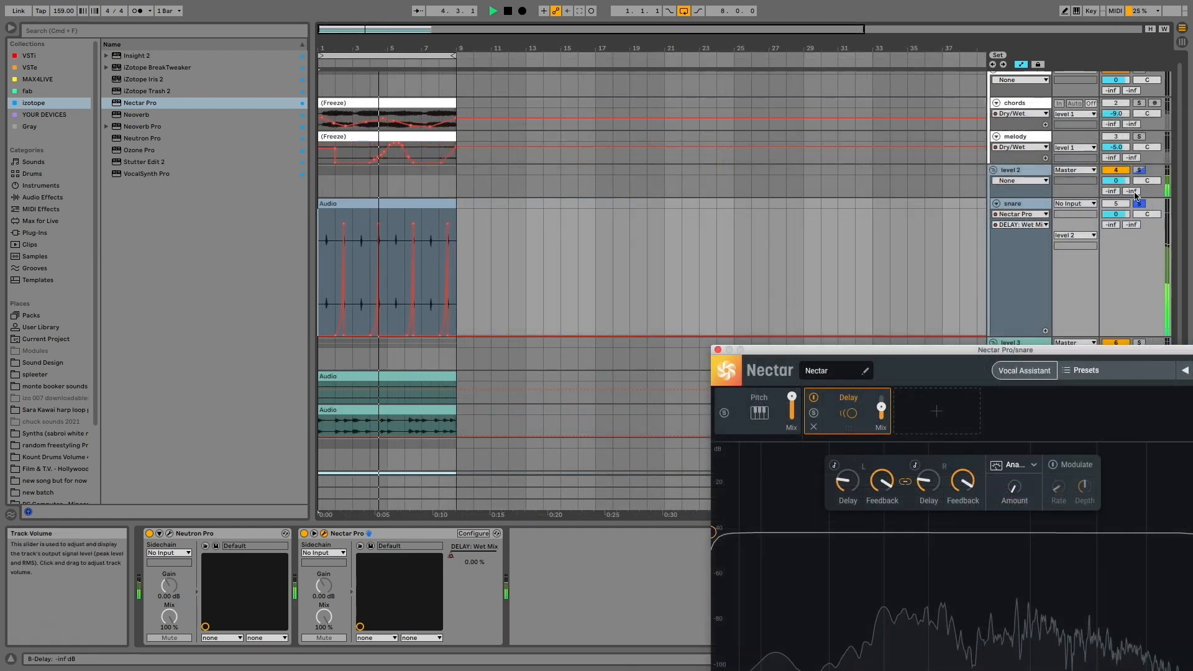
{"action": "left_click", "coordinate": [1138, 204]}
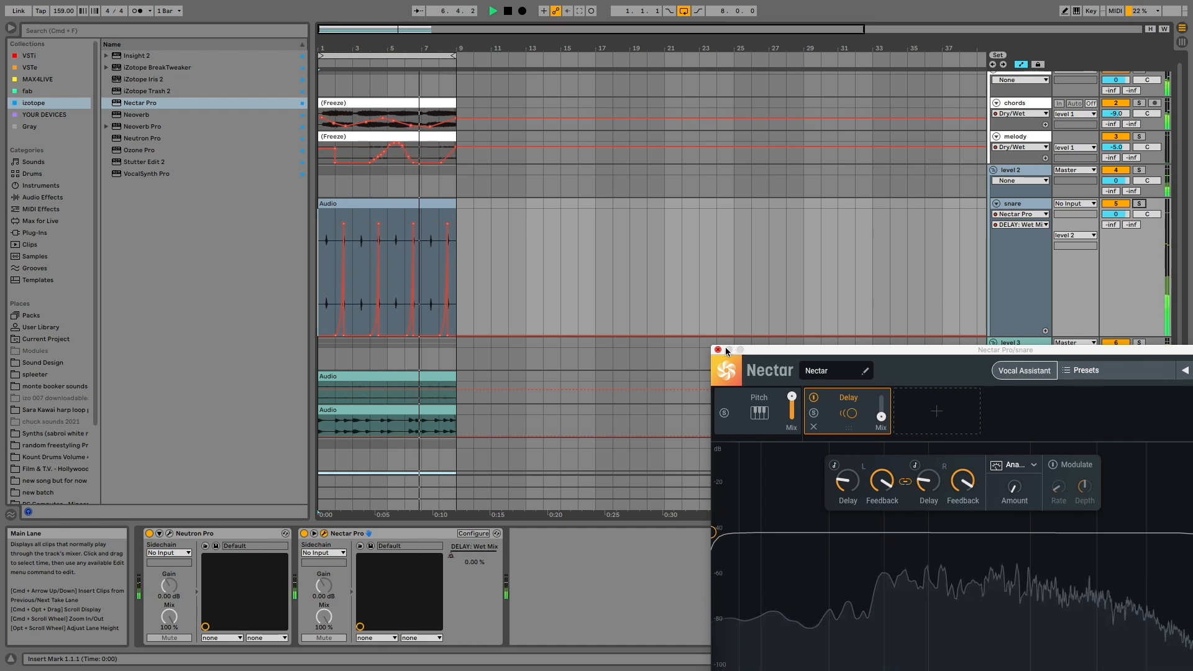
{"action": "left_click_drag", "start_coordinate": [729, 348], "coordinate": [636, 178]}
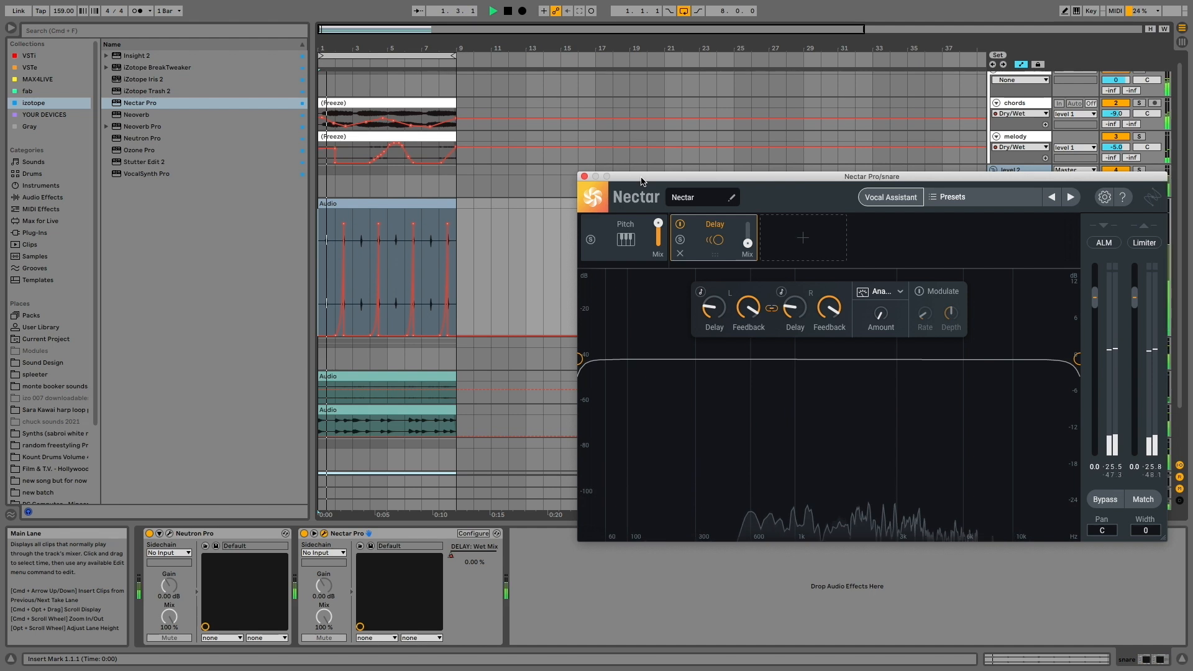
{"action": "scroll", "coordinate": [347, 342], "scroll_direction": "up", "scroll_amount": 5}
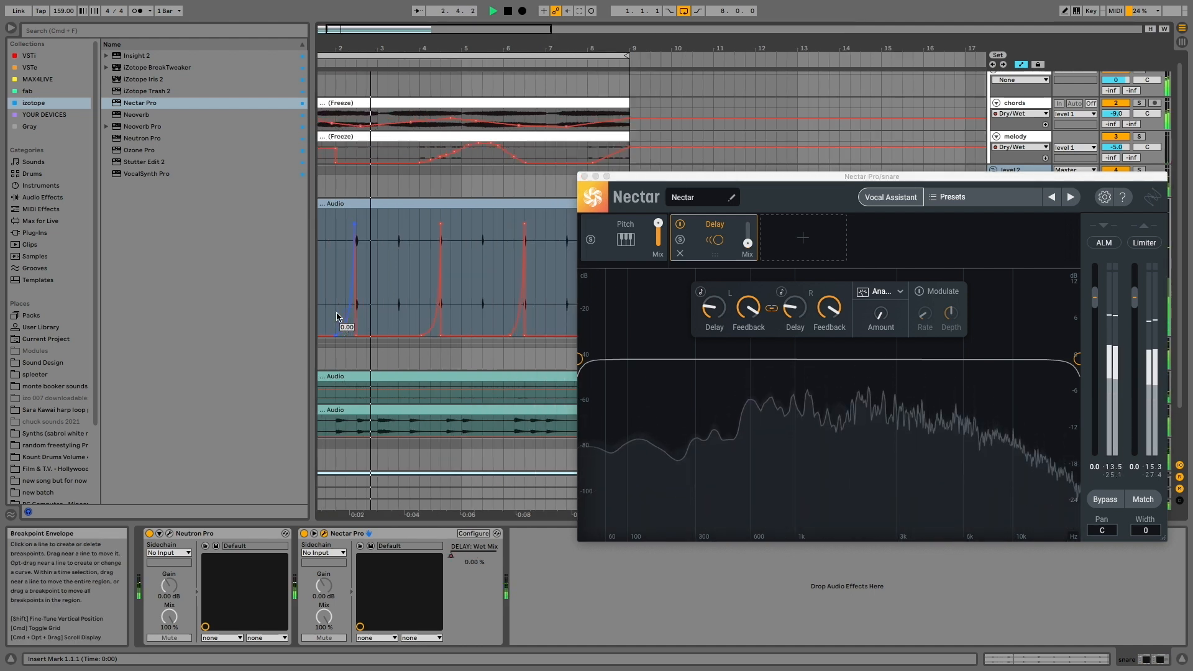
{"action": "scroll", "coordinate": [346, 333], "scroll_direction": "right", "scroll_amount": 3}
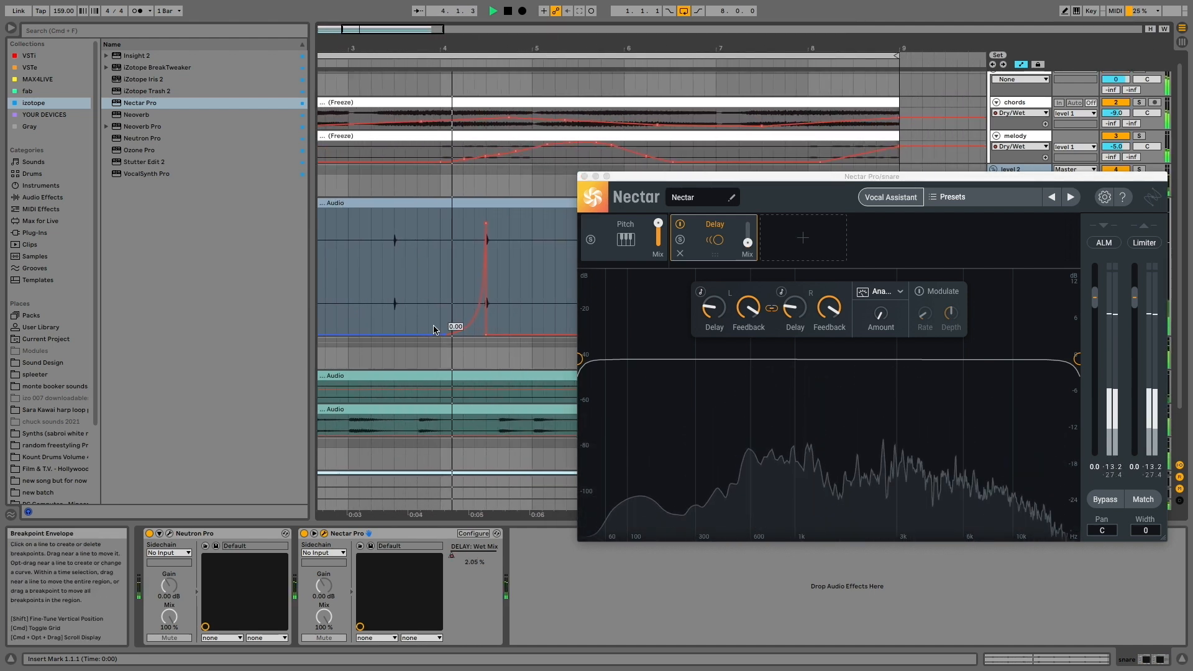
{"action": "scroll", "coordinate": [458, 334], "scroll_direction": "right", "scroll_amount": 3}
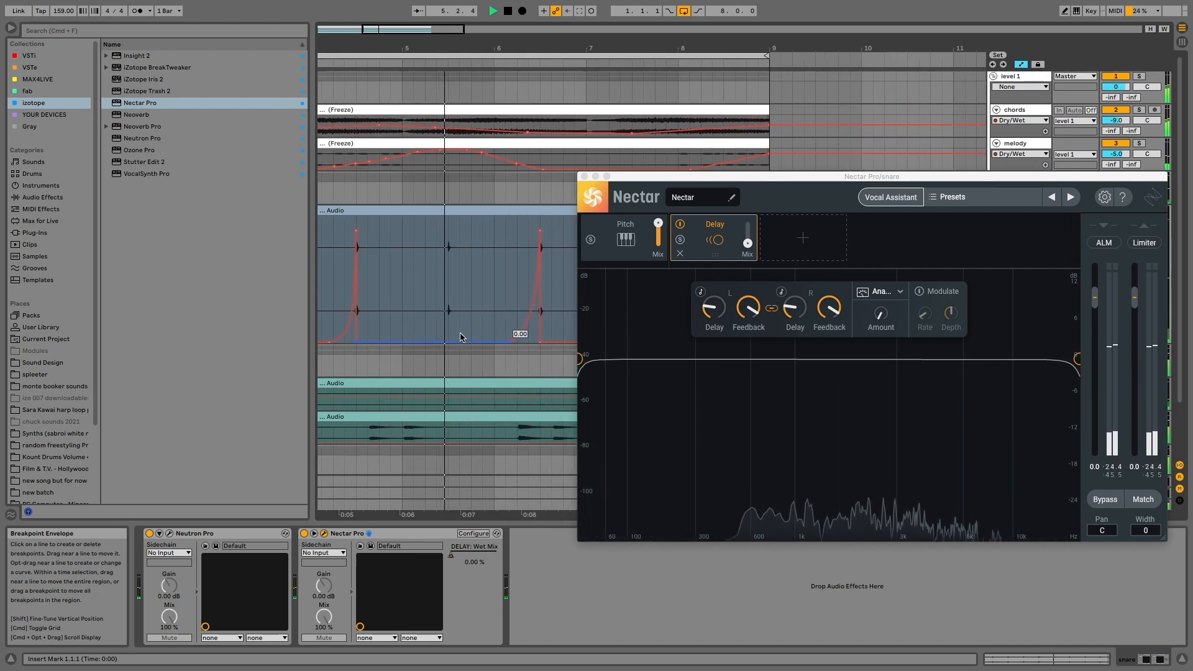
{"action": "scroll", "coordinate": [505, 345], "scroll_direction": "right", "scroll_amount": 3}
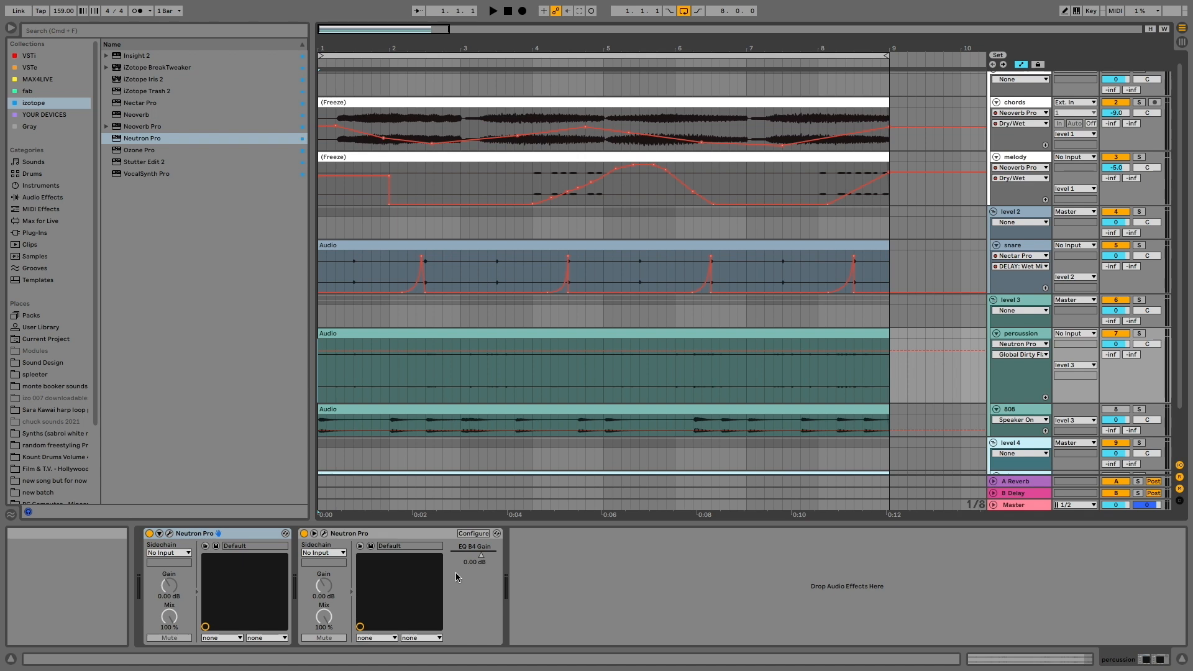
- Set the percussion Neutron's Exciter drive to 14.2 and shift its blend closer to Tube during playback
{"action": "key", "text": "space"}
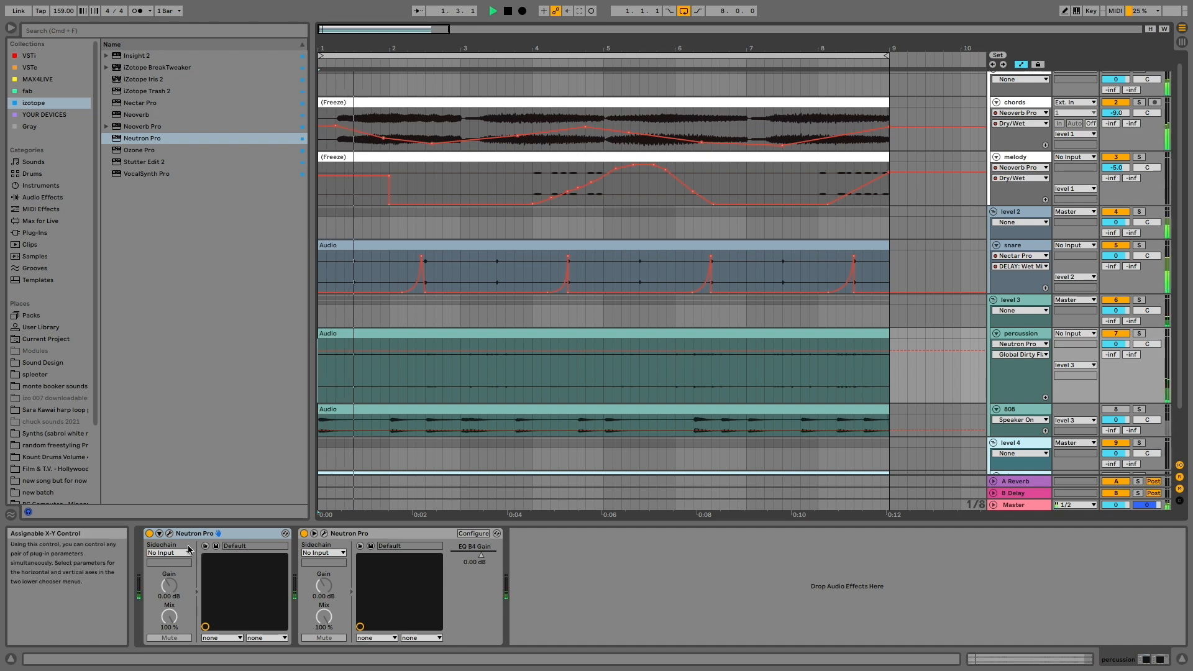
{"action": "left_click", "coordinate": [169, 534]}
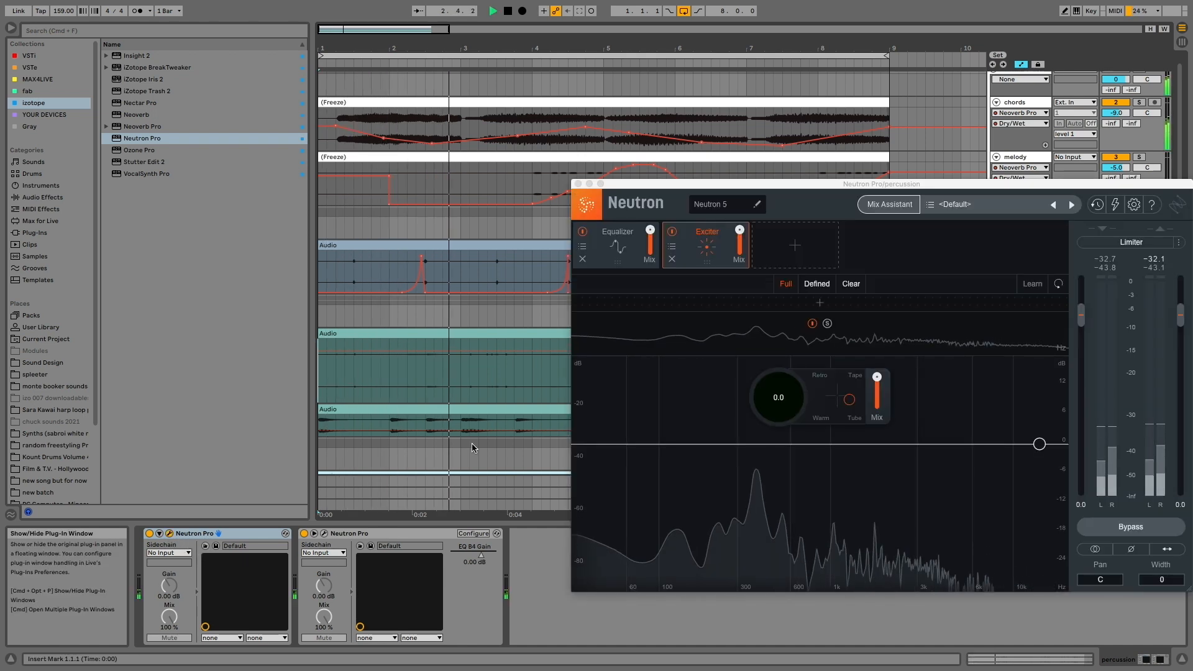
{"action": "left_click_drag", "start_coordinate": [794, 404], "coordinate": [805, 269]}
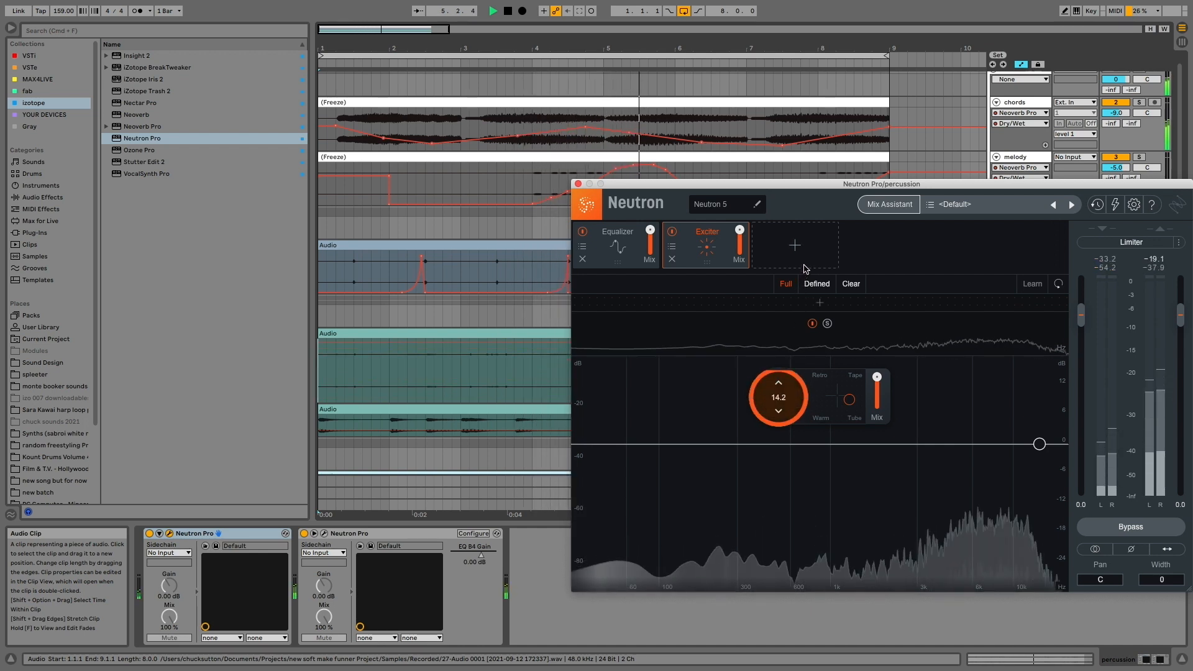
{"action": "left_click_drag", "start_coordinate": [849, 399], "coordinate": [852, 404]}
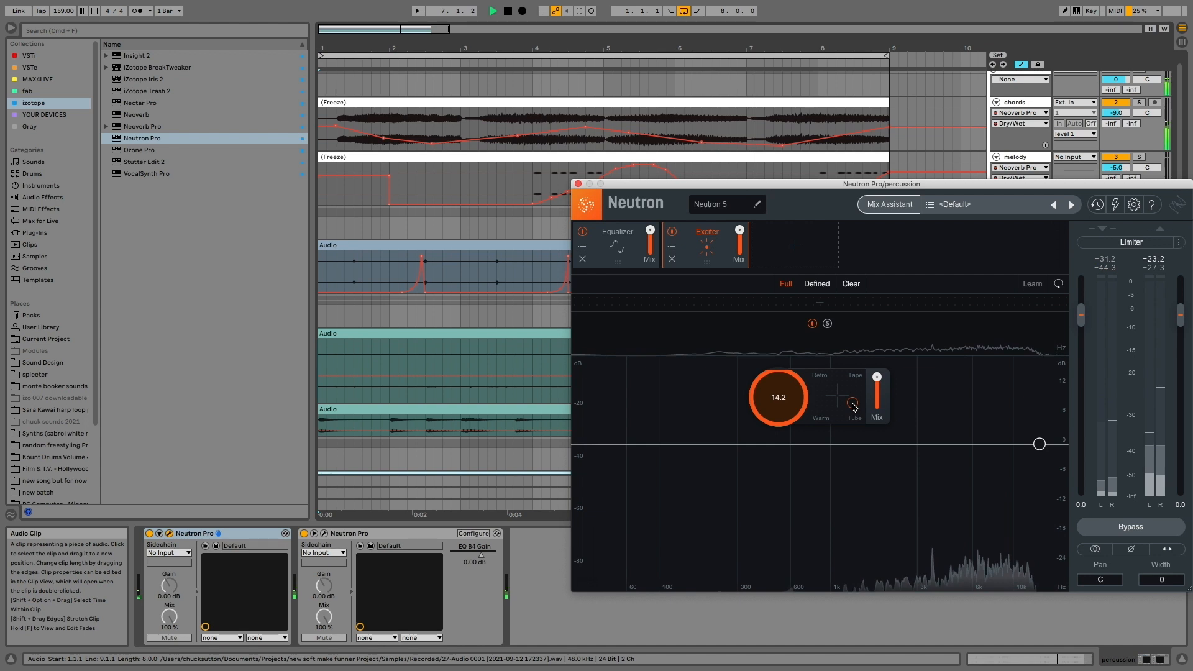
{"action": "left_click", "coordinate": [579, 184]}
- Boost band 4 of the percussion track's Neutron equalizer by about 4.6 dB as a high shelf near 3264 Hz
{"action": "left_click", "coordinate": [169, 533]}
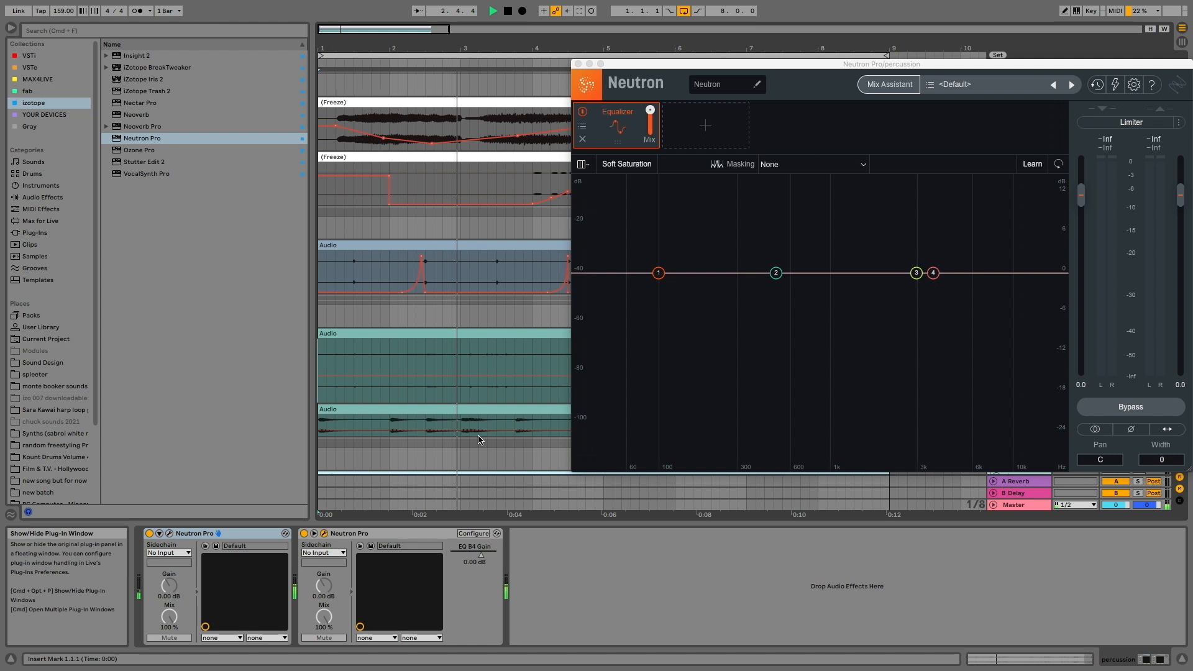
{"action": "left_click_drag", "start_coordinate": [933, 272], "coordinate": [924, 247]}
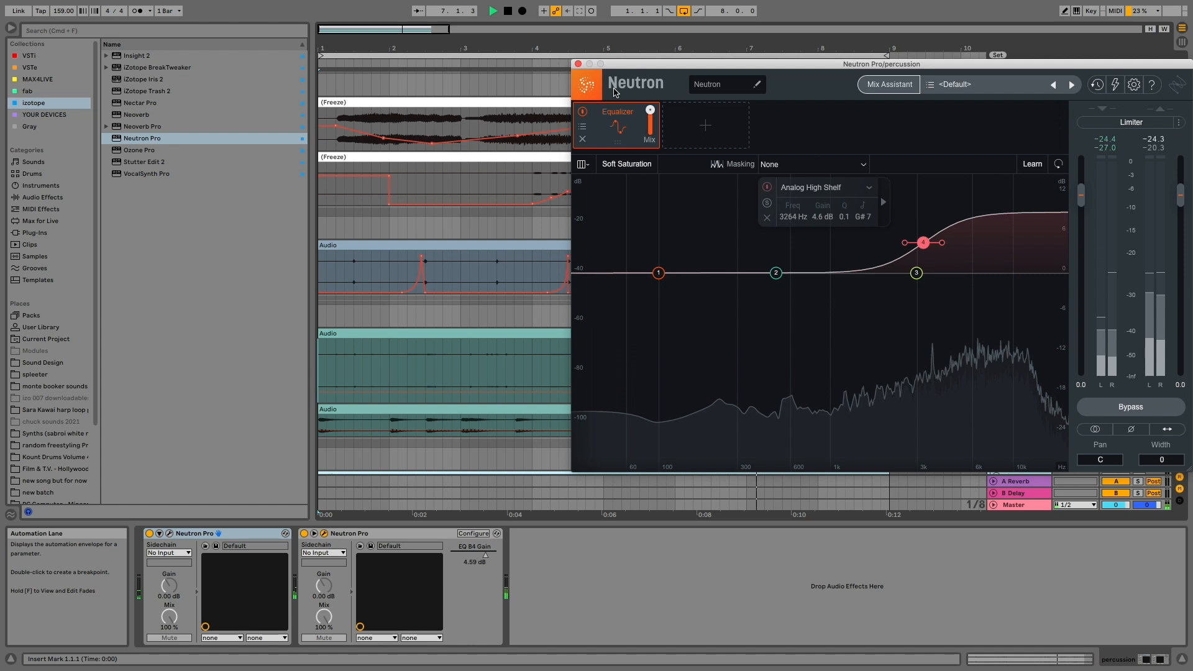
{"action": "left_click_drag", "start_coordinate": [629, 65], "coordinate": [629, 319]}
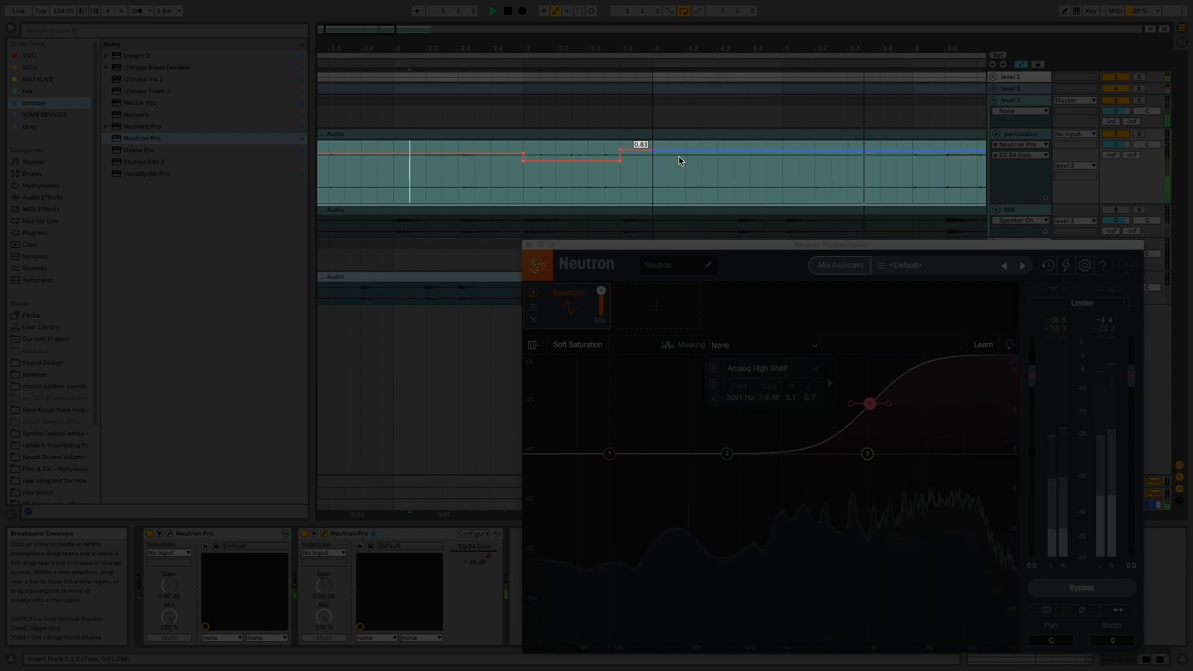
- Draw stepped EQ B4 Gain automation with dips and boosts through bars 5 and 6 of the percussion clip
{"action": "left_click", "coordinate": [783, 177]}
{"action": "key", "text": "b"}
{"action": "left_click_drag", "start_coordinate": [818, 160], "coordinate": [859, 151]}
{"action": "key", "text": "space"}
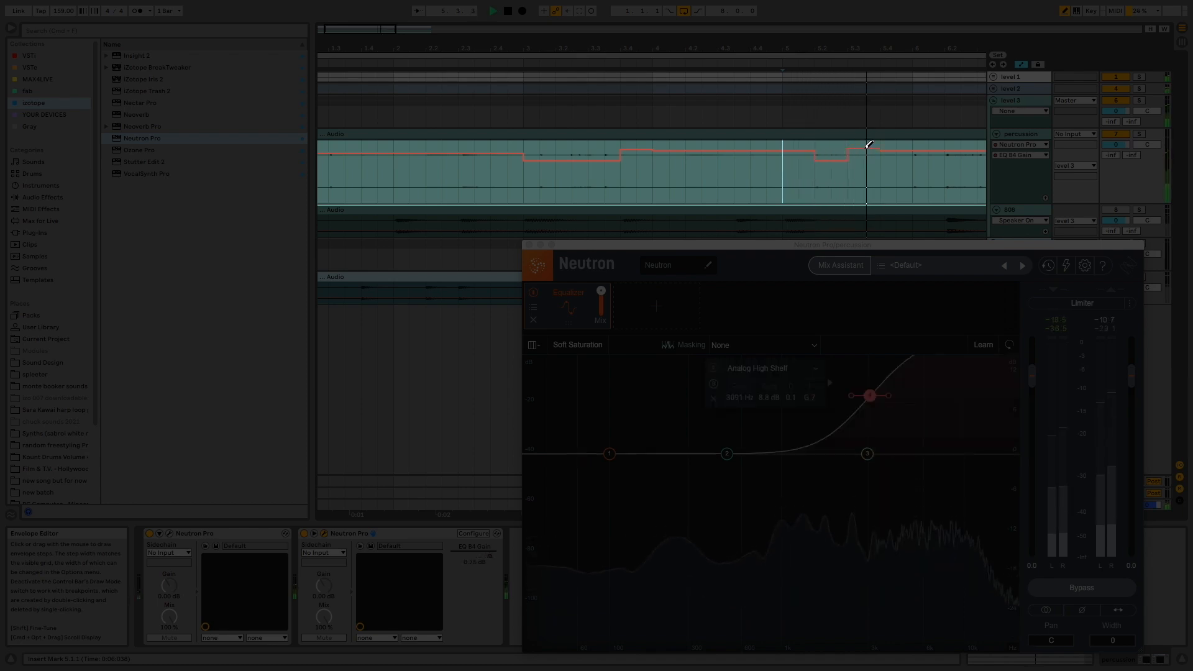
{"action": "left_click_drag", "start_coordinate": [754, 159], "coordinate": [843, 157]}
{"action": "left_click", "coordinate": [786, 149]}
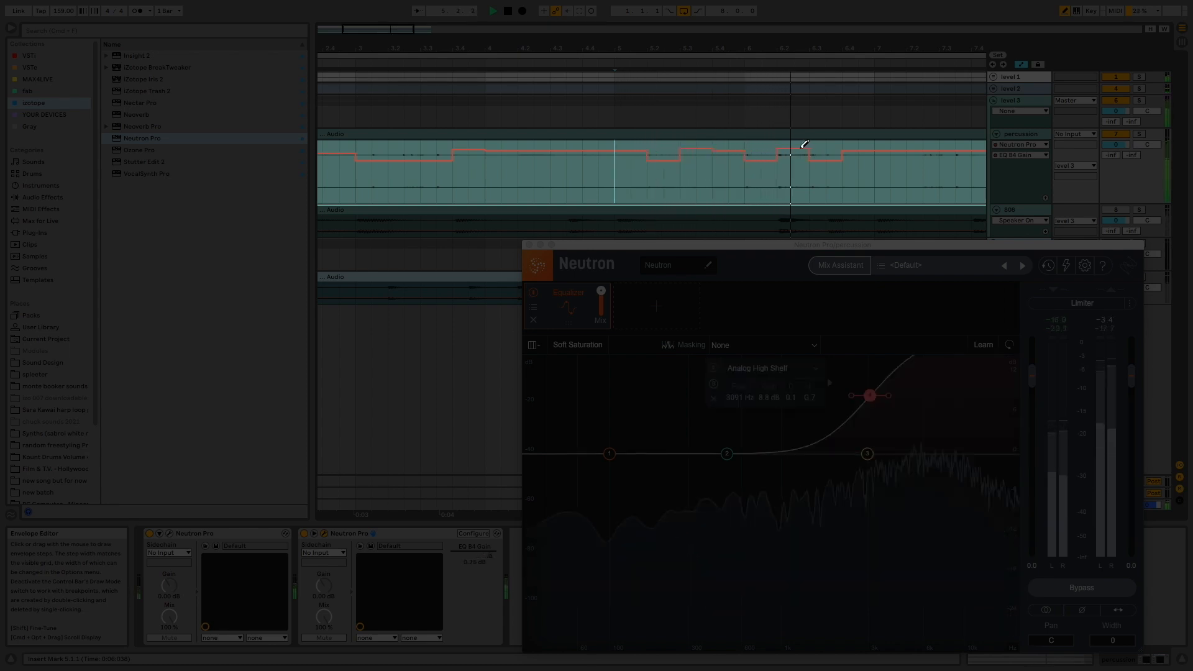
- Refine the percussion's EQ B4 Gain steps around bar 6, auditioning the section between edits
{"action": "key", "text": "space"}
{"action": "key", "text": "space"}
{"action": "key", "text": "b"}
{"action": "mouse_move", "coordinate": [791, 148]}
{"action": "left_mouse_down"}
{"action": "mouse_move", "coordinate": [763, 164]}
{"action": "mouse_move", "coordinate": [796, 150]}
{"action": "left_mouse_up"}
{"action": "left_click", "coordinate": [749, 187]}
{"action": "key", "text": "space"}
{"action": "key", "text": "space"}
{"action": "key", "text": "space"}
{"action": "key", "text": "space"}
{"action": "key", "text": "space"}
{"action": "key", "text": "space"}
{"action": "key", "text": "b"}
{"action": "left_click", "coordinate": [847, 147]}
{"action": "key", "text": "b"}
- Continue the EQ B4 Gain steps toward the end of the percussion clip and play it from the start
{"action": "scroll", "coordinate": [870, 150], "scroll_direction": "right", "scroll_amount": 3}
{"action": "key", "text": "space"}
{"action": "key", "text": "space"}
{"action": "left_click_drag", "start_coordinate": [818, 157], "coordinate": [878, 148]}
{"action": "key", "text": "b"}
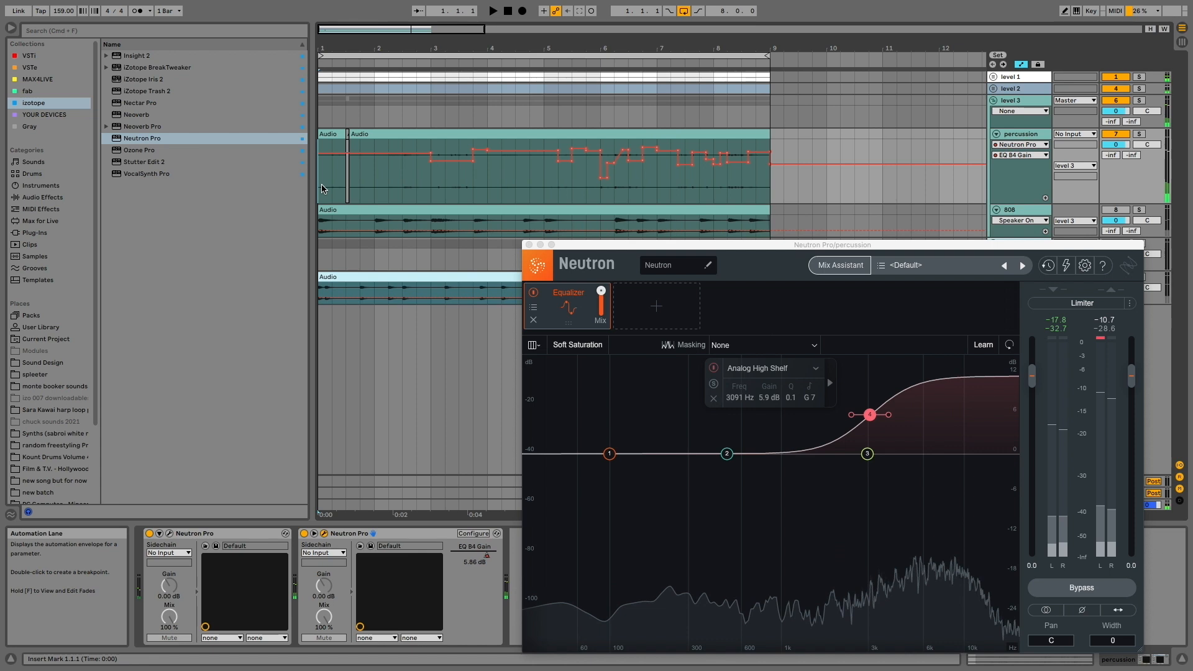
{"action": "key", "text": "space"}
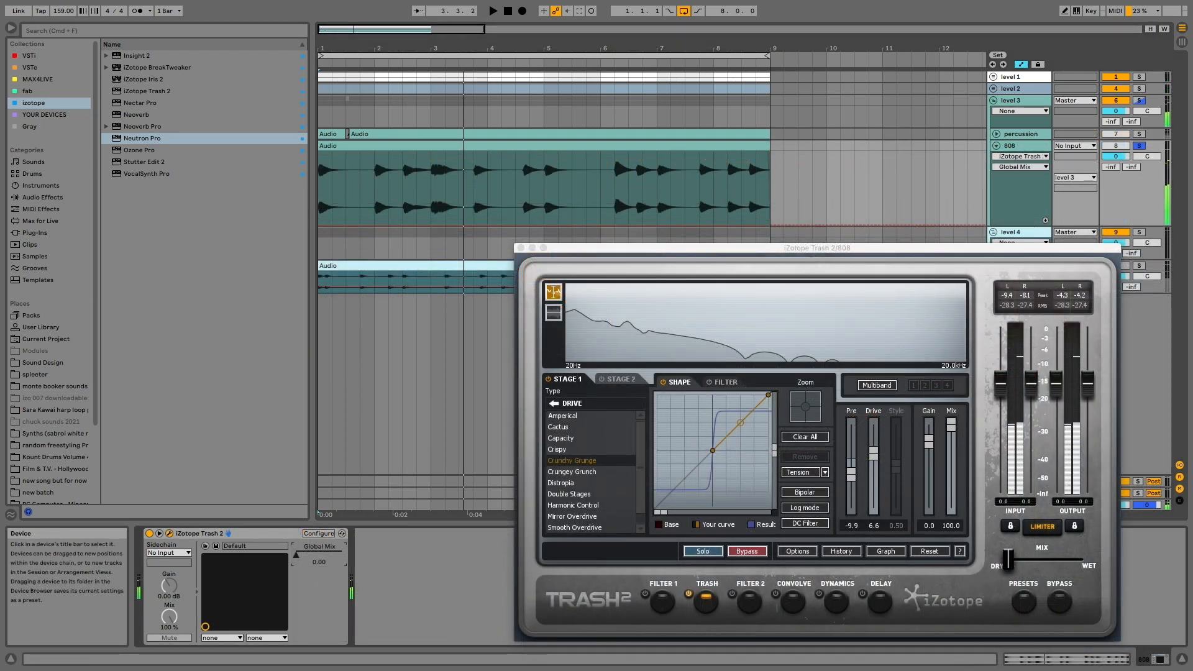
- Audition the 808's Trash 2 global mix at about 90, fully dry and about halfway
{"action": "key", "text": "space"}
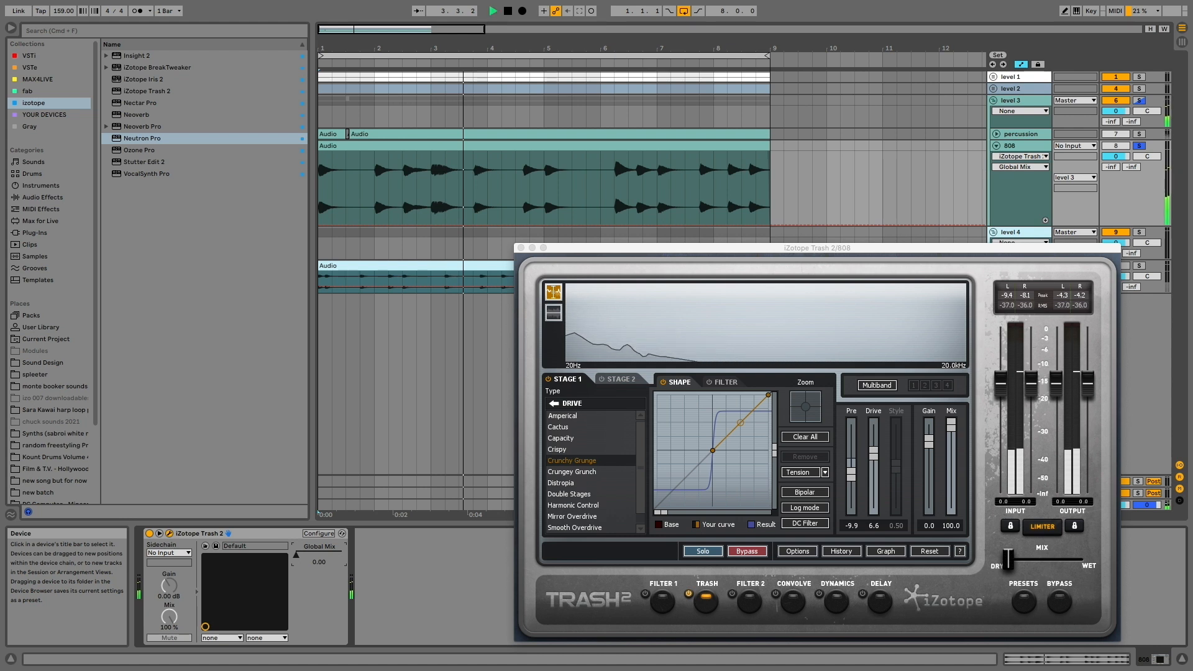
{"action": "left_click_drag", "start_coordinate": [1008, 559], "coordinate": [1071, 560]}
{"action": "key", "text": "space"}
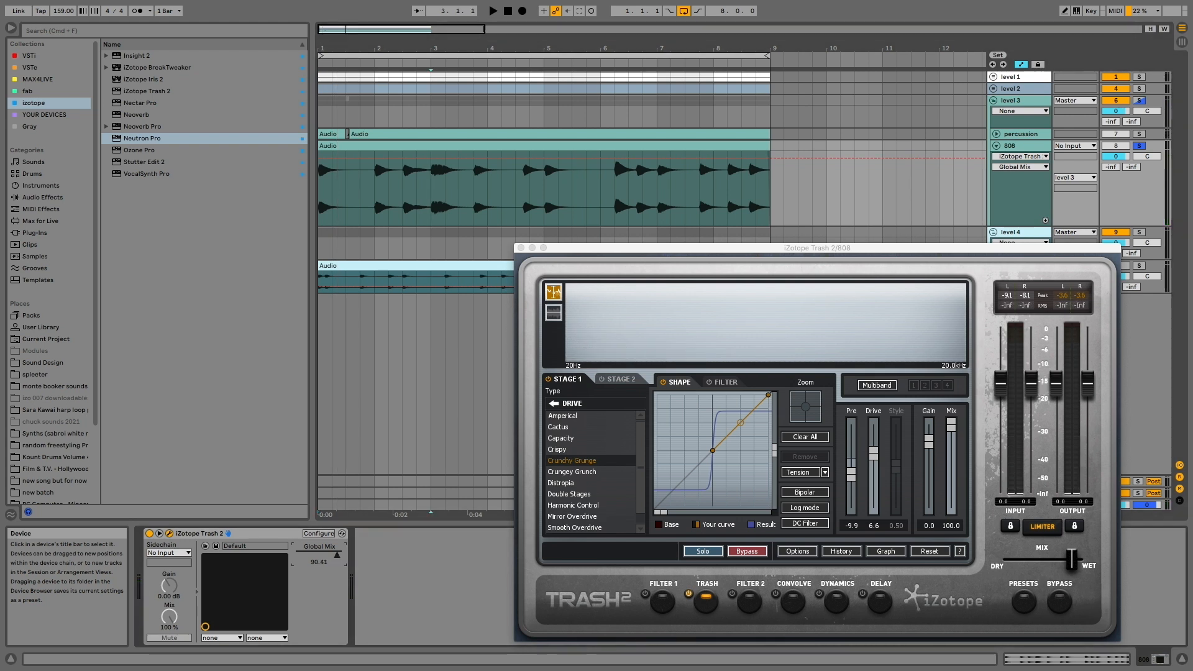
{"action": "key", "text": "space"}
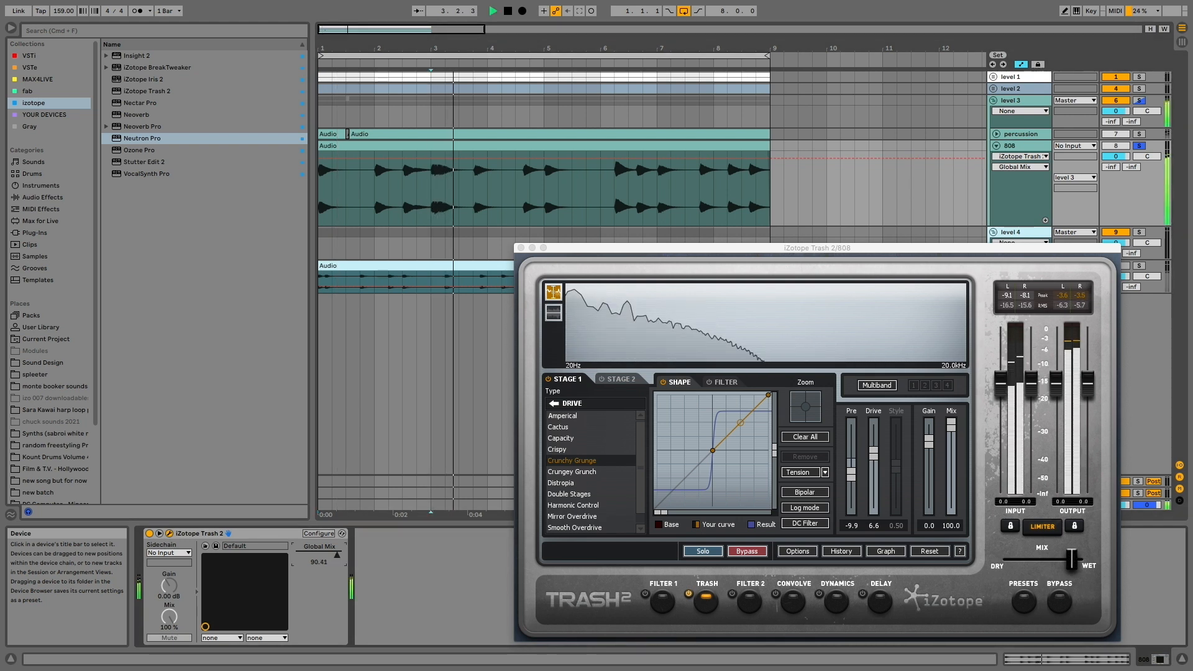
{"action": "key", "text": "space"}
{"action": "left_click_drag", "start_coordinate": [1072, 560], "coordinate": [1008, 559]}
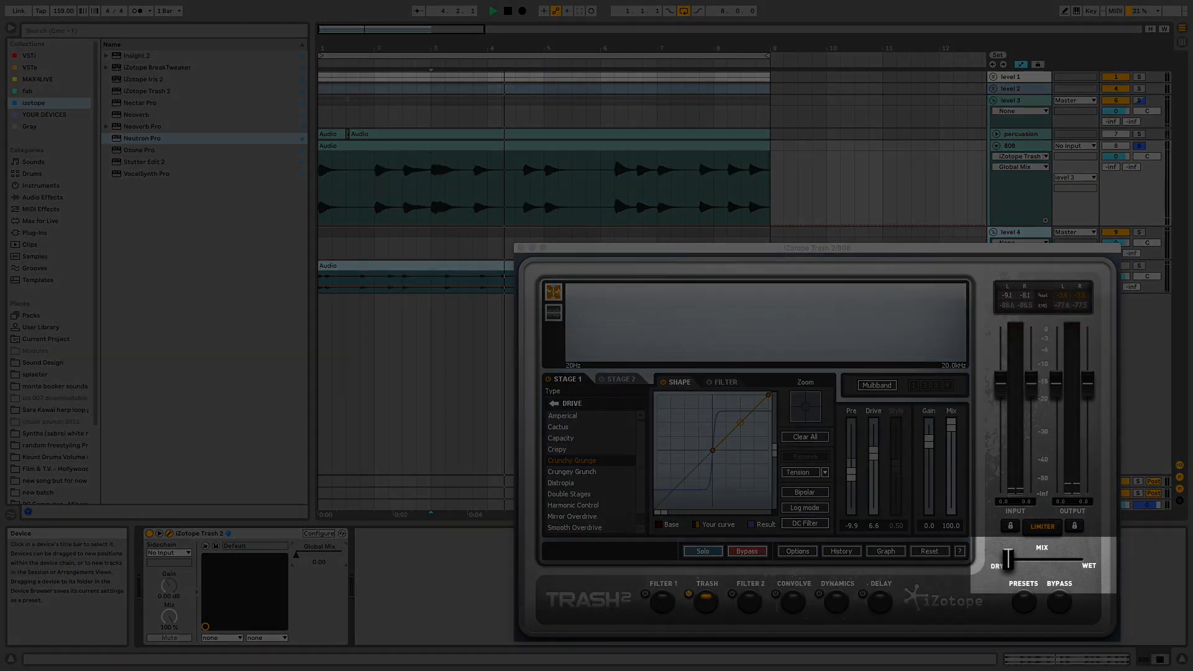
{"action": "key", "text": "space"}
{"action": "left_click_drag", "start_coordinate": [1007, 559], "coordinate": [1046, 559]}
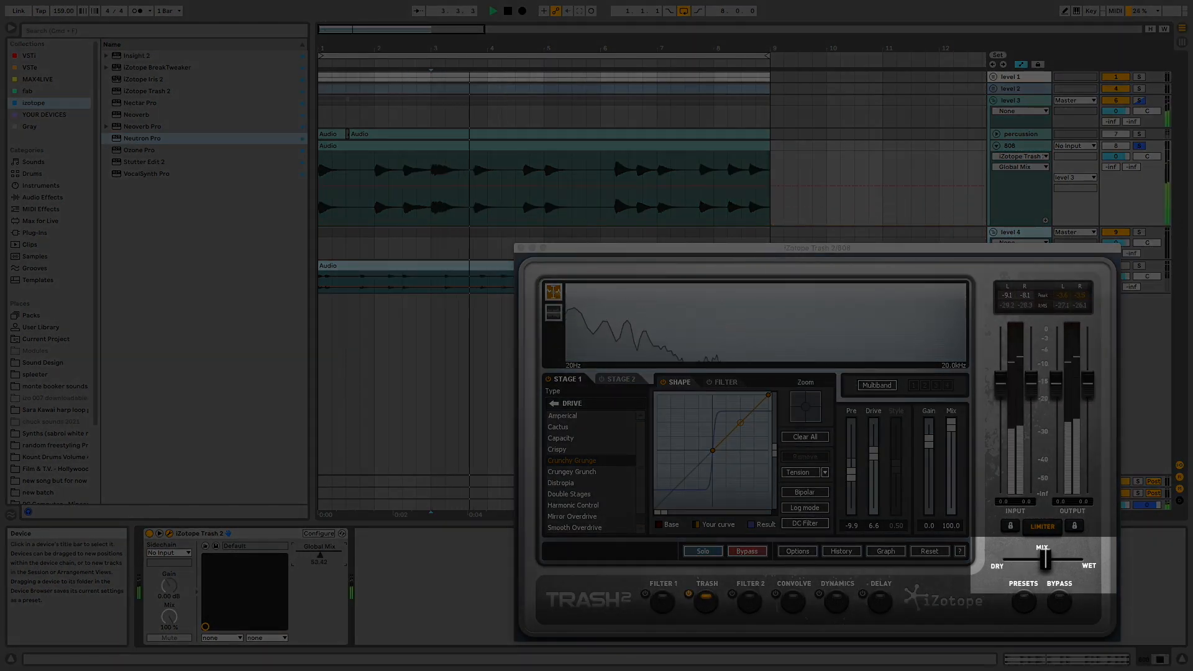
{"action": "key", "text": "space"}
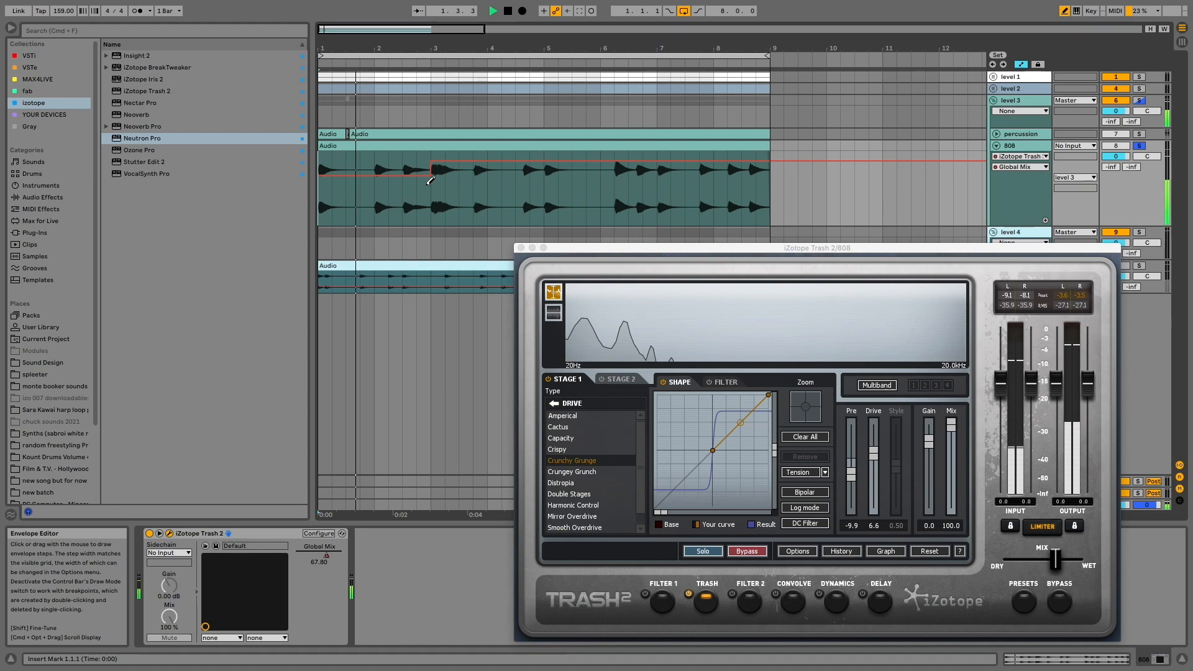
- Draw lowered Global Mix automation steps under the 808 hits in bars 3 and 4, then audition from 3.4.1
{"action": "left_click", "coordinate": [440, 195]}
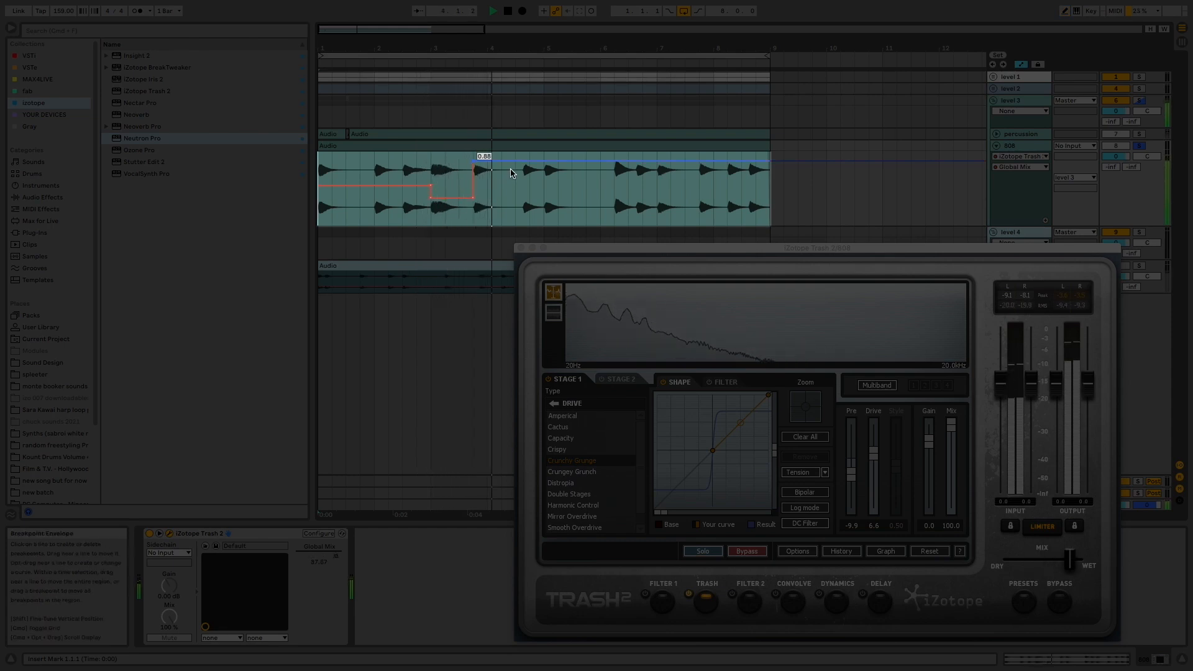
{"action": "left_click_drag", "start_coordinate": [521, 200], "coordinate": [545, 198]}
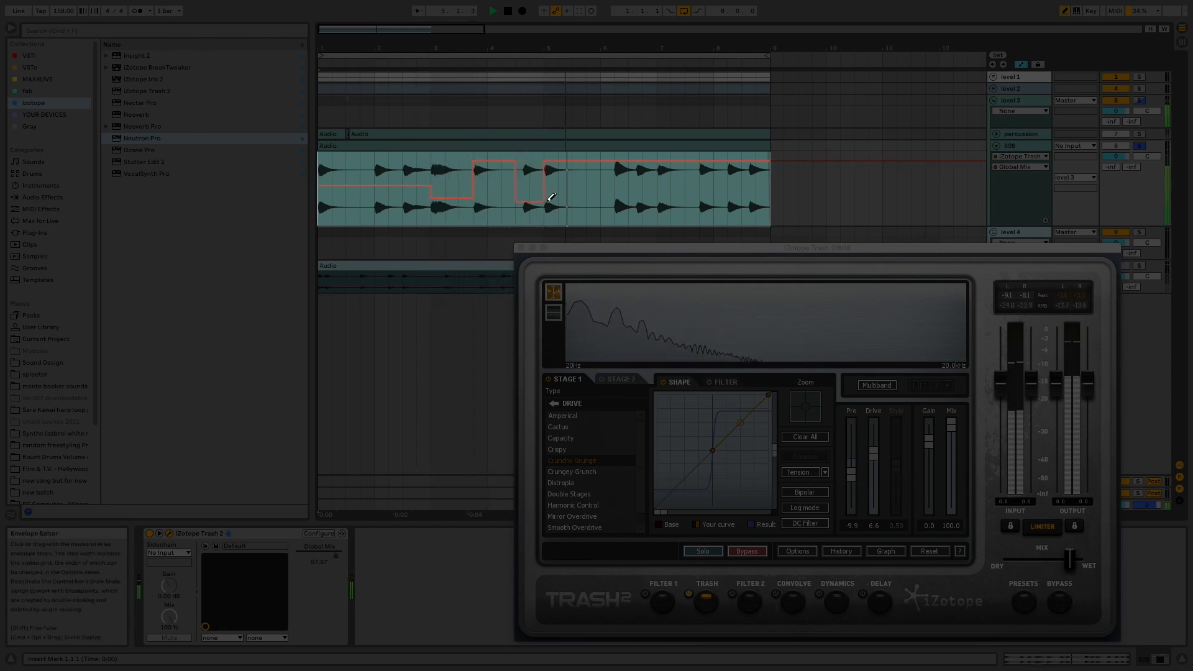
{"action": "key", "text": "b"}
{"action": "left_click", "coordinate": [501, 213]}
{"action": "key", "text": "space"}
{"action": "key", "text": "space"}
{"action": "left_click", "coordinate": [474, 214]}
{"action": "key", "text": "space"}
{"action": "key", "text": "space"}
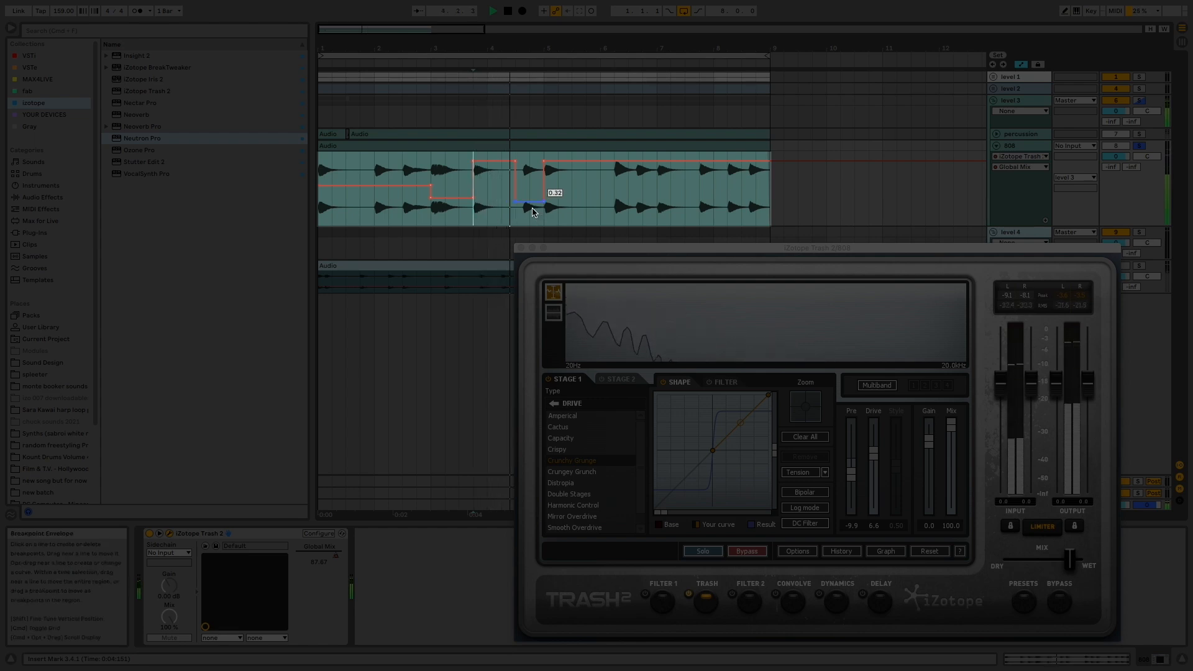
- Raise the 808's low Global Mix step in bar 4 and draw a medium-level step from there into bar 6
{"action": "key", "text": "space"}
{"action": "key", "text": "space"}
{"action": "mouse_move", "coordinate": [538, 202]}
{"action": "left_mouse_down"}
{"action": "mouse_move", "coordinate": [539, 188]}
{"action": "mouse_move", "coordinate": [603, 178]}
{"action": "left_mouse_up"}
{"action": "key", "text": "b"}
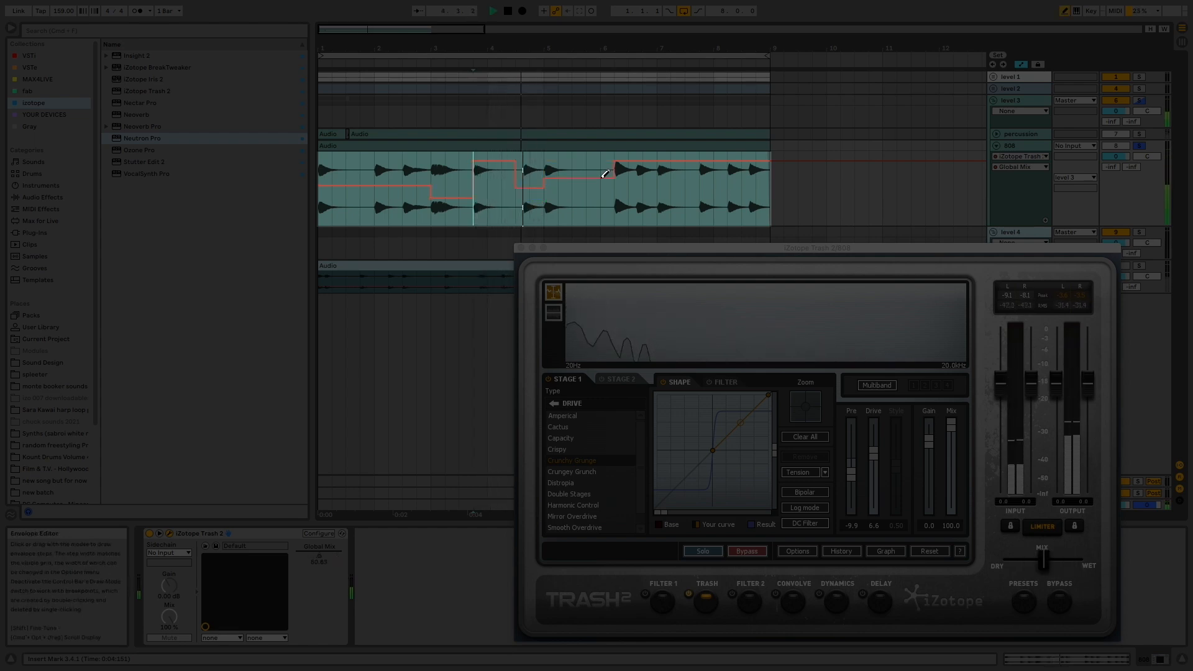
- Draw a low Global Mix automation step under the 808 hit in bar 6 and a lowered step from late bar 7 to the clip's end
{"action": "key", "text": "b"}
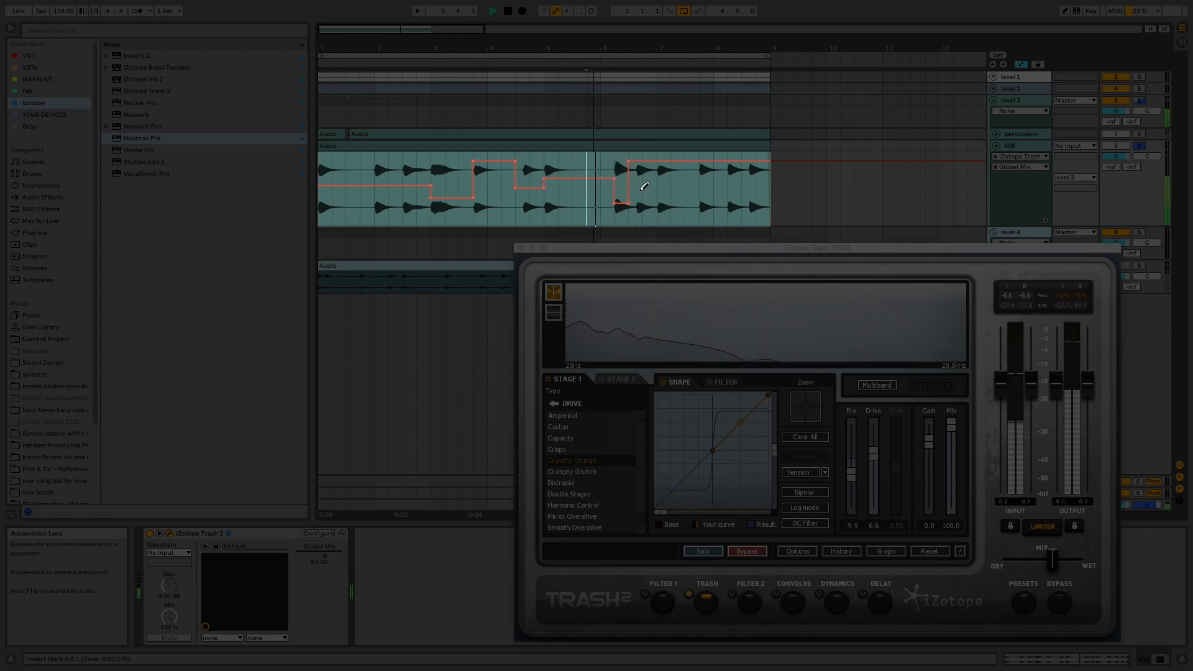
{"action": "key", "text": "b"}
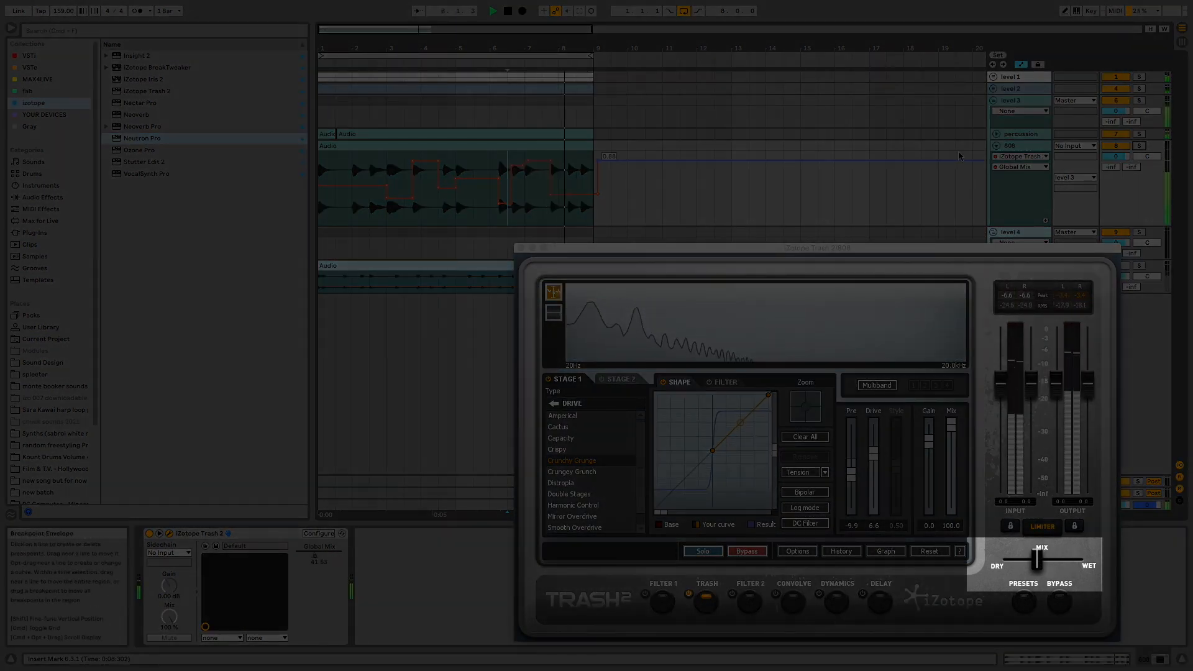
- Lower the percussion track's volume to -4.5 dB and unfold the level 2 group
{"action": "left_click", "coordinate": [997, 134]}
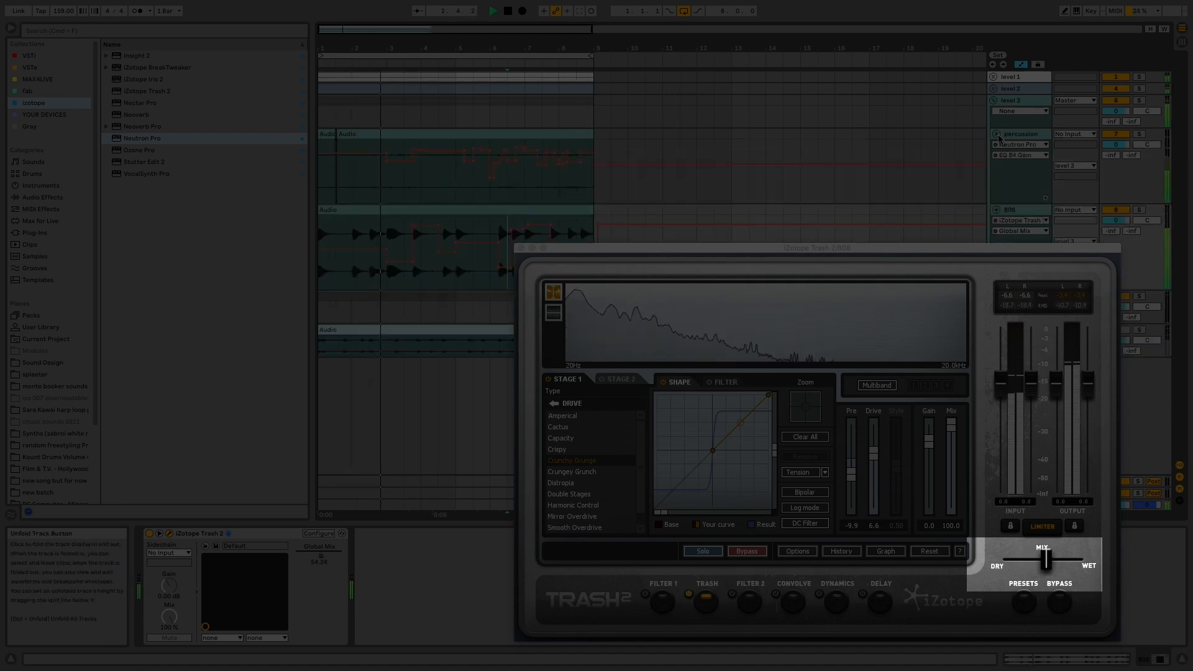
{"action": "left_click", "coordinate": [1021, 134]}
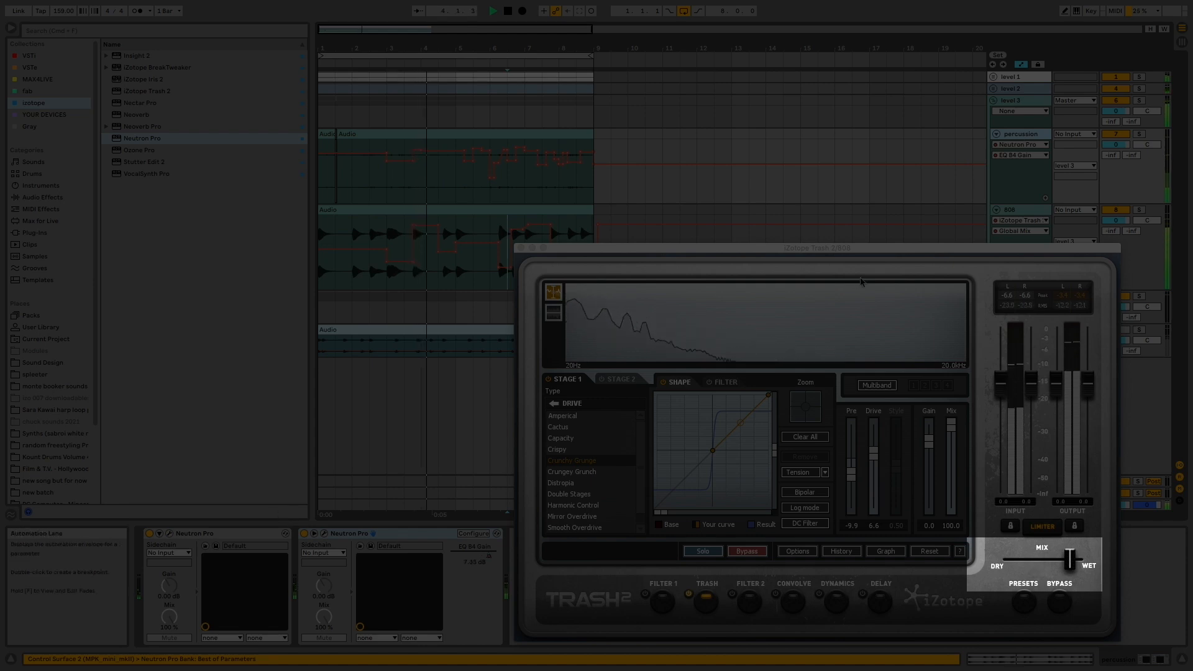
{"action": "left_click_drag", "start_coordinate": [1117, 145], "coordinate": [1121, 154]}
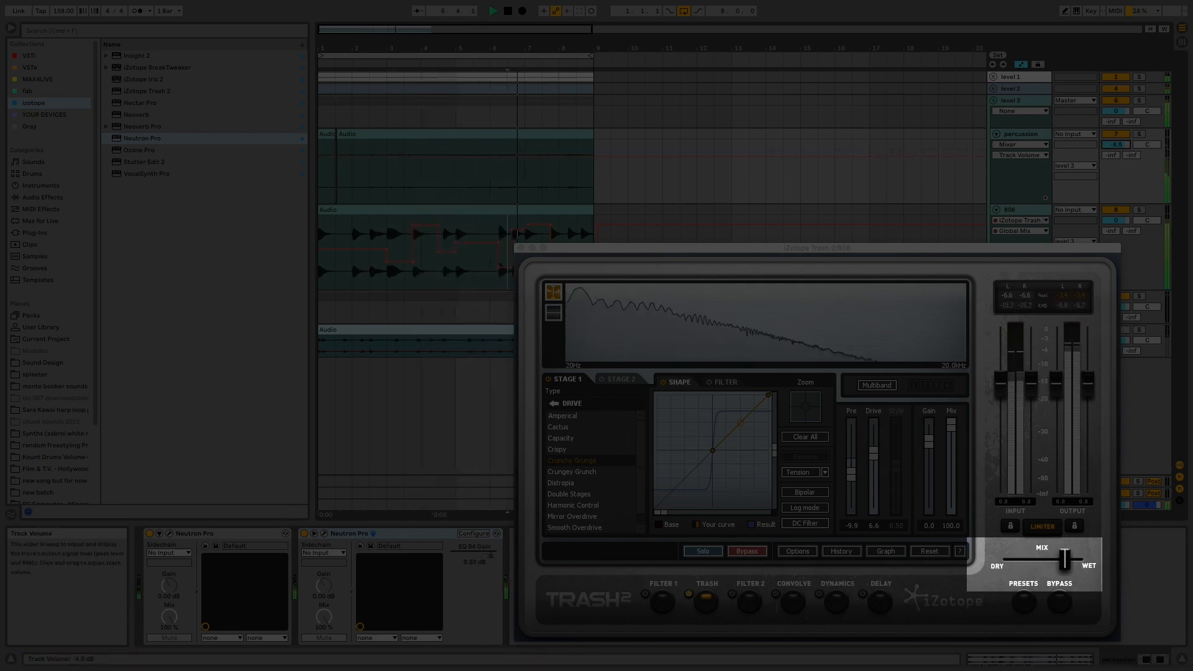
{"action": "left_click", "coordinate": [994, 89]}
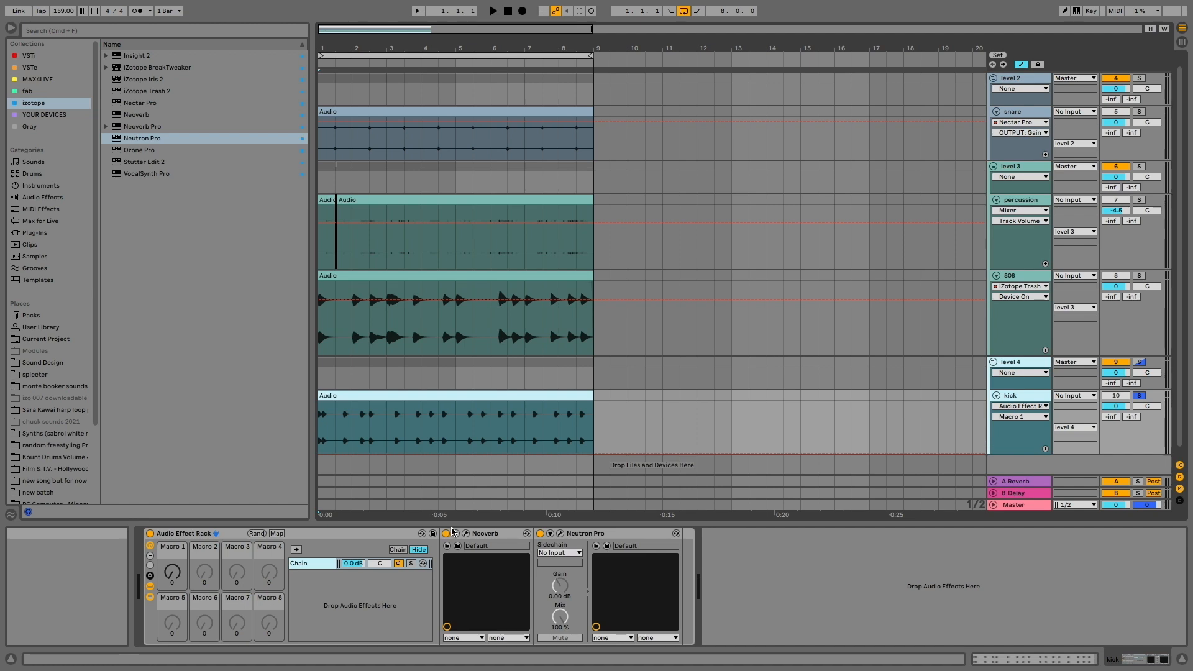
- Examine the kick rack's Neoverb and Neutron Pro settings in their plug-in windows and close both
{"action": "left_click", "coordinate": [466, 534]}
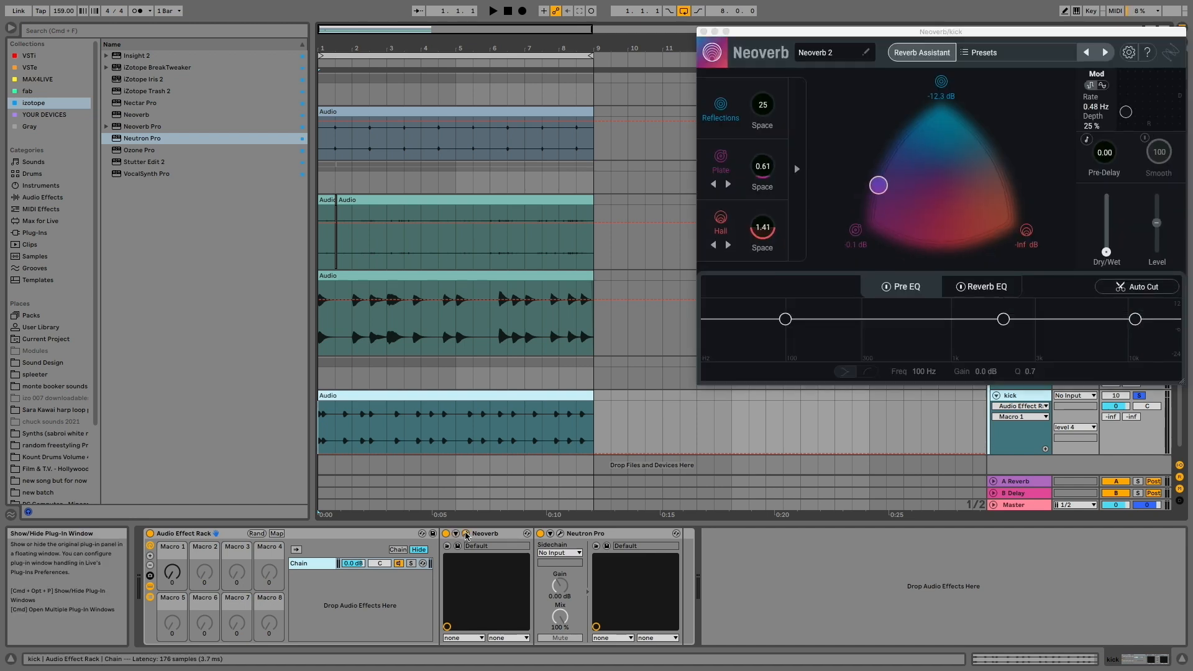
{"action": "left_click", "coordinate": [562, 538]}
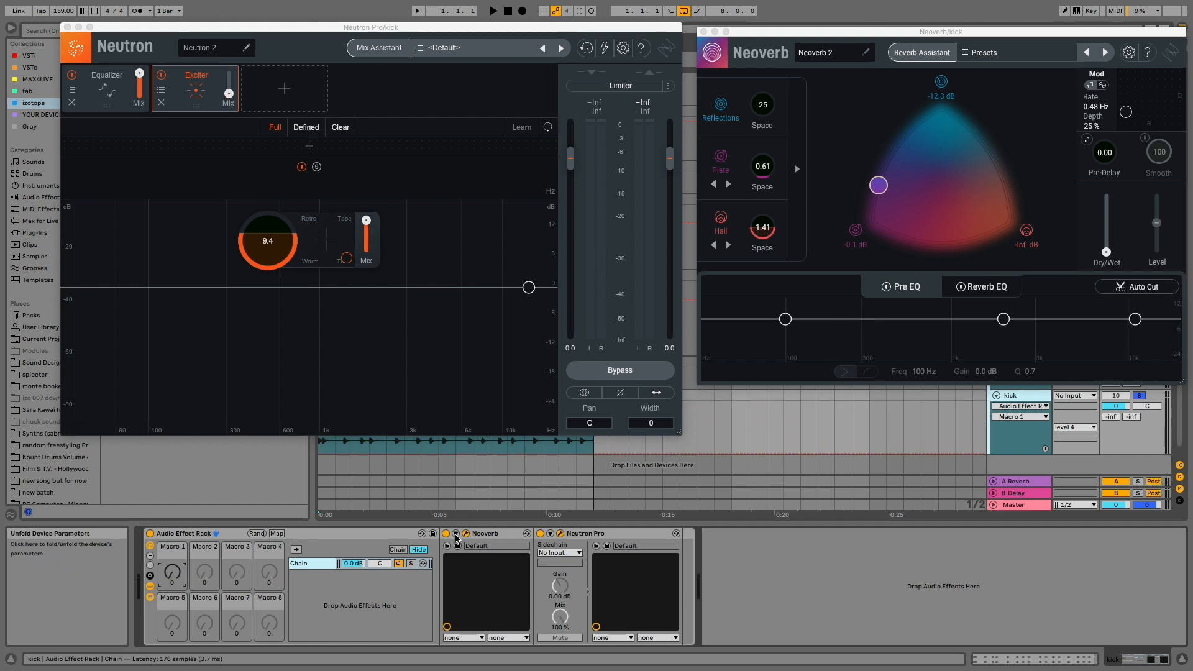
{"action": "left_click", "coordinate": [466, 535]}
{"action": "left_click", "coordinate": [561, 534]}
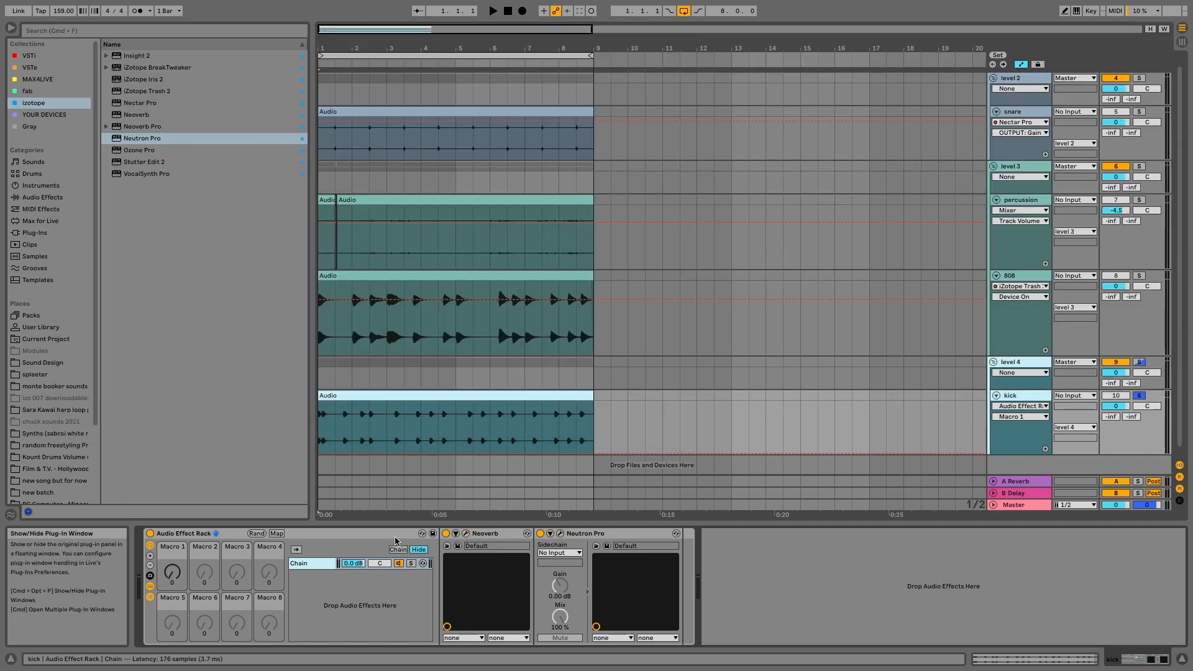
- Review the kick rack's Macro 1 mappings to Neoverb Dry/Wet and Neutron Pro EXC Global Mix, and audition the kick
{"action": "left_click", "coordinate": [276, 534]}
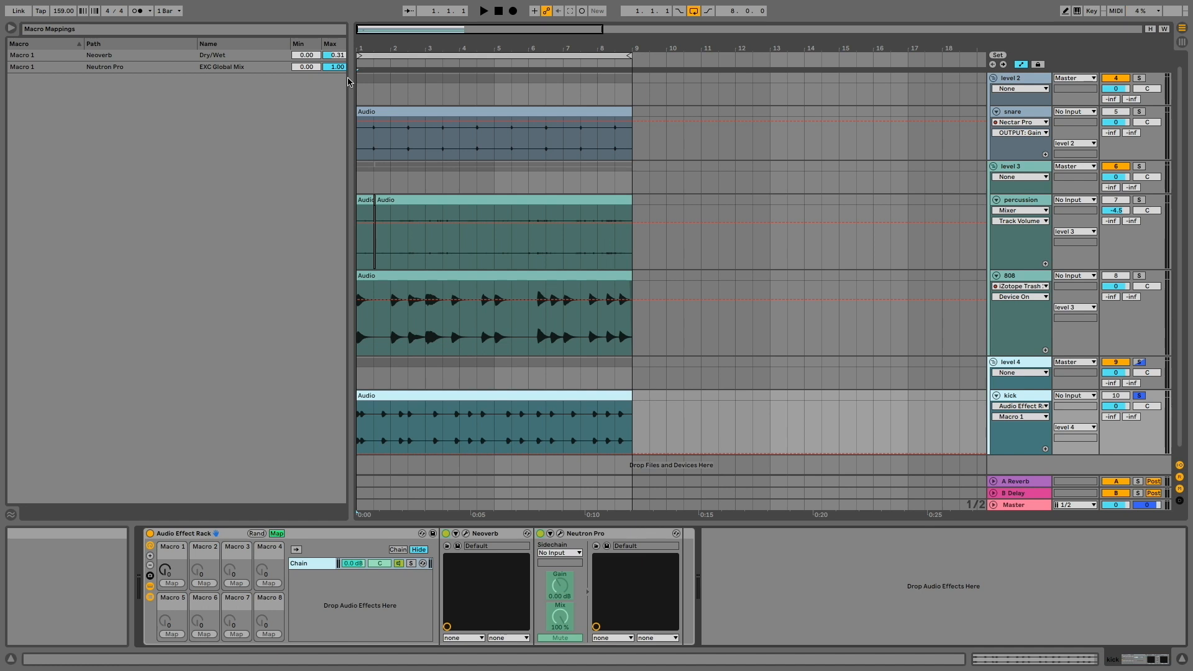
{"action": "left_click_drag", "start_coordinate": [350, 81], "coordinate": [386, 81]}
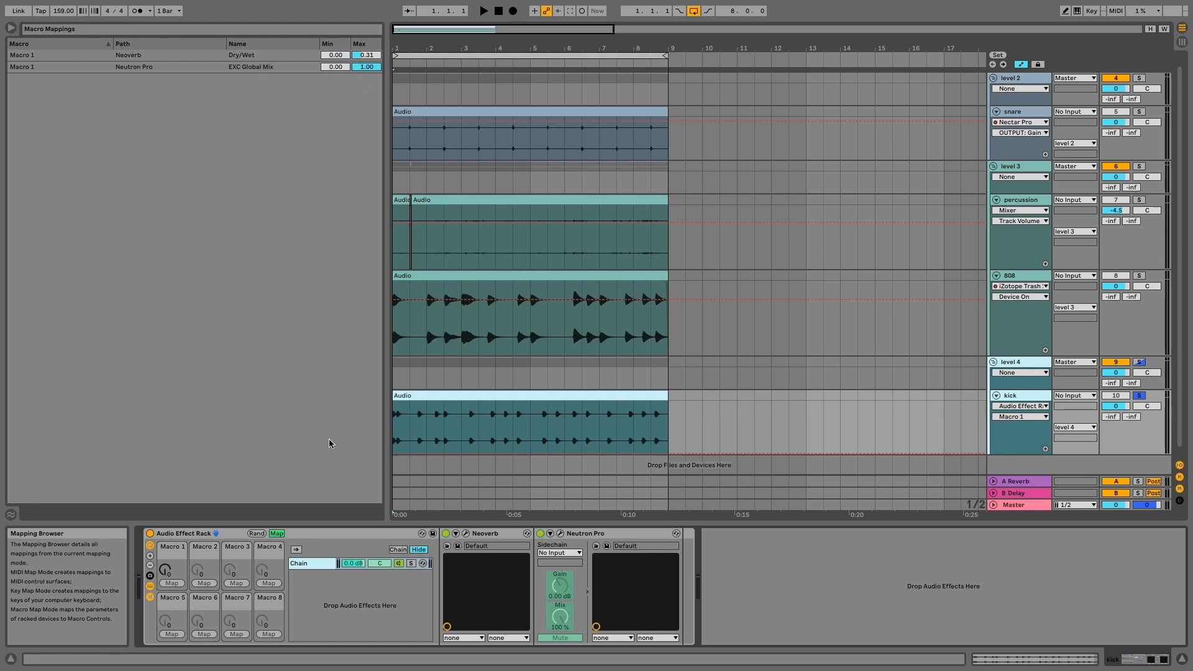
{"action": "left_click", "coordinate": [278, 535]}
{"action": "key", "text": "space"}
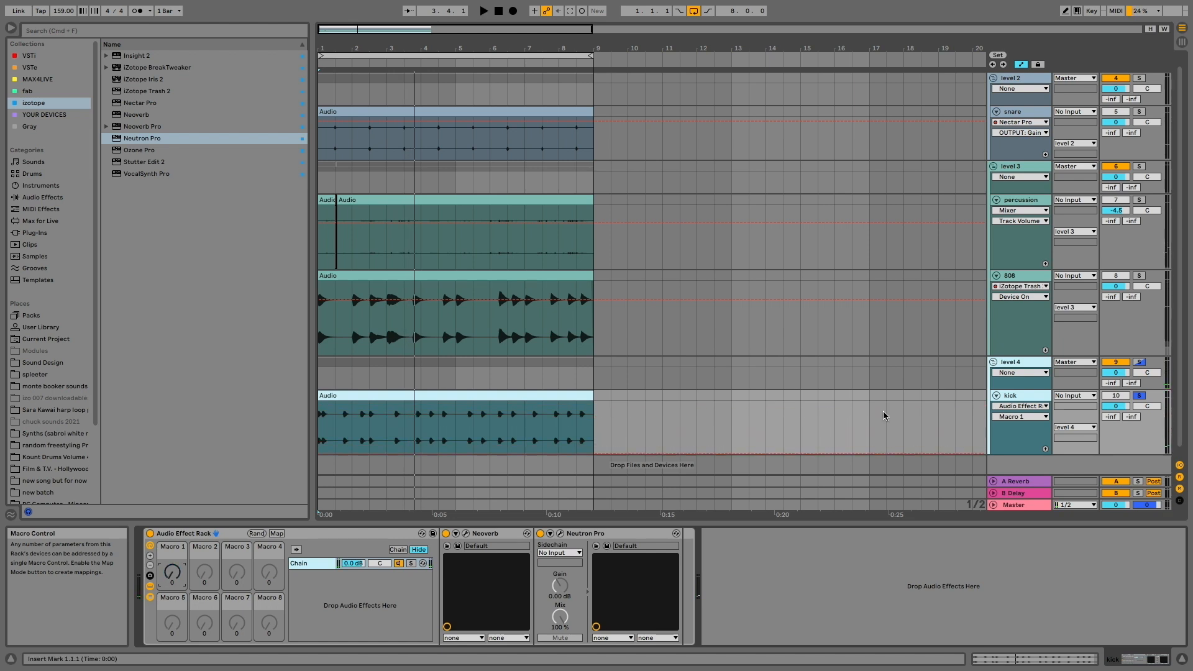
- Unsolo the kick, record varying Macro 1 automation across its eight-bar clip and play it back
{"action": "left_click", "coordinate": [1140, 396]}
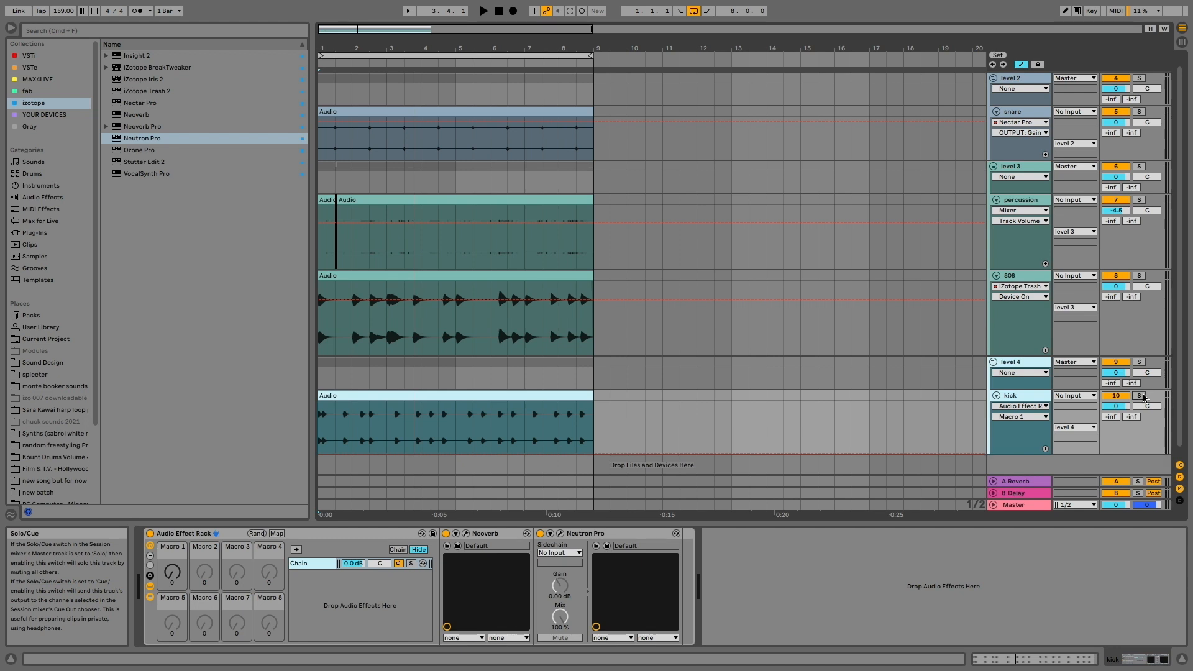
{"action": "left_click", "coordinate": [541, 398]}
{"action": "left_click", "coordinate": [513, 11]}
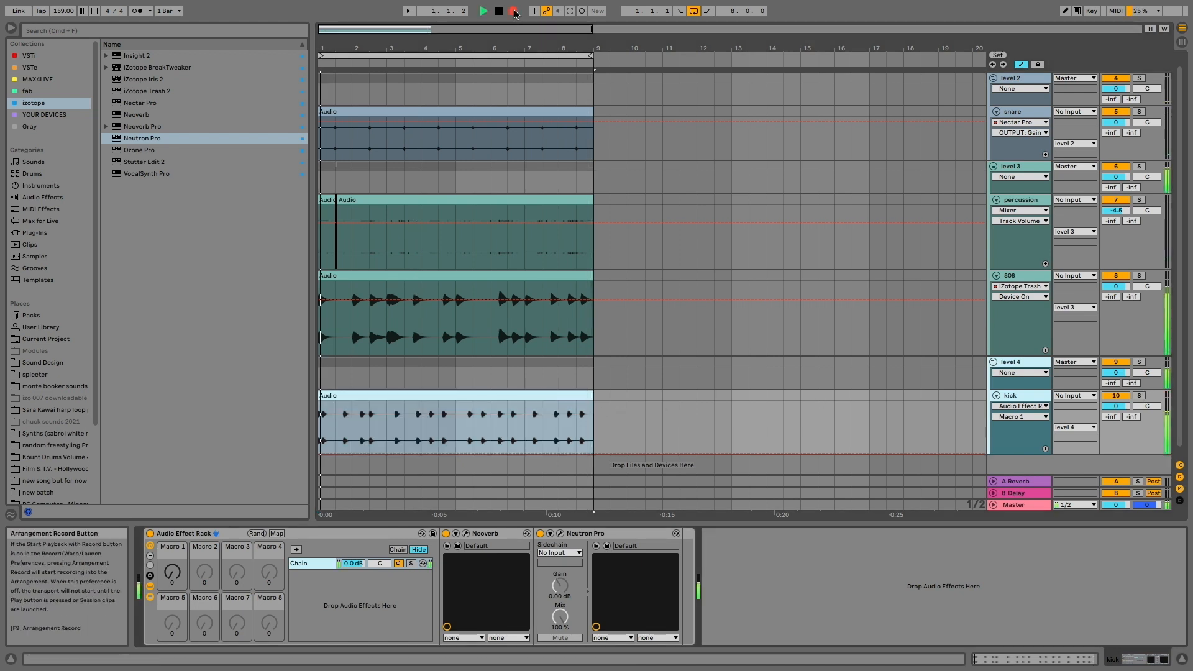
{"action": "mouse_move", "coordinate": [171, 562]}
{"action": "left_mouse_down"}
{"action": "mouse_move", "coordinate": [171, 540]}
{"action": "mouse_move", "coordinate": [171, 572]}
{"action": "mouse_move", "coordinate": [171, 532]}
{"action": "mouse_move", "coordinate": [172, 570]}
{"action": "left_mouse_up"}
{"action": "key", "text": "space"}
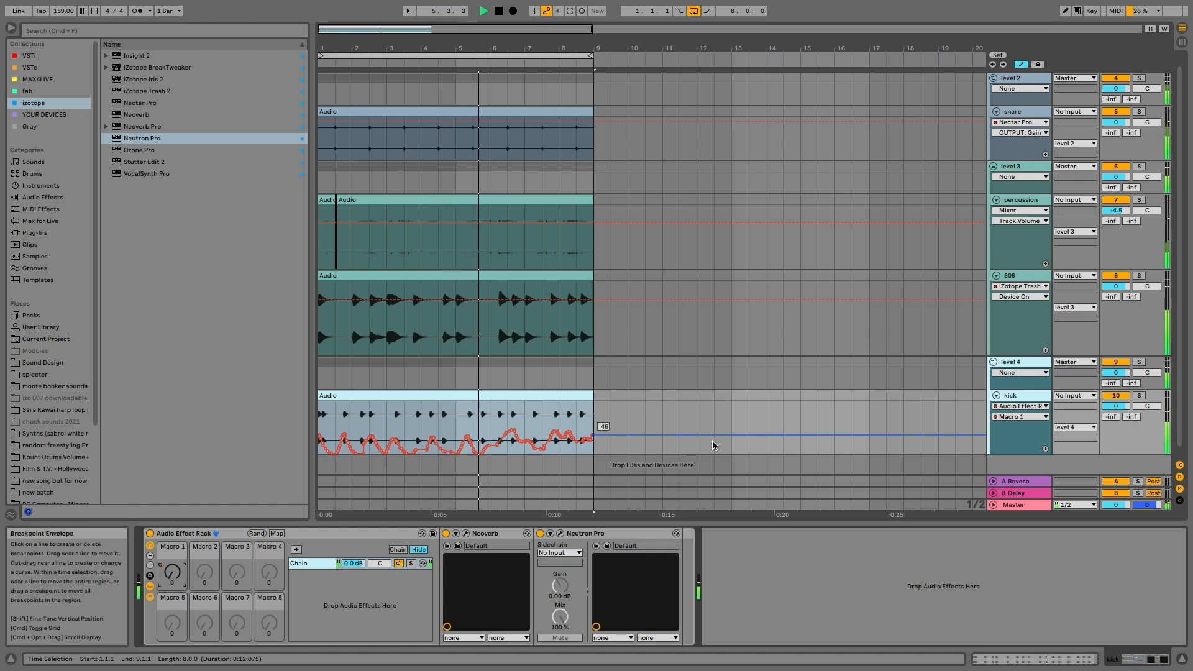
{"action": "left_click", "coordinate": [1139, 395]}
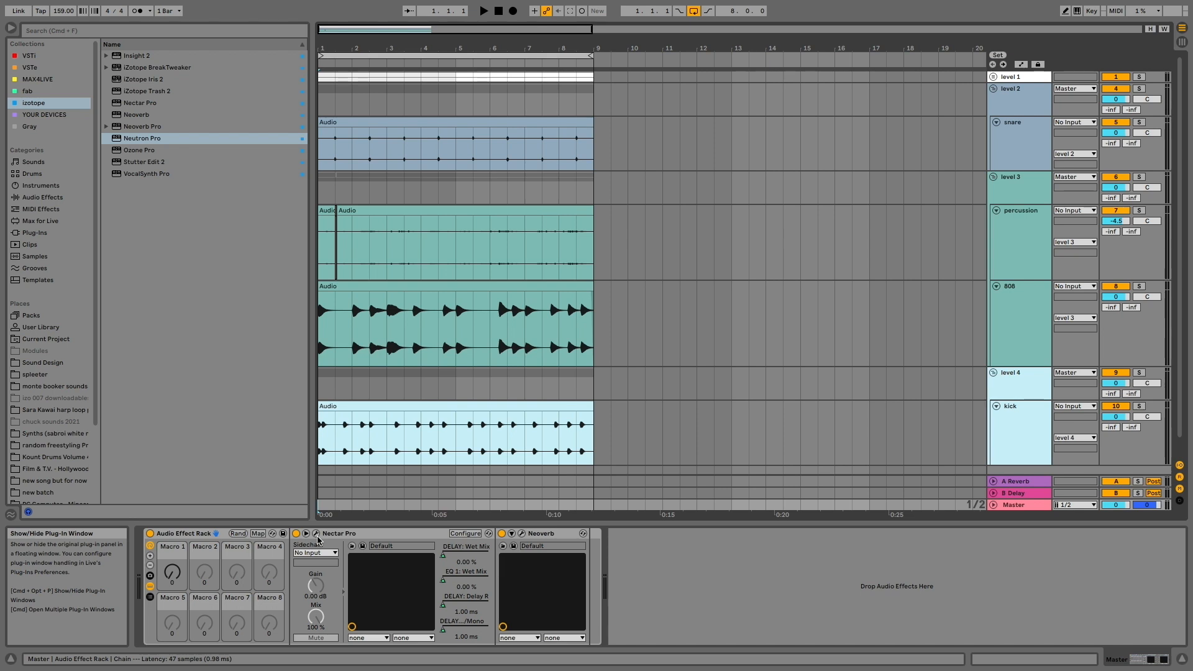
- Open the master rack's Nectar Pro and Neoverb windows and audition Macro 1 raised and back at 0 while viewing the Delay and EQ 1 modules
{"action": "left_click", "coordinate": [316, 535]}
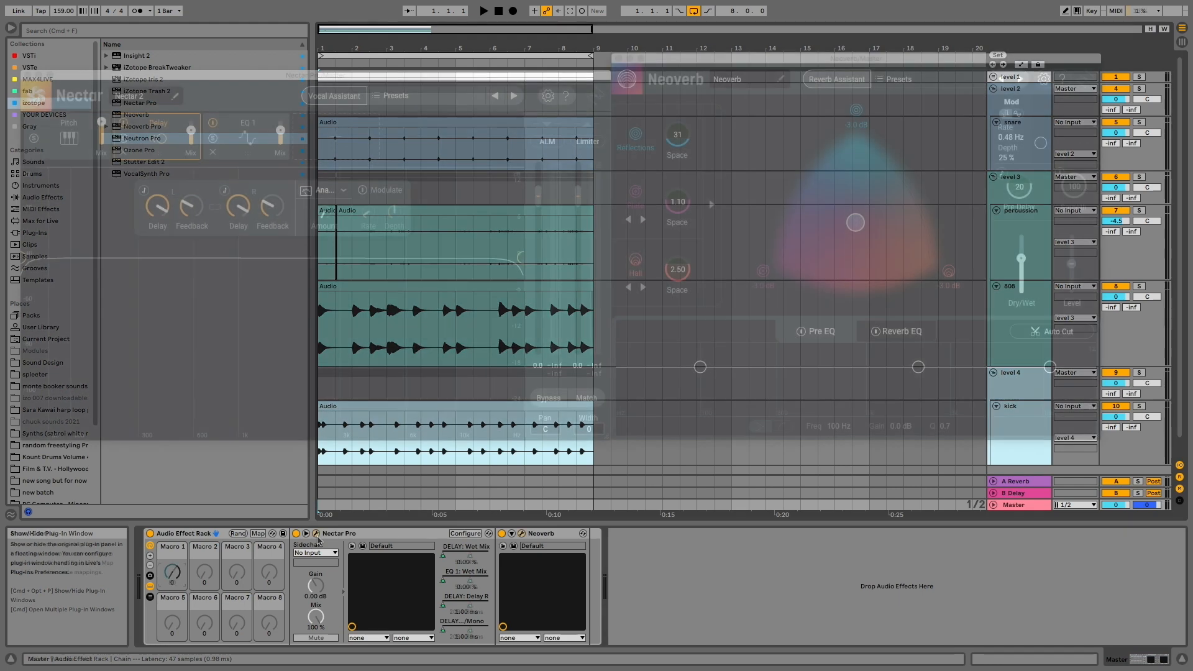
{"action": "left_click_drag", "start_coordinate": [172, 572], "coordinate": [172, 540]}
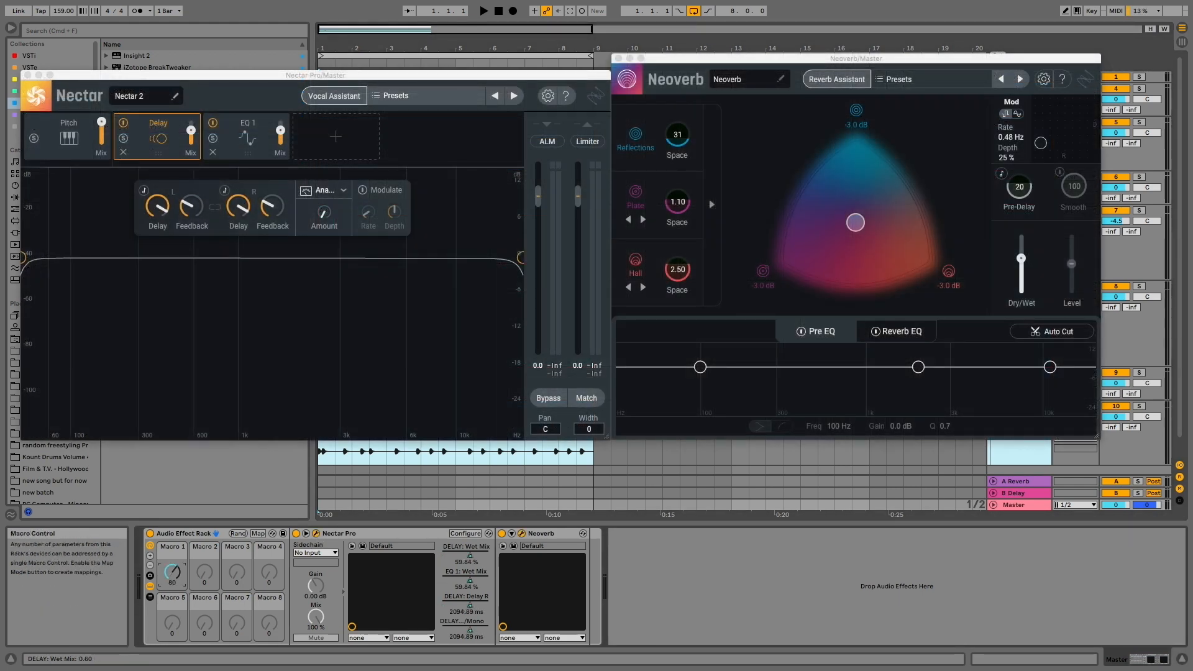
{"action": "left_click_drag", "start_coordinate": [172, 573], "coordinate": [172, 612]}
{"action": "left_click", "coordinate": [264, 153]}
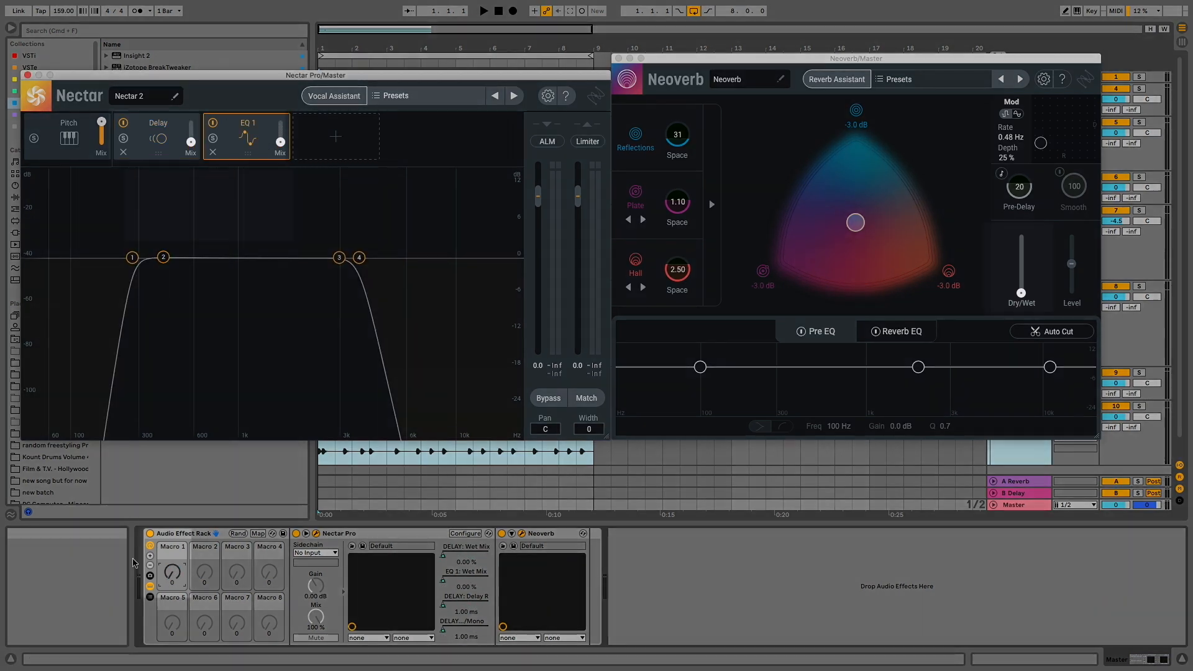
{"action": "key", "text": "space"}
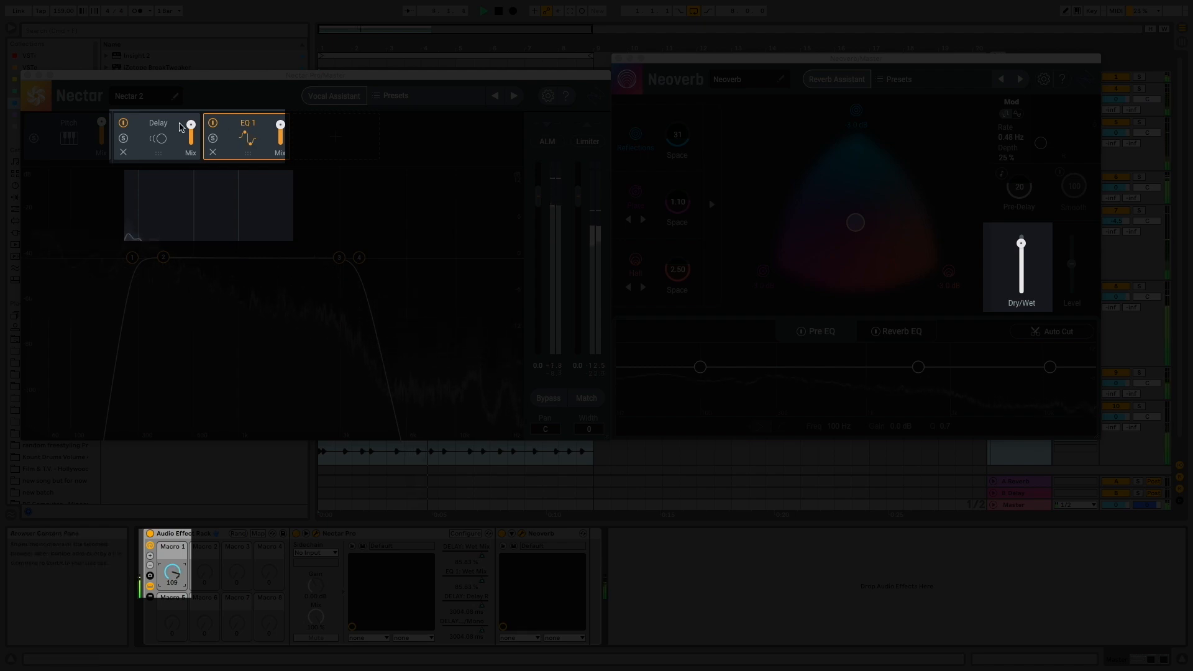
{"action": "left_click", "coordinate": [181, 128]}
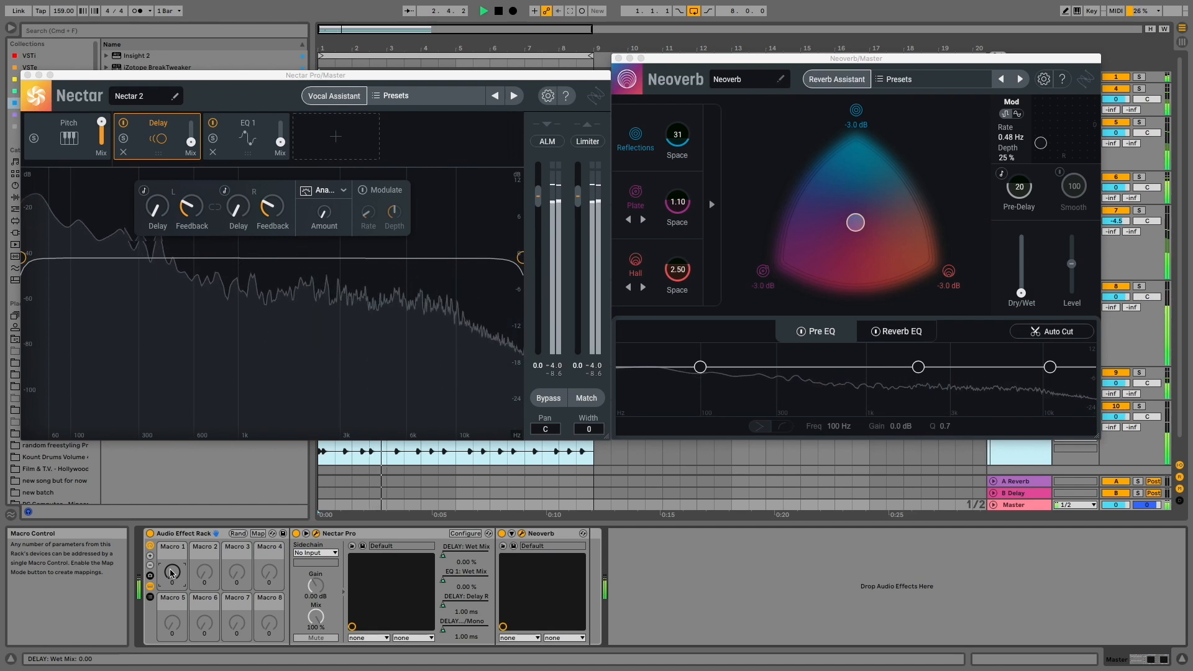
- Show the Macro 1 automation lane on the master track and close the Nectar Pro and Neoverb windows
{"action": "right_click", "coordinate": [172, 572]}
{"action": "left_click", "coordinate": [207, 357]}
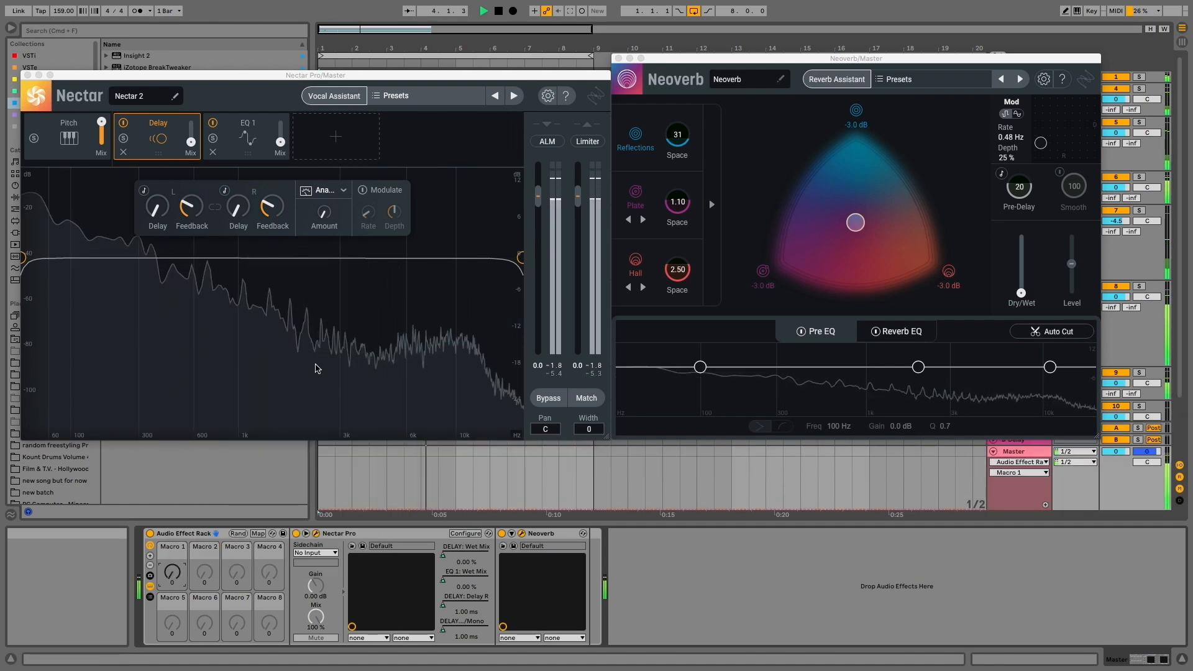
{"action": "left_click_drag", "start_coordinate": [152, 75], "coordinate": [258, 79]}
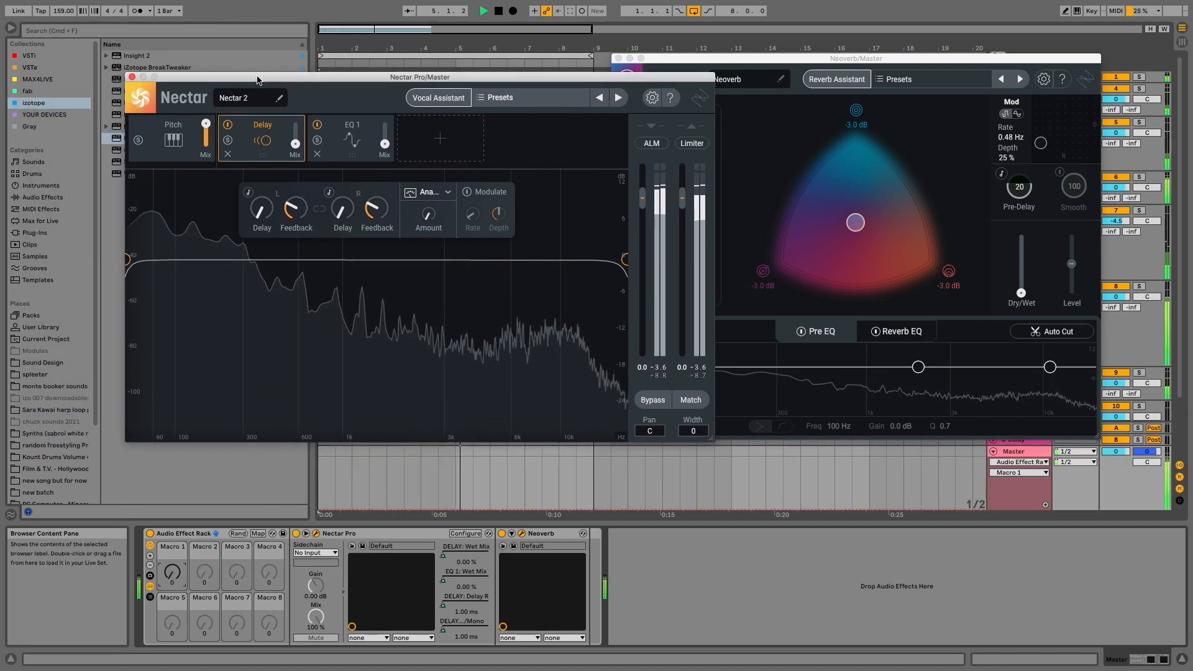
{"action": "left_click", "coordinate": [133, 78]}
{"action": "left_click", "coordinate": [619, 58]}
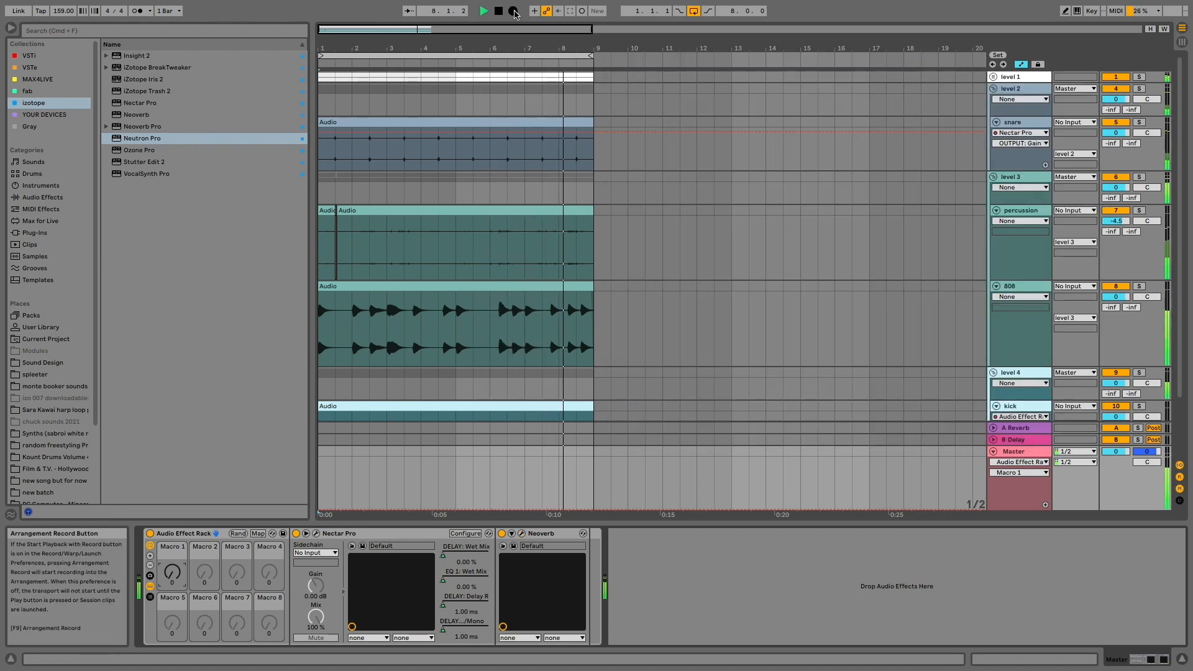
- Record Macro 1 automation on the master with a flat raise around bars 2 to 3 and a higher peak around bars 5 to 6
{"action": "left_click", "coordinate": [172, 576]}
{"action": "mouse_move", "coordinate": [172, 573]}
{"action": "left_mouse_down"}
{"action": "mouse_move", "coordinate": [172, 549]}
{"action": "mouse_move", "coordinate": [172, 574]}
{"action": "left_mouse_up"}
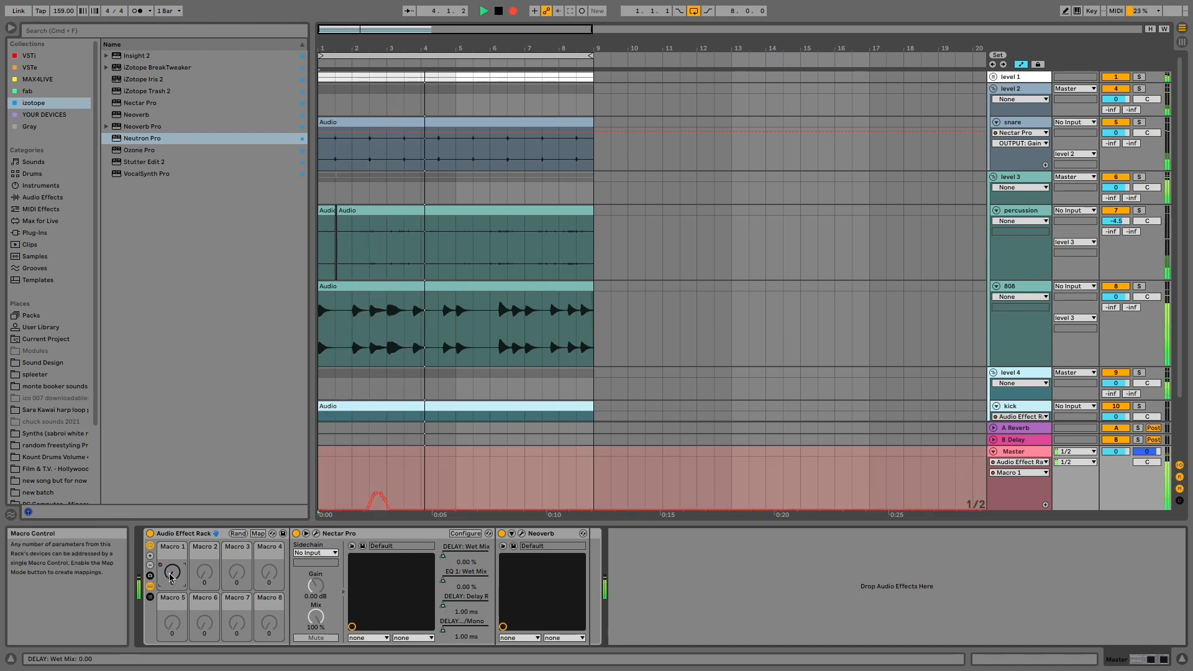
{"action": "mouse_move", "coordinate": [172, 574]}
{"action": "left_mouse_down"}
{"action": "mouse_move", "coordinate": [172, 547]}
{"action": "mouse_move", "coordinate": [171, 578]}
{"action": "left_mouse_up"}
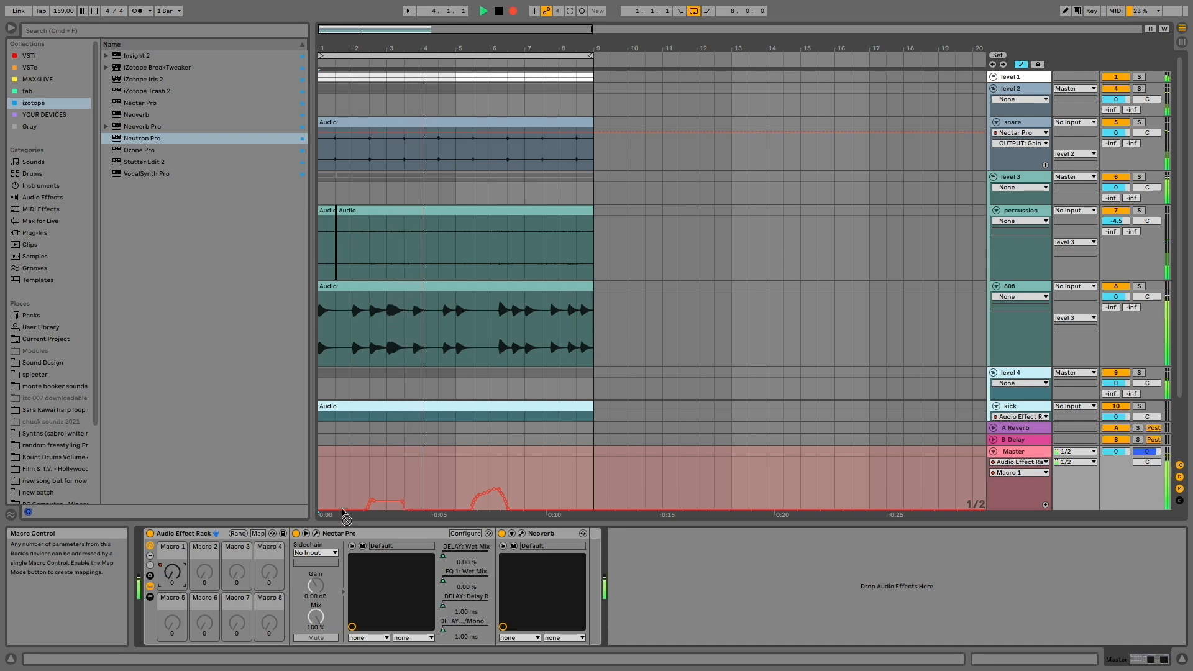
{"action": "key", "text": "space"}
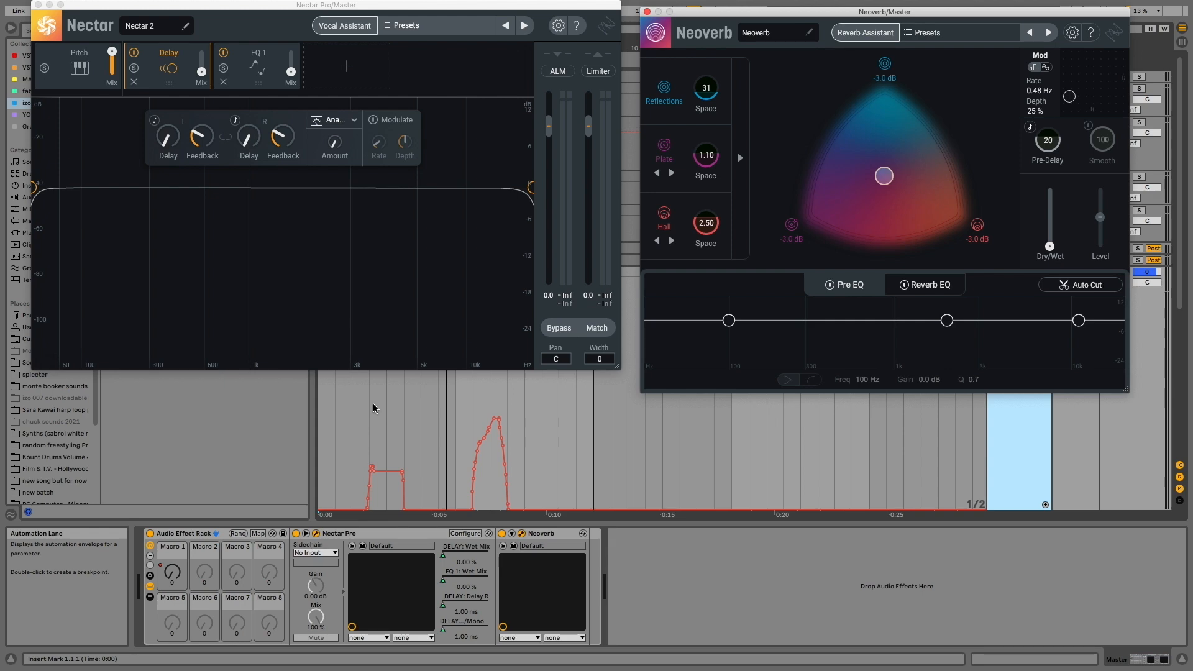
- Play the beat from 1.1.1 with the Nectar Pro and Neoverb windows open to audition the master's Macro 1 automation
{"action": "left_click", "coordinate": [321, 437]}
{"action": "key", "text": "space"}
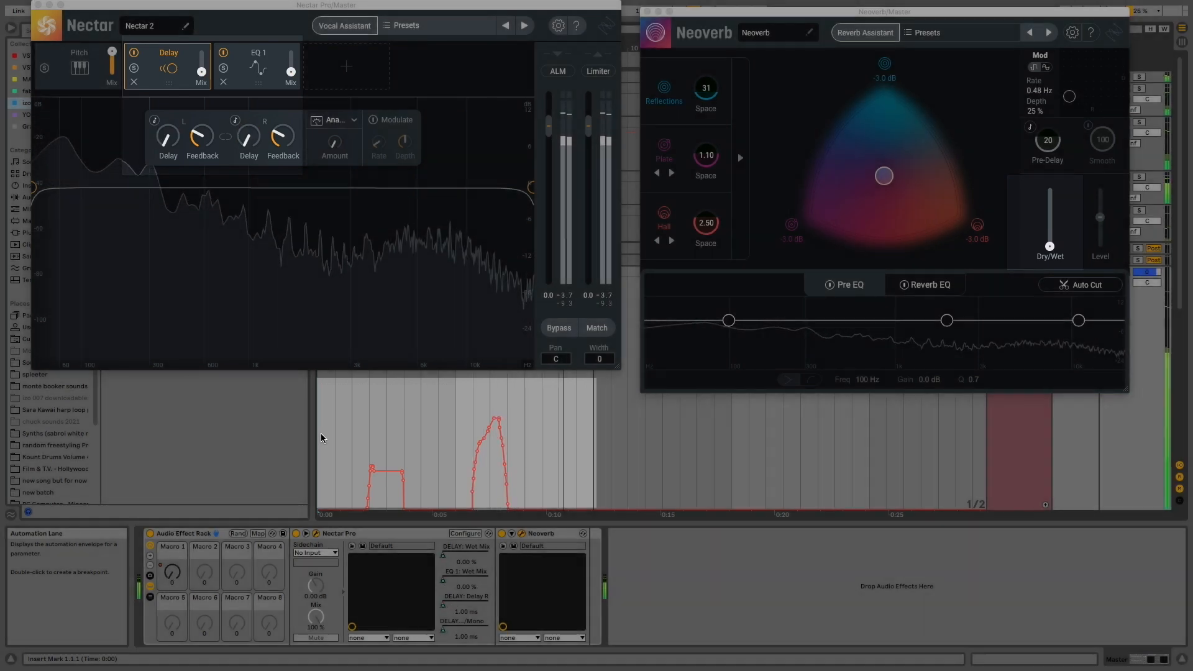
{"action": "key", "text": "space"}
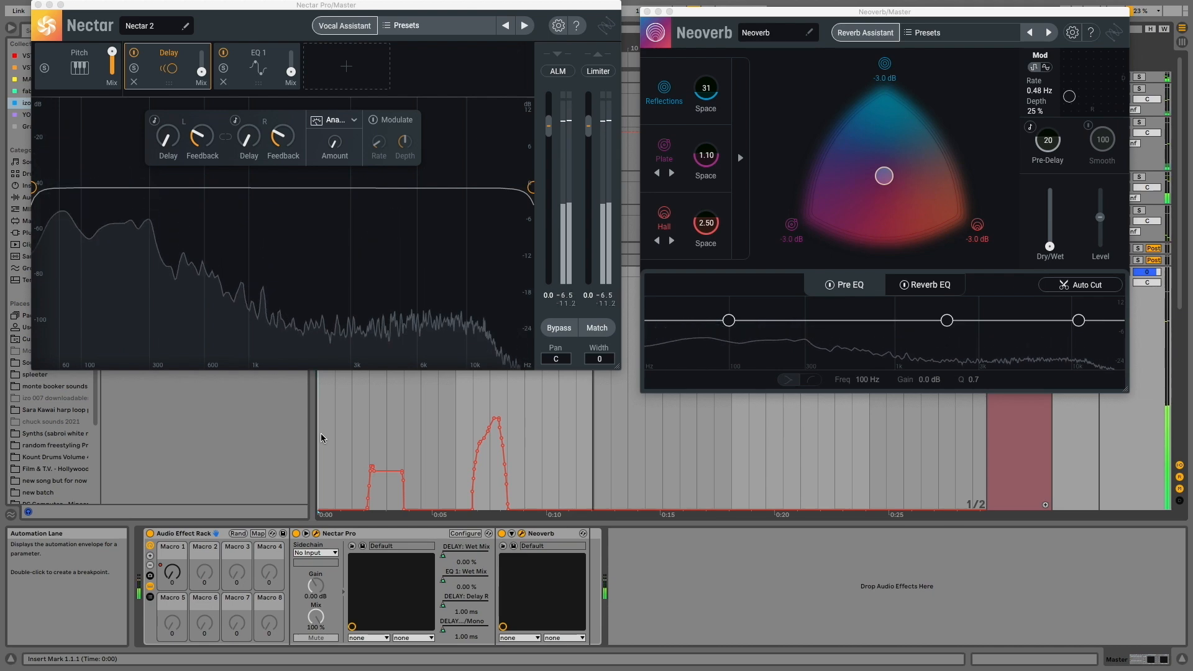
- Close the master's Nectar Pro and Neoverb windows and hide the browser
{"action": "left_click", "coordinate": [38, 5]}
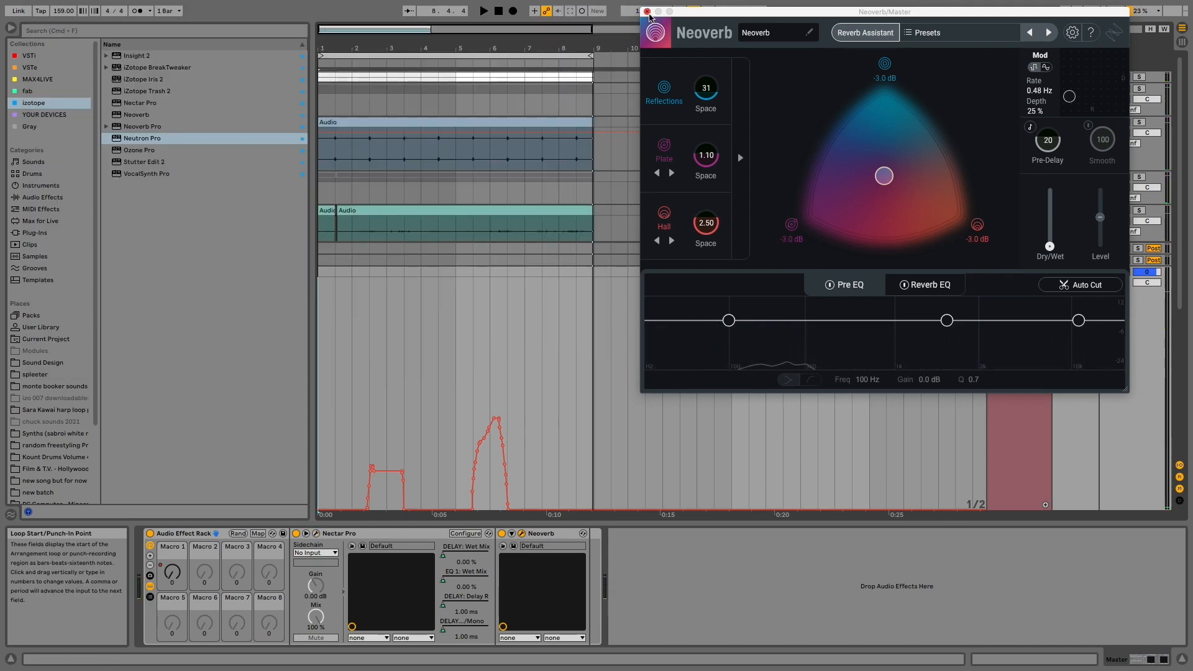
{"action": "left_click", "coordinate": [647, 12]}
{"action": "left_click", "coordinate": [11, 28]}
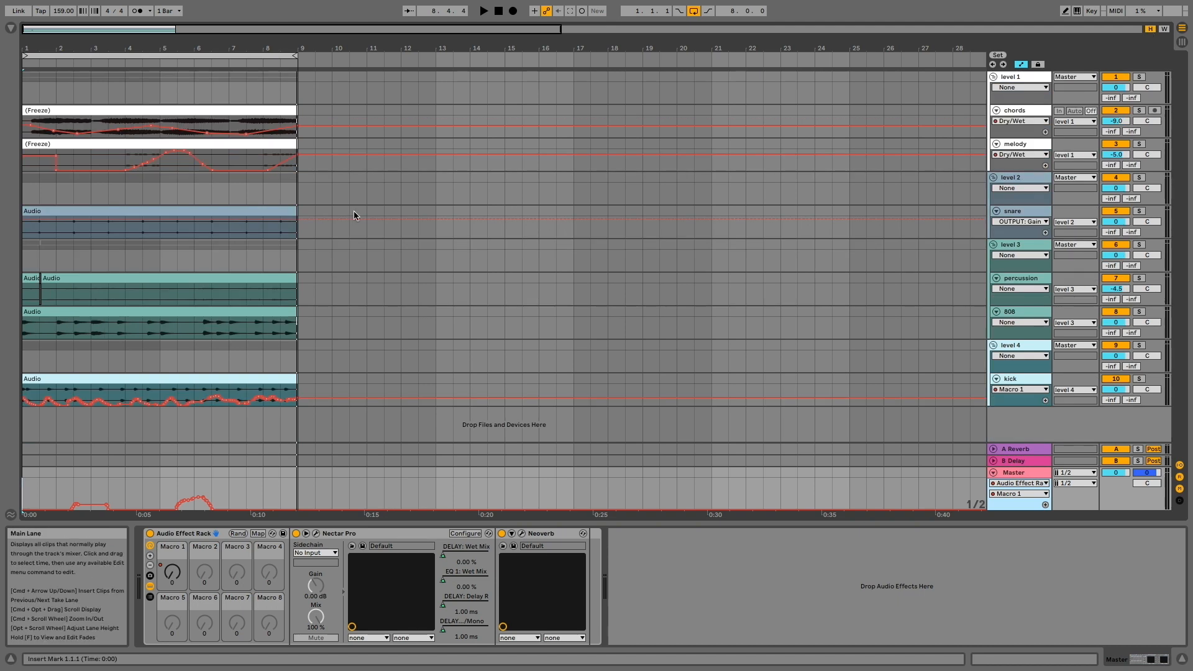
- Show the automation lanes for the snare's DELAY: Wet Mix, the percussion's EQ B4 Gain and the 808's Global Mix
{"action": "left_click", "coordinate": [193, 224]}
{"action": "left_click", "coordinate": [188, 289]}
{"action": "left_click", "coordinate": [321, 552]}
{"action": "left_click", "coordinate": [186, 326]}
{"action": "left_click", "coordinate": [323, 553]}
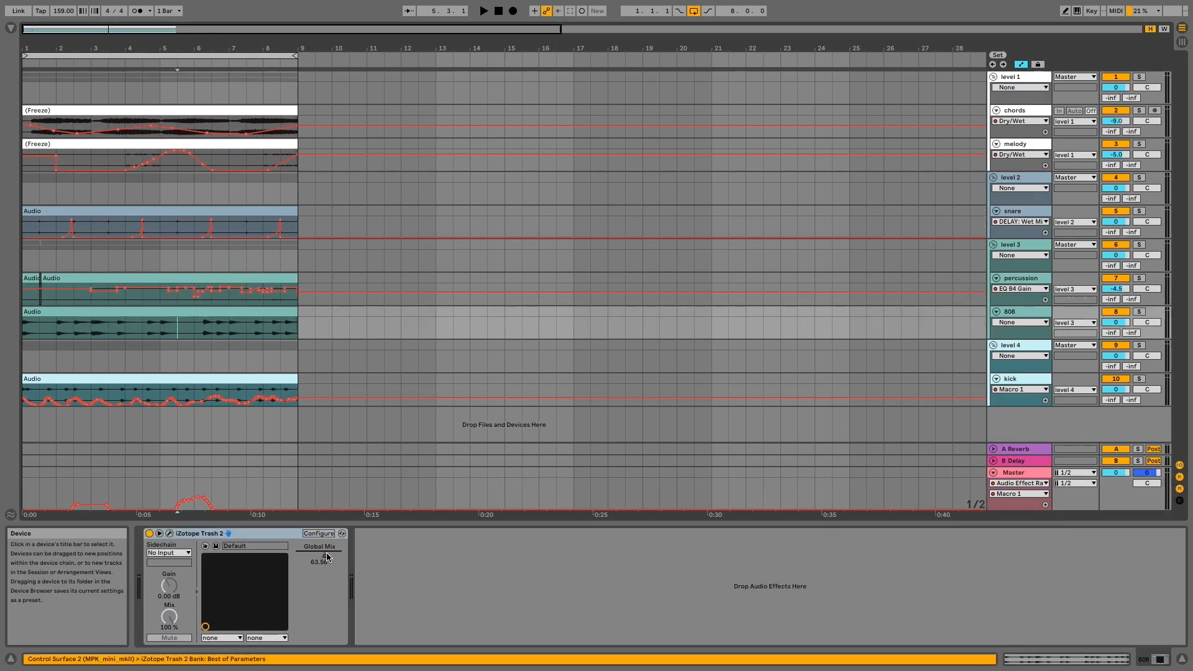
- Deactivate the effect racks on the master and kick and the 808's iZotope Trash 2
{"action": "left_click", "coordinate": [180, 491]}
{"action": "left_click", "coordinate": [149, 534]}
{"action": "left_click", "coordinate": [111, 395]}
{"action": "left_click", "coordinate": [150, 534]}
{"action": "left_click", "coordinate": [140, 326]}
{"action": "left_click", "coordinate": [150, 534]}
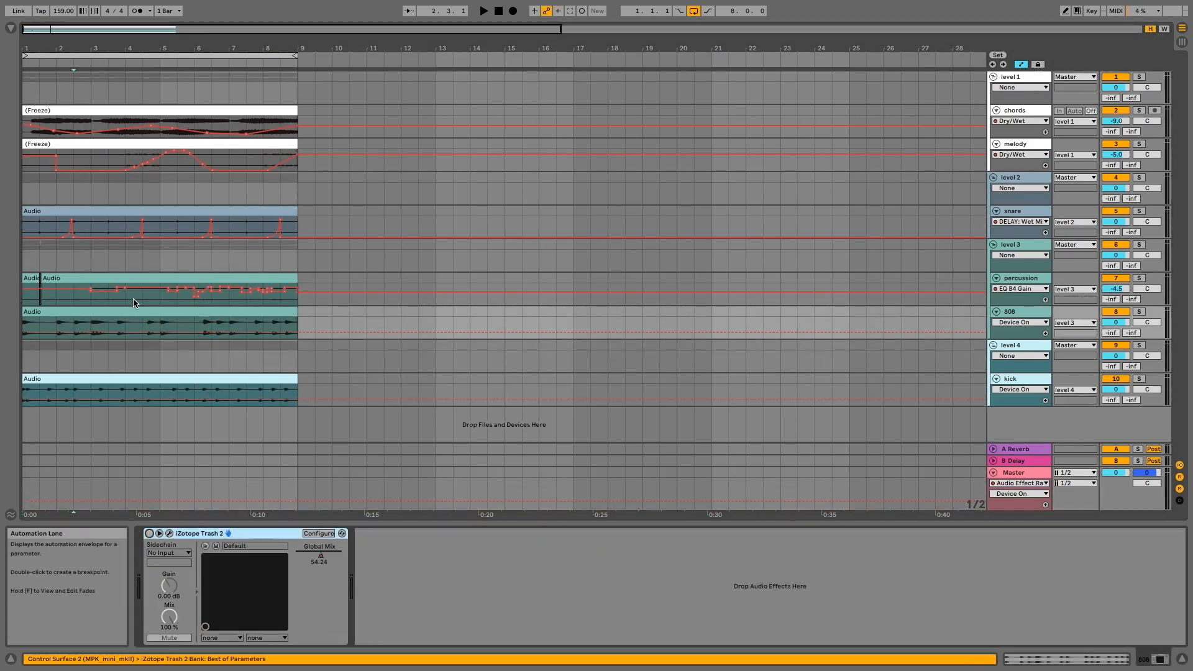
- Deactivate all effect devices on the percussion and snare tracks
{"action": "left_click", "coordinate": [125, 297]}
{"action": "left_click", "coordinate": [354, 535], "text": "shift"}
{"action": "left_click", "coordinate": [181, 226]}
{"action": "left_click", "coordinate": [389, 535], "text": "shift"}
{"action": "key", "text": "0"}
- Deactivate the melody's Neoverb and the chords' effect devices, and play the unprocessed beat from the start
{"action": "left_click", "coordinate": [181, 225]}
{"action": "left_click", "coordinate": [180, 160]}
{"action": "left_click", "coordinate": [186, 534]}
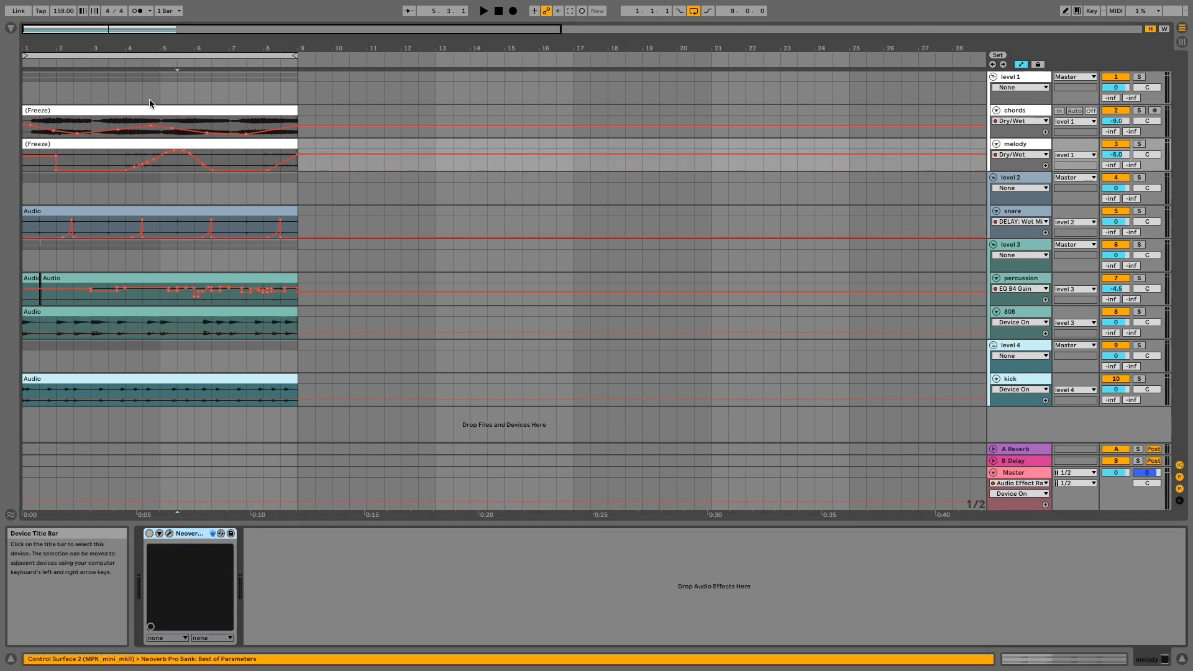
{"action": "key", "text": "0"}
{"action": "left_click", "coordinate": [112, 129]}
{"action": "left_click", "coordinate": [325, 535], "text": "shift"}
{"action": "key", "text": "0"}
{"action": "left_click", "coordinate": [24, 95]}
{"action": "key", "text": "space"}
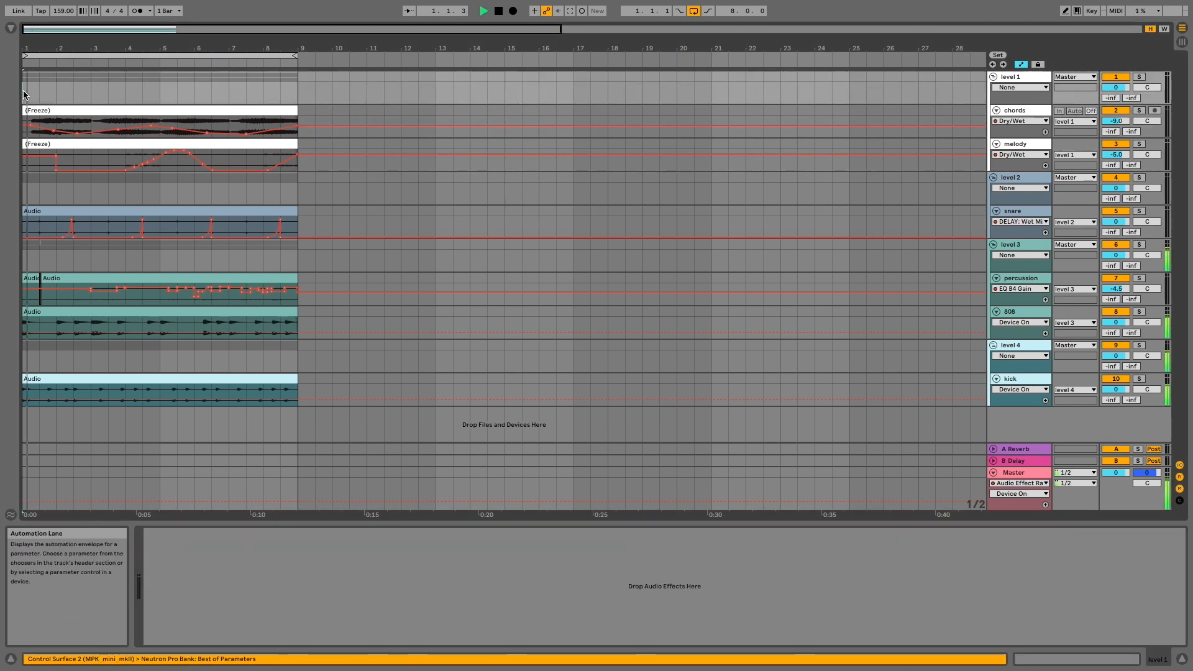
- Reactivate the chords' Neutron Pro and Neoverb Pro and the melody's Neoverb while the beat plays
{"action": "left_click", "coordinate": [27, 127]}
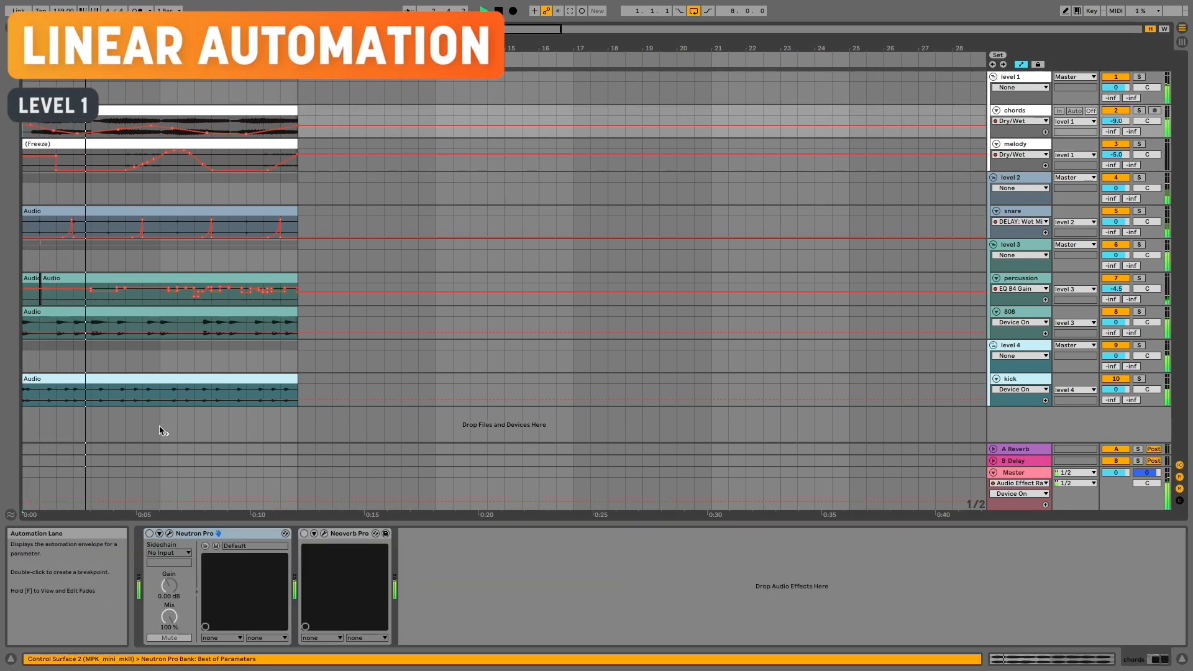
{"action": "key", "text": "0"}
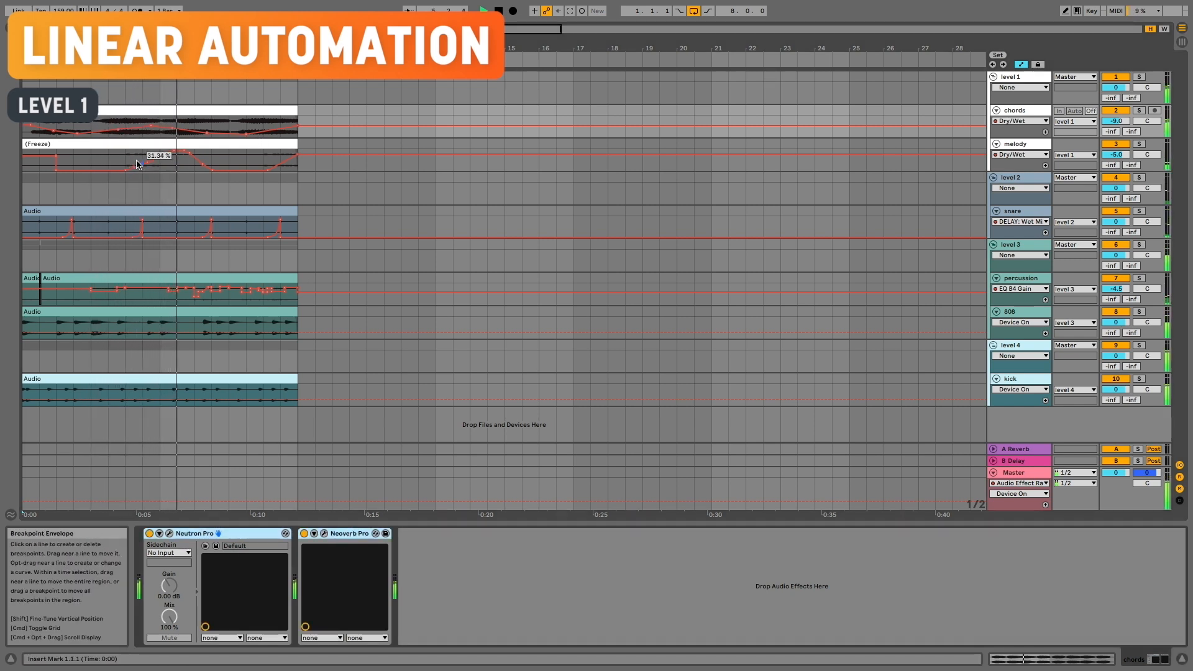
{"action": "left_click", "coordinate": [125, 159]}
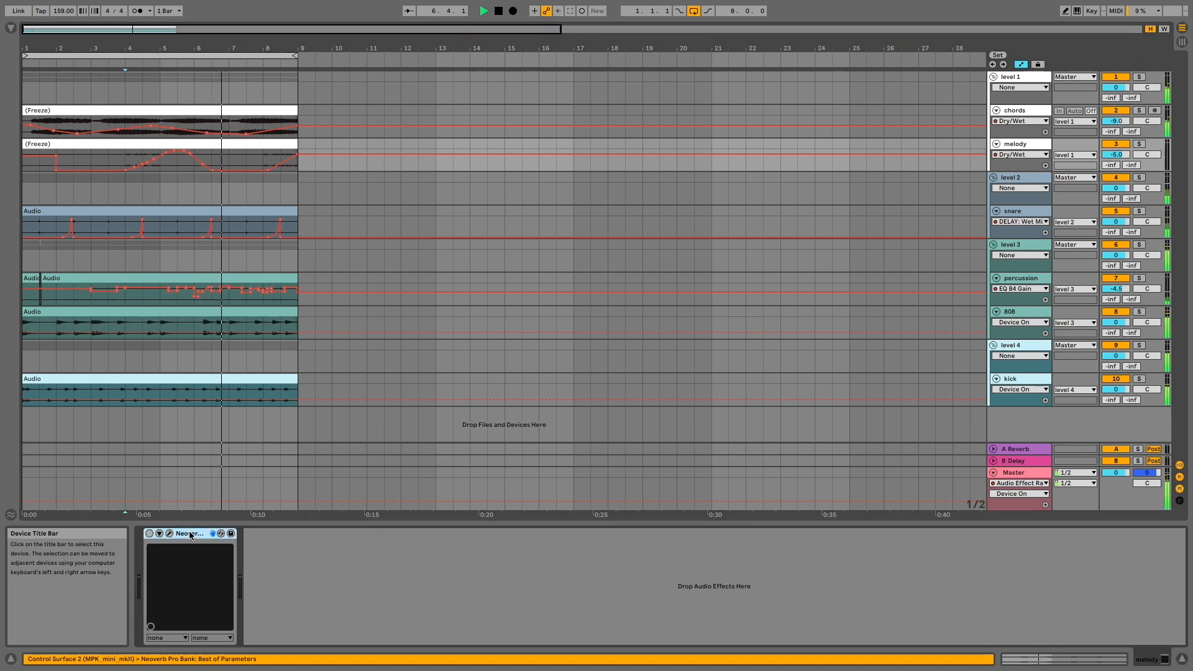
{"action": "key", "text": "0"}
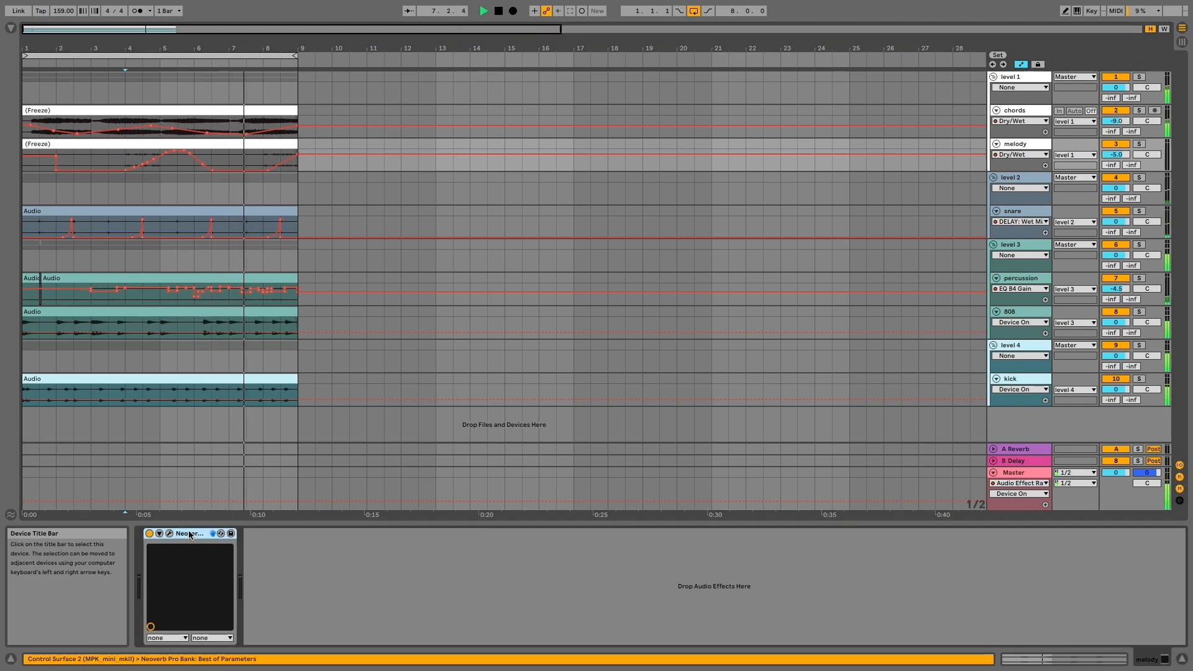
- Reactivate both effect devices on the snare track and both Neutron Pro devices on the percussion track
{"action": "left_click", "coordinate": [102, 227]}
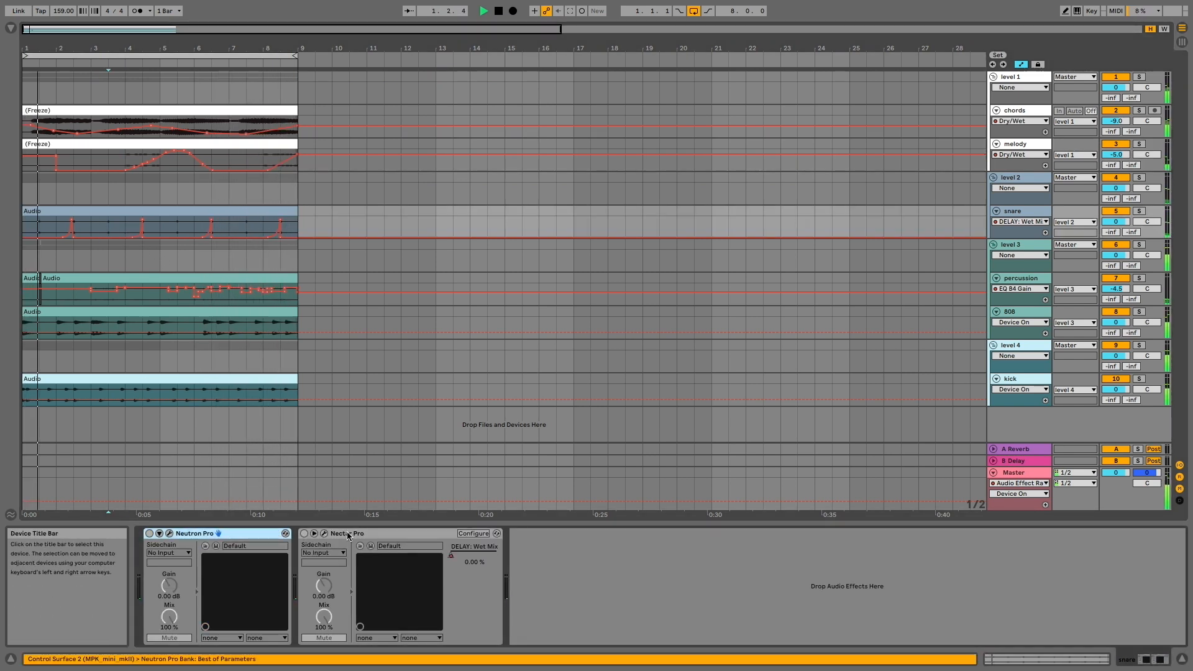
{"action": "key", "text": "0"}
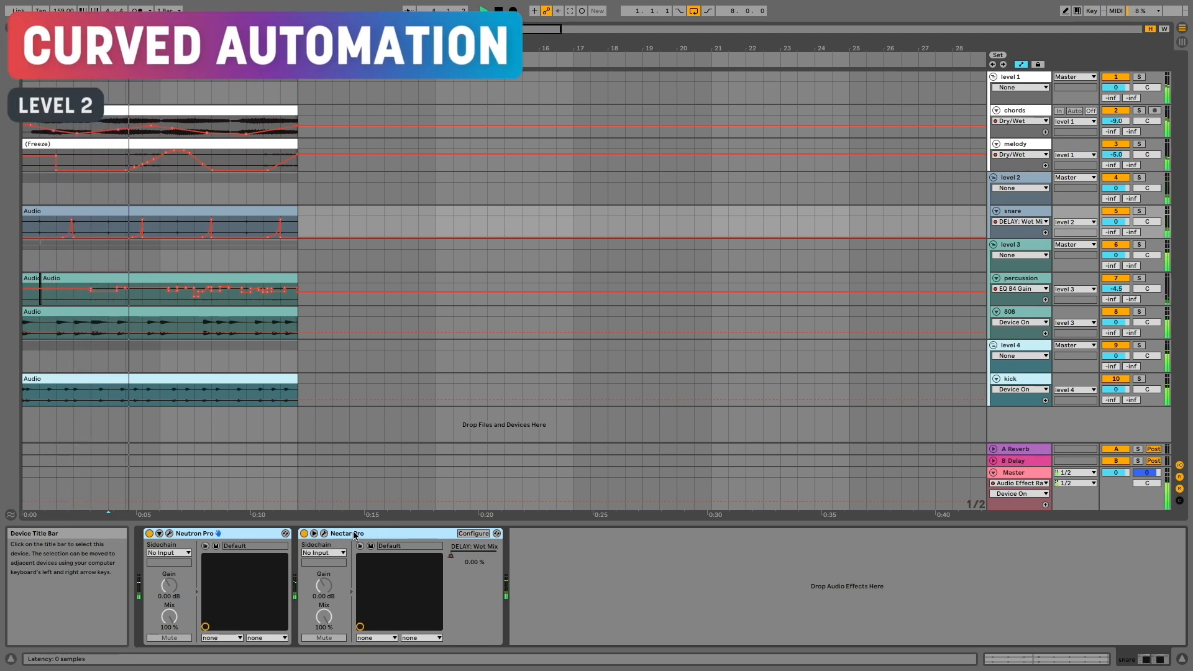
{"action": "left_click", "coordinate": [73, 291]}
{"action": "left_click", "coordinate": [216, 535]}
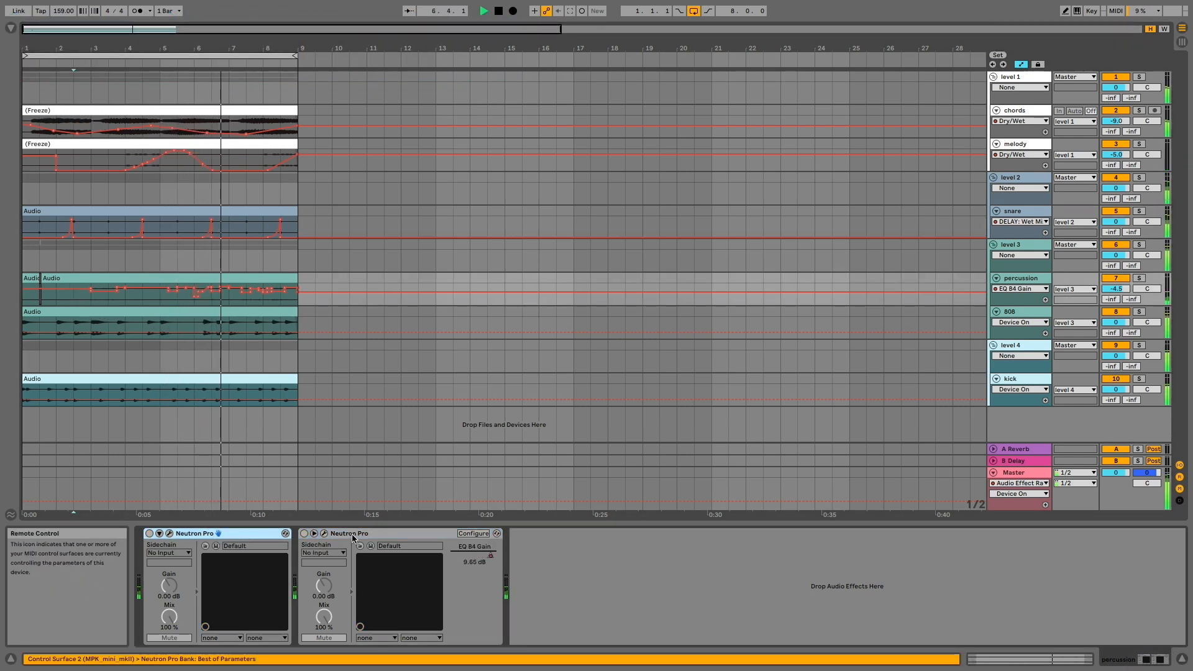
{"action": "left_click", "coordinate": [353, 537], "text": "shift"}
{"action": "key", "text": "0"}
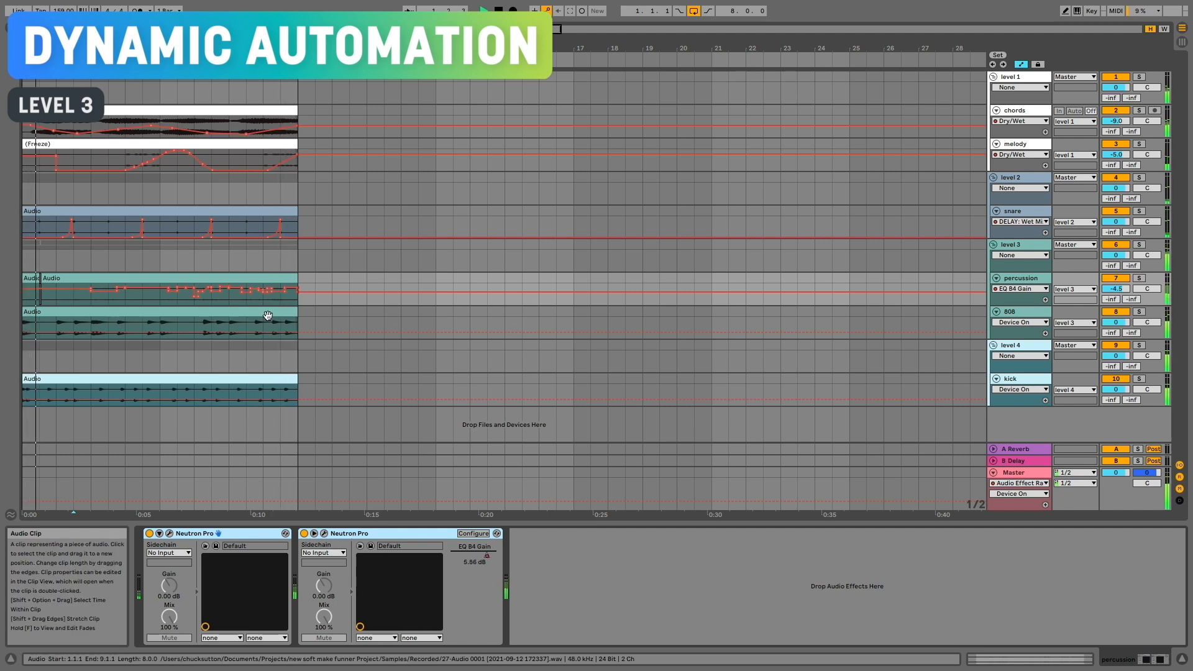
- Reactivate the 808's iZotope Trash 2 and the kick and master effect racks, and show the master rack's Macro 1 automation
{"action": "left_click", "coordinate": [178, 325]}
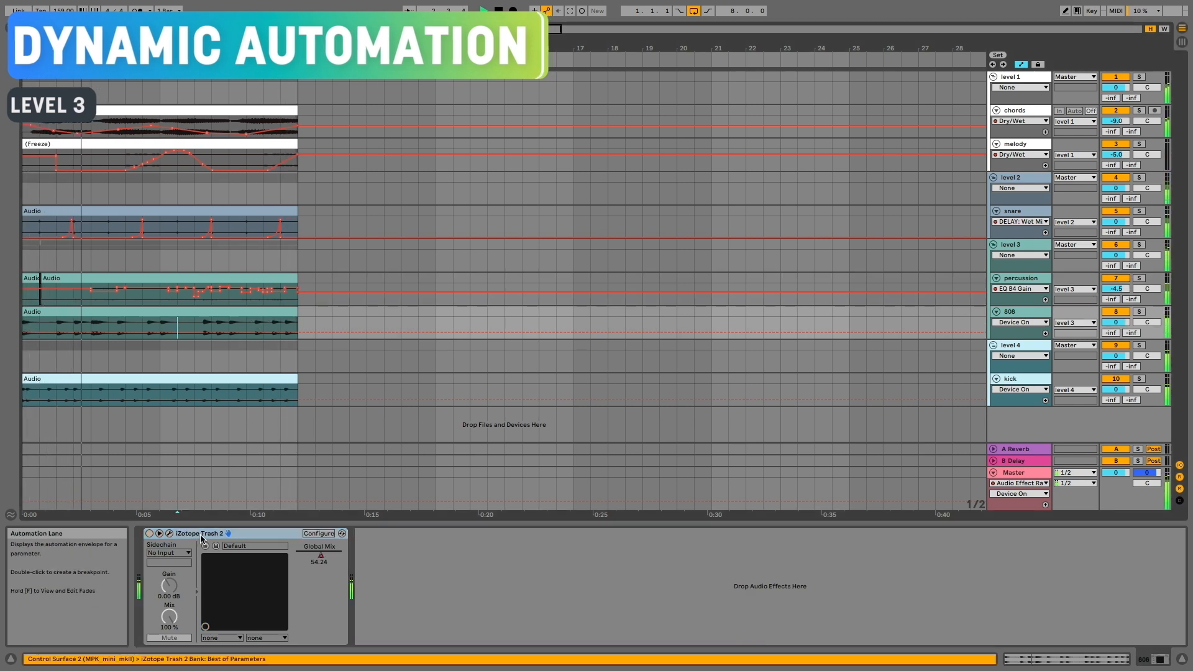
{"action": "left_click", "coordinate": [175, 396]}
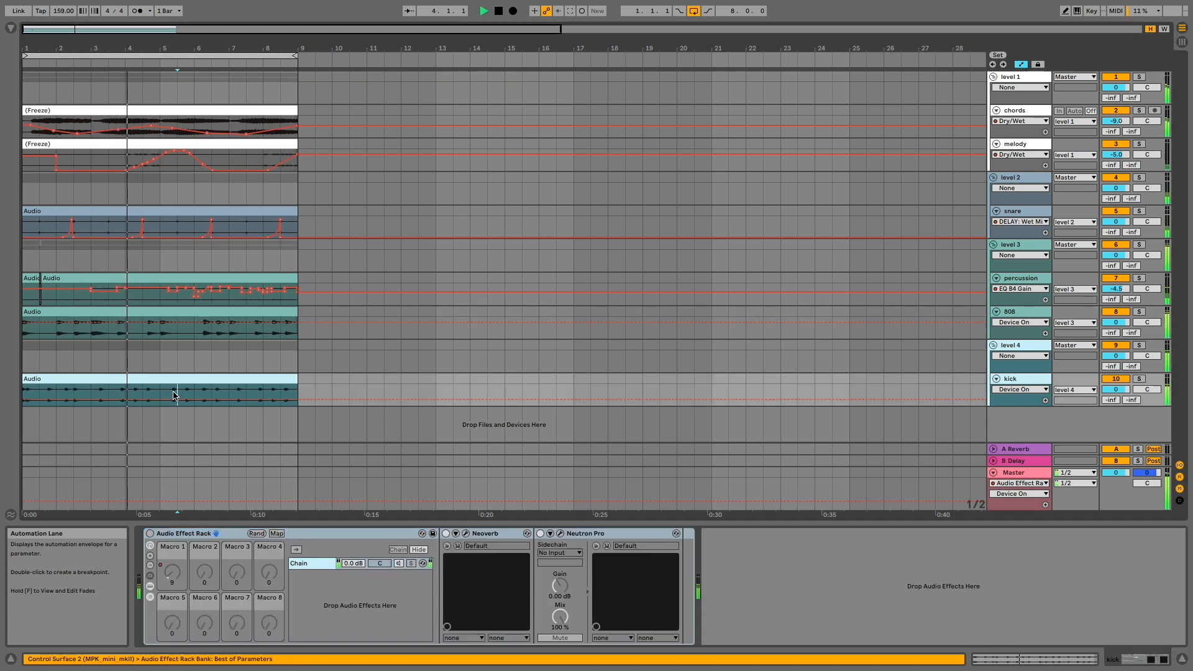
{"action": "left_click", "coordinate": [150, 535]}
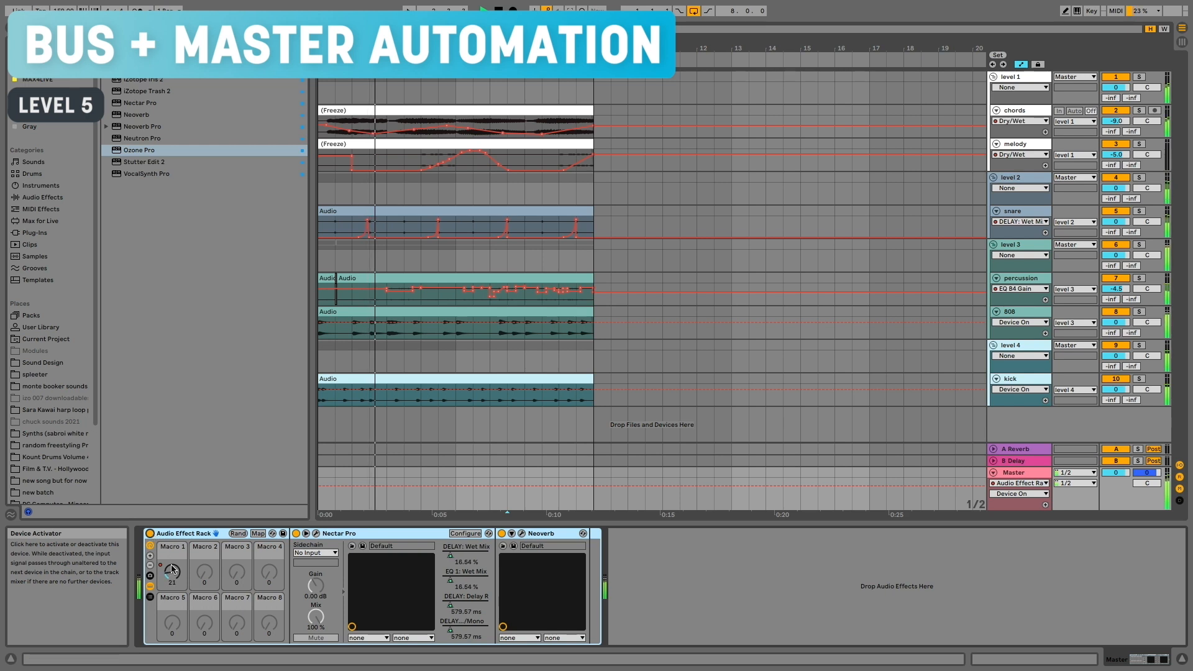
{"action": "left_click", "coordinate": [174, 574]}
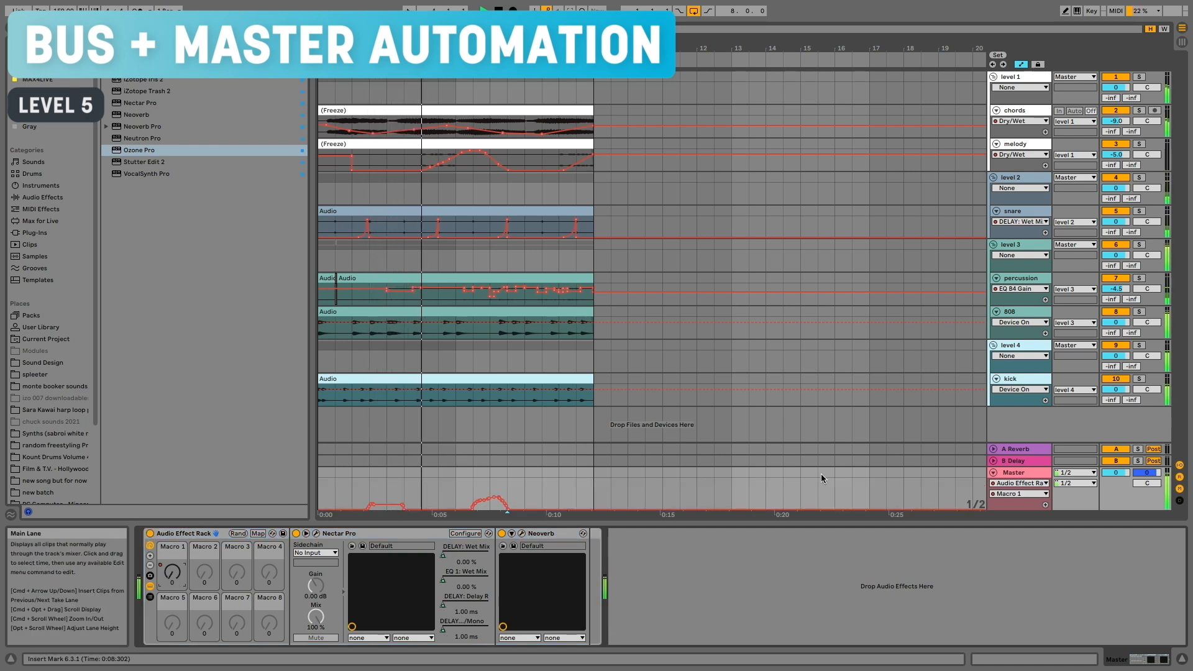
- Add Ozone Pro after the master's effect rack and set its Maximizer threshold to -3.7 dB
{"action": "mouse_move", "coordinate": [139, 149]}
{"action": "left_mouse_down"}
{"action": "mouse_move", "coordinate": [162, 152]}
{"action": "mouse_move", "coordinate": [643, 536]}
{"action": "mouse_move", "coordinate": [648, 561]}
{"action": "left_mouse_up"}
{"action": "left_click", "coordinate": [629, 84]}
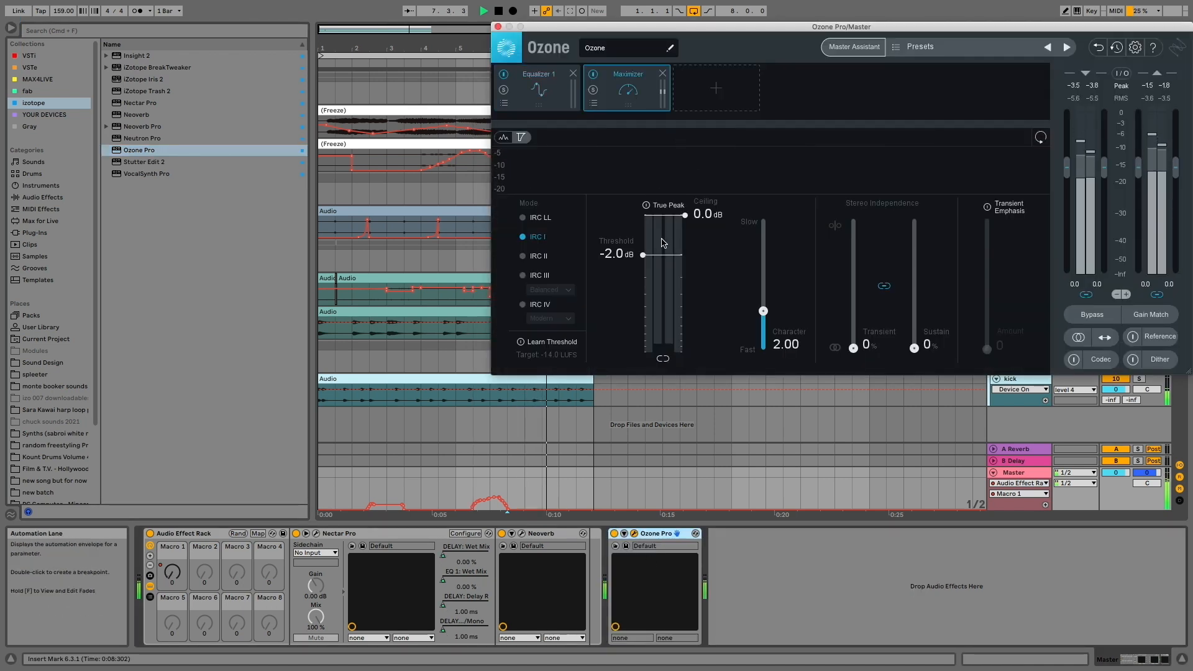
{"action": "left_click_drag", "start_coordinate": [644, 254], "coordinate": [648, 279]}
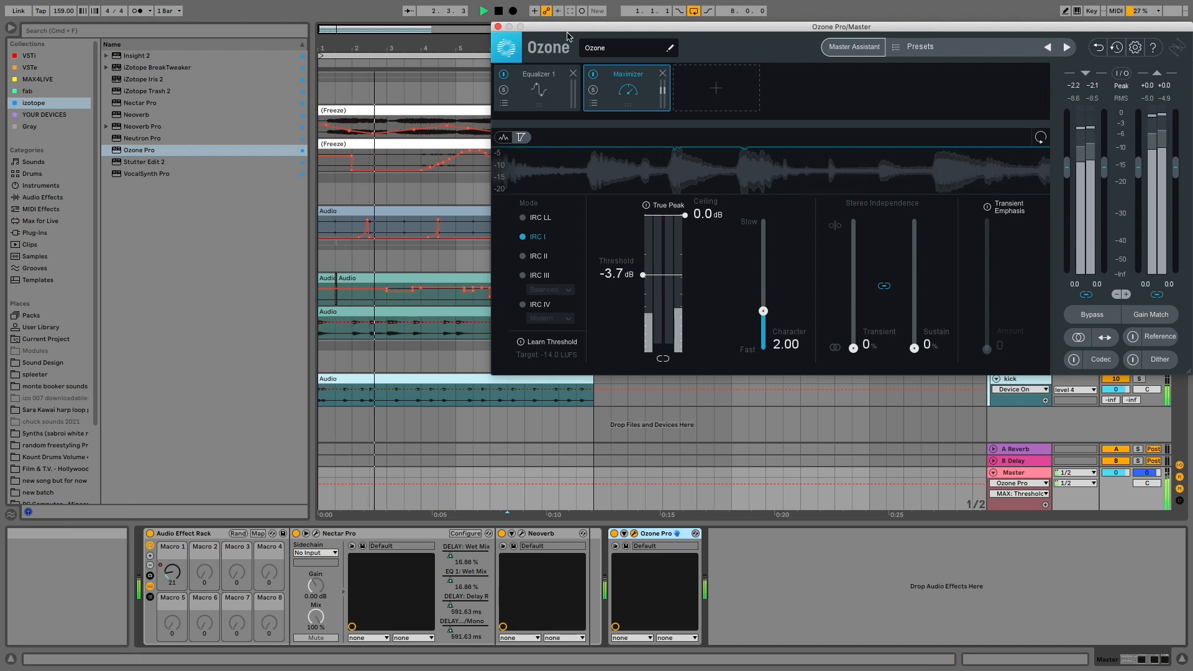
- Lower the 808 track's volume to -3.6 dB and close the Ozone Pro window
{"action": "left_click_drag", "start_coordinate": [724, 30], "coordinate": [399, 9]}
{"action": "left_click_drag", "start_coordinate": [1119, 325], "coordinate": [1117, 322]}
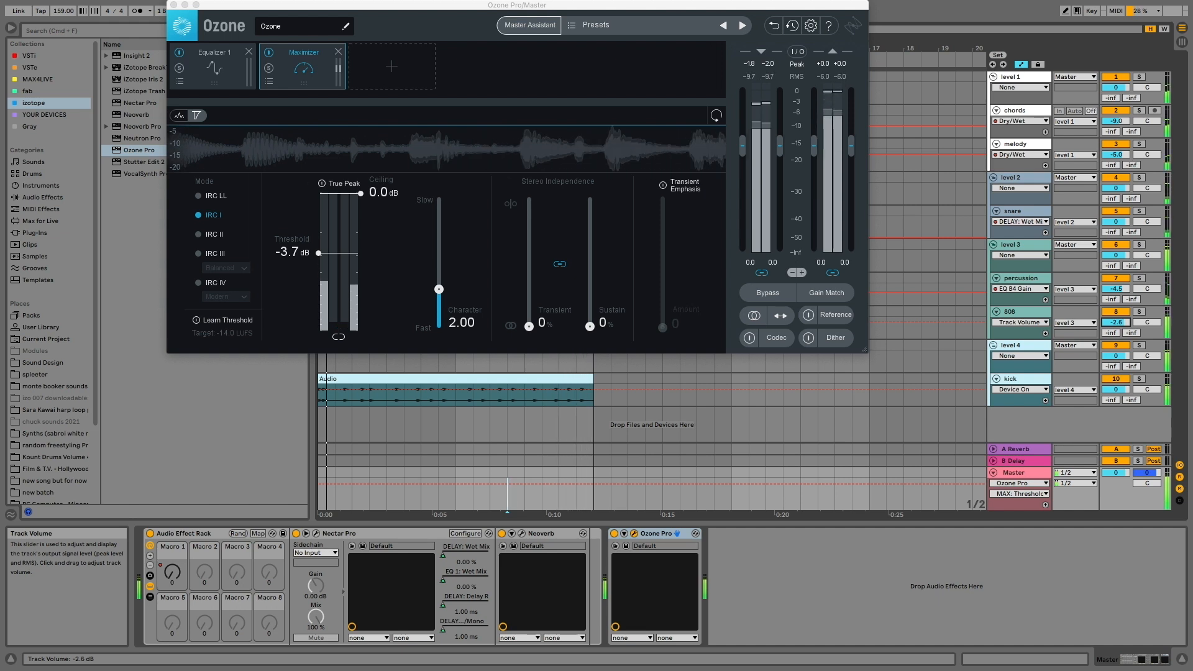
{"action": "left_click", "coordinate": [1020, 383]}
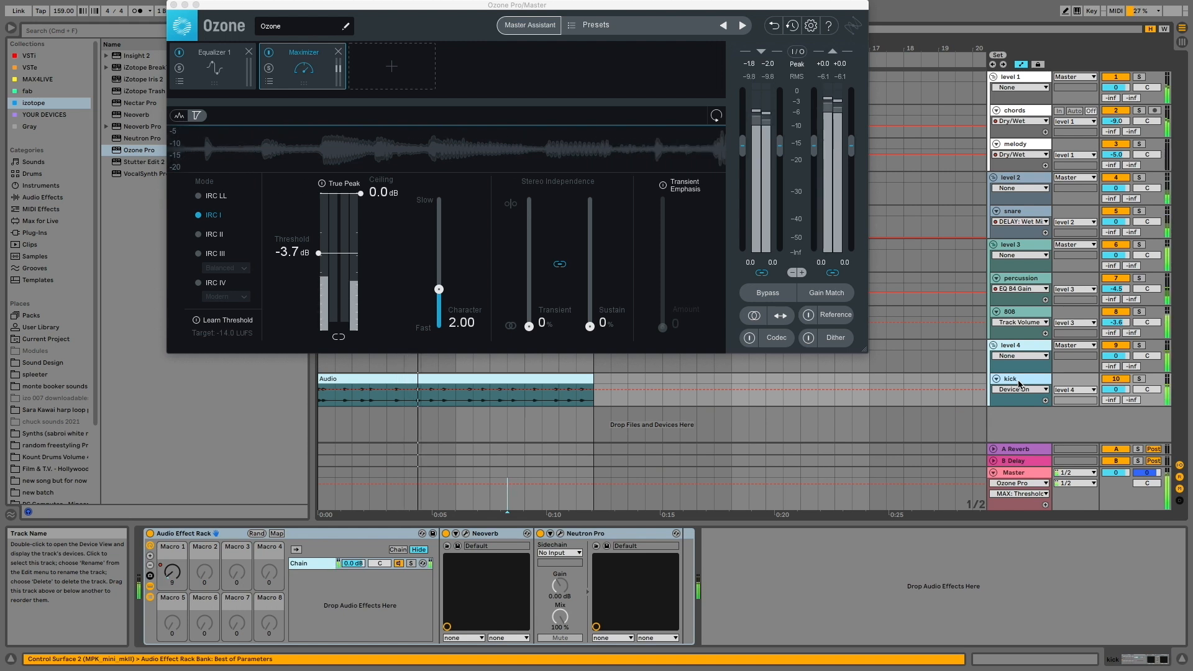
{"action": "left_click", "coordinate": [472, 503]}
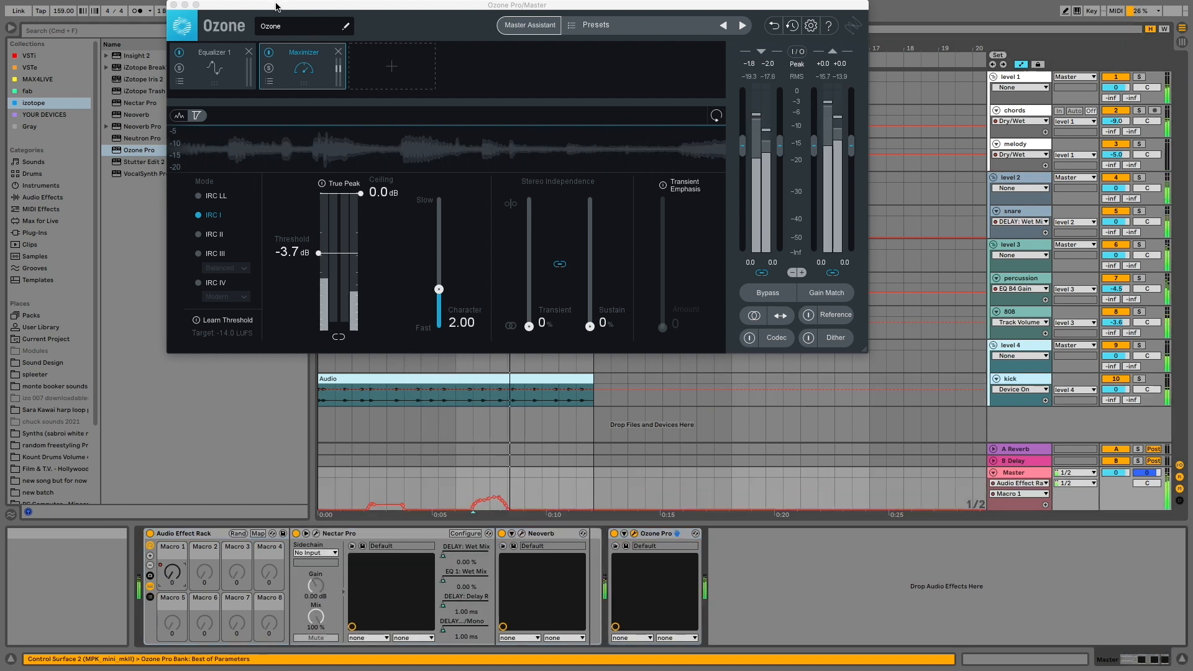
{"action": "left_click", "coordinate": [174, 5]}
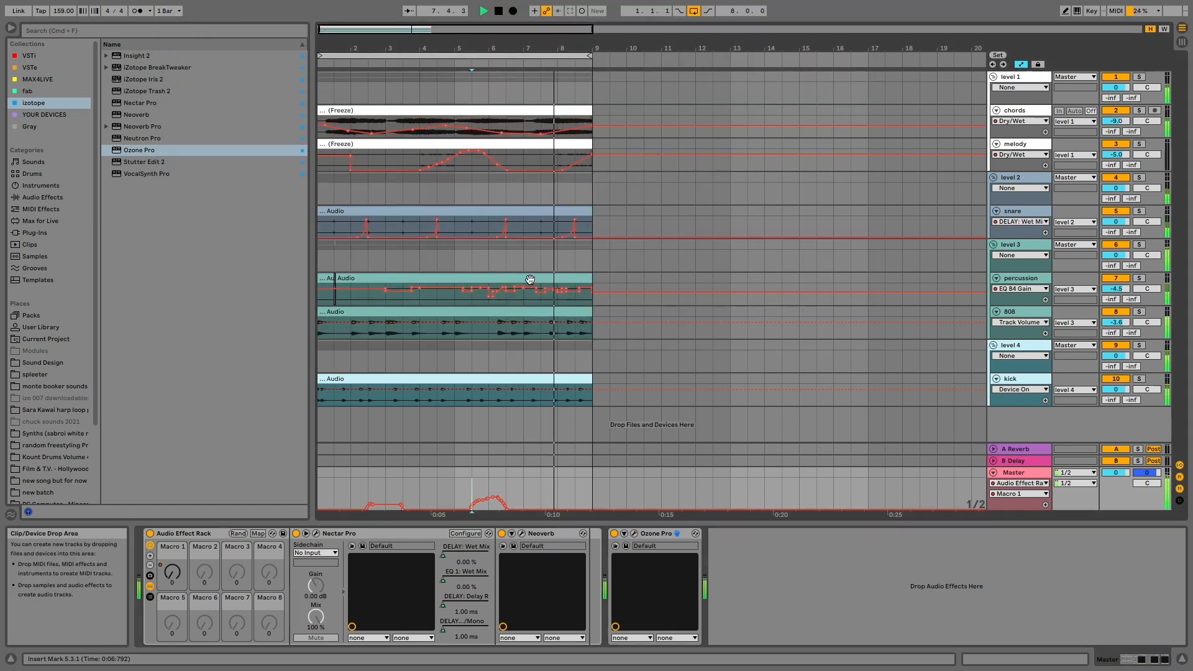
- Show the automation lanes for the kick rack's Macro 1 and the 808's iZotope Trash 2 Global Mix
{"action": "left_click", "coordinate": [523, 398]}
{"action": "left_click", "coordinate": [168, 580]}
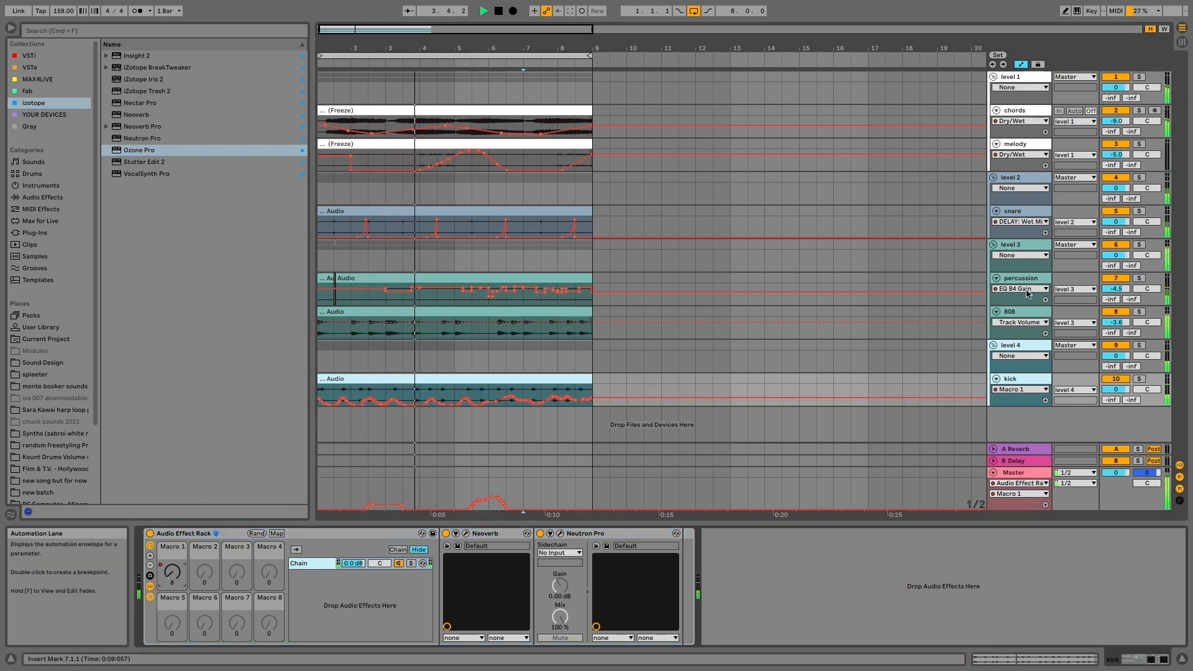
{"action": "left_click", "coordinate": [1022, 339]}
{"action": "left_click", "coordinate": [1019, 322]}
{"action": "left_click", "coordinate": [1014, 340]}
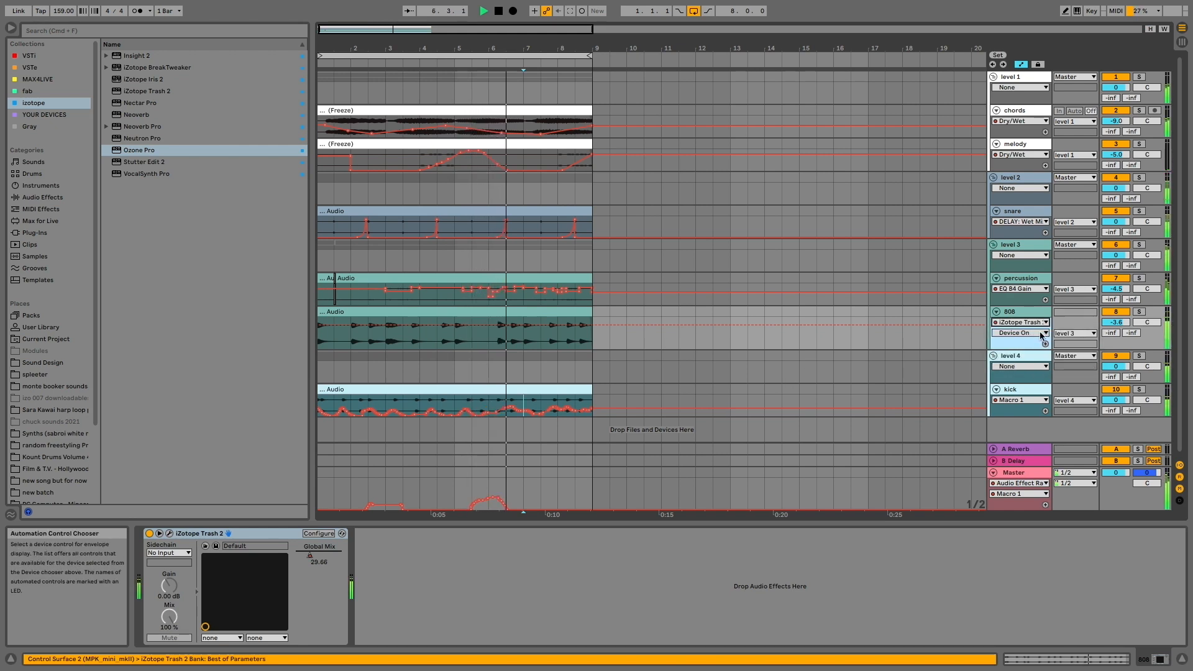
{"action": "left_click", "coordinate": [1019, 333]}
{"action": "left_click", "coordinate": [1031, 380]}
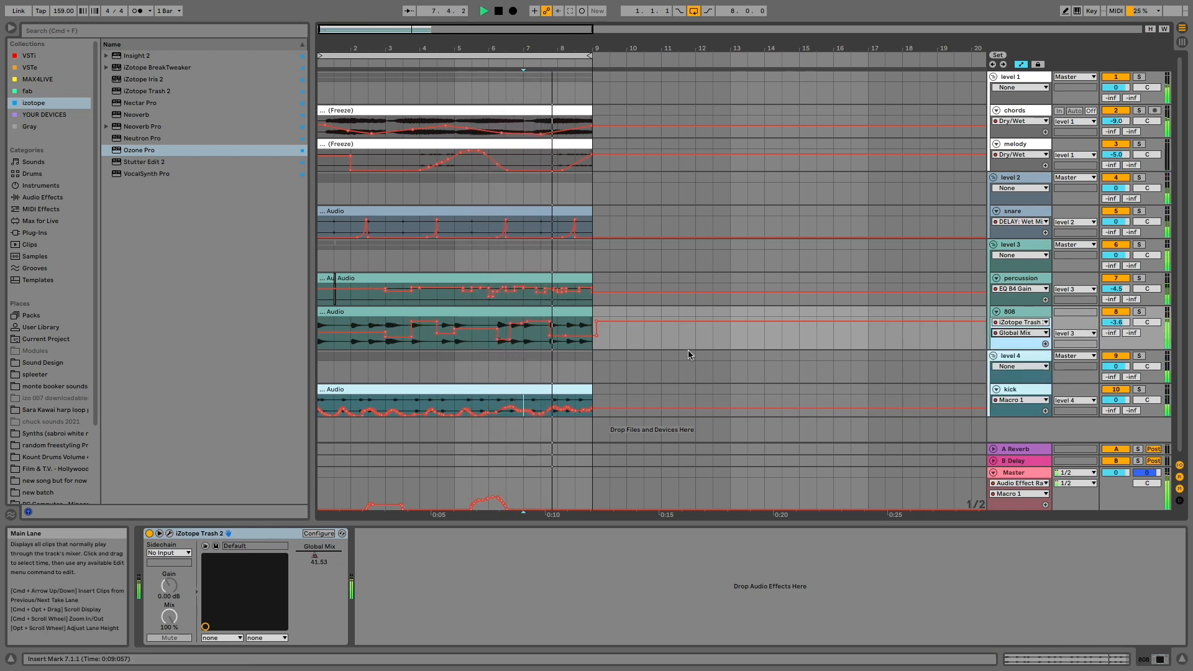